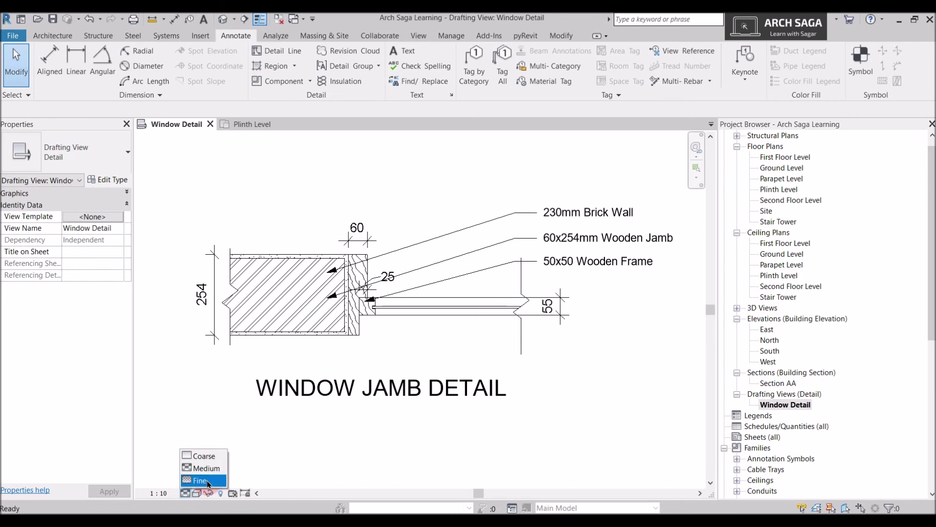
left_click(213, 507)
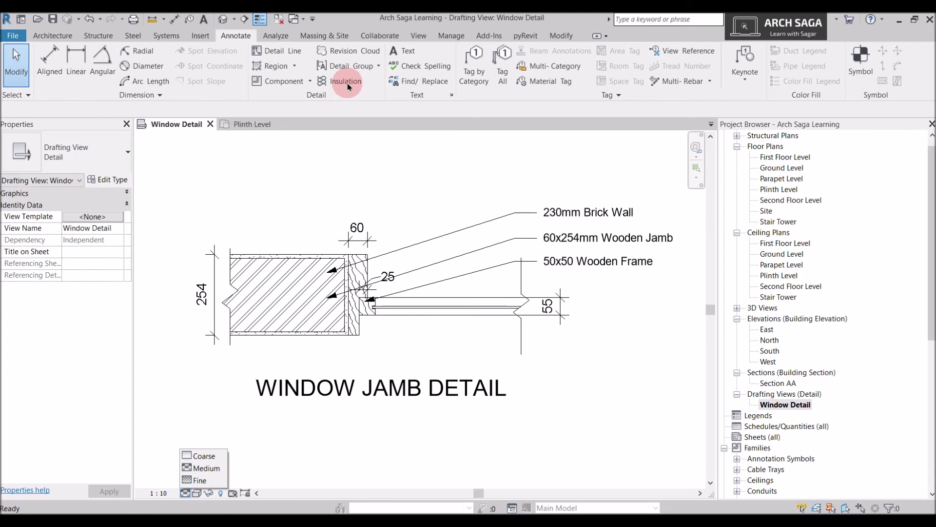
left_click(376, 136)
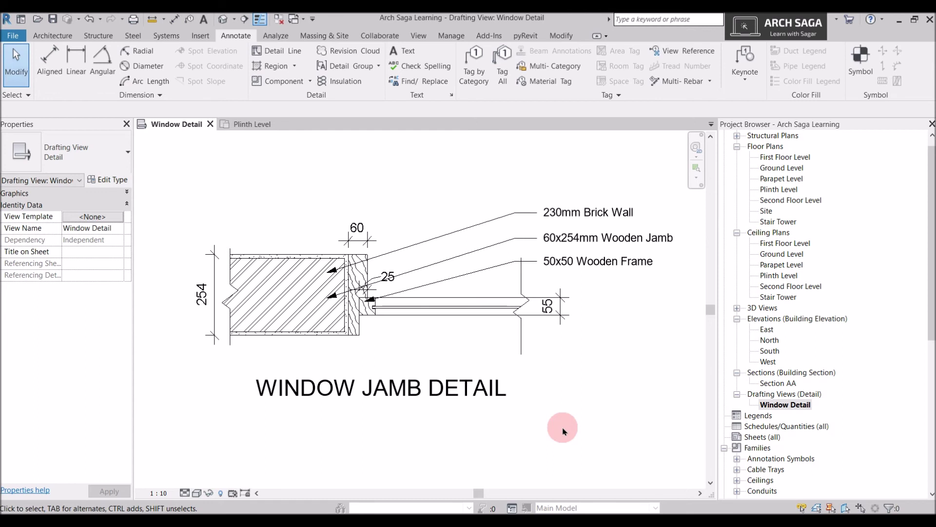
Open the Plinth Level floor plan and examine the window opening in the wall.
left_click(233, 125)
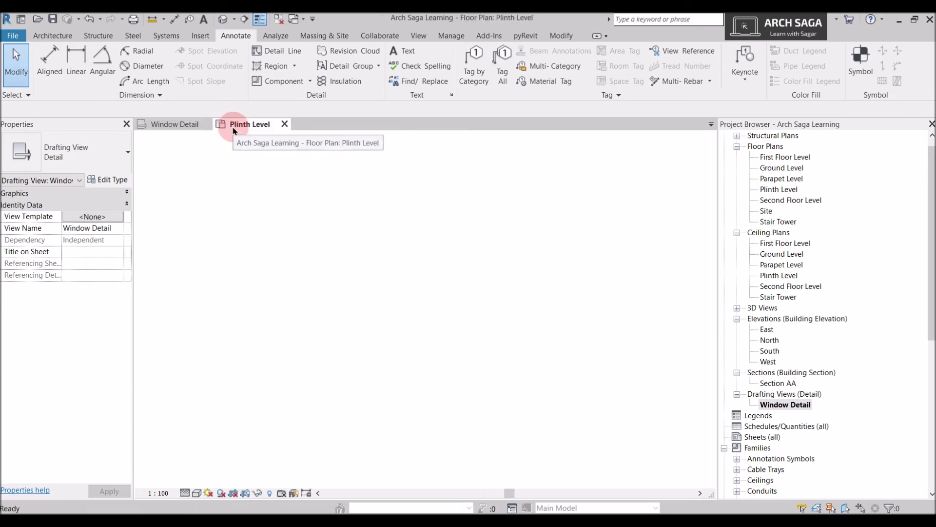
scroll(356, 403, "up", 10)
scroll(278, 268, "up", 5)
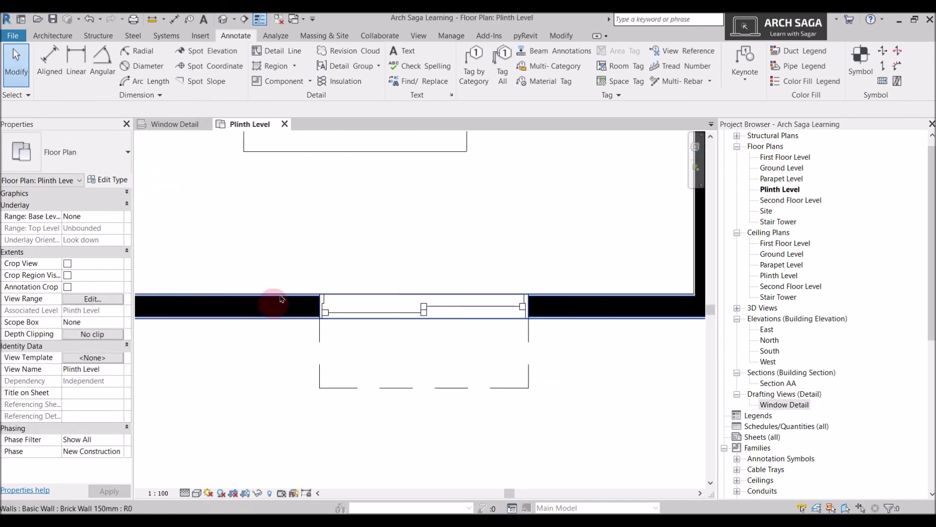
scroll(281, 298, "up", 1)
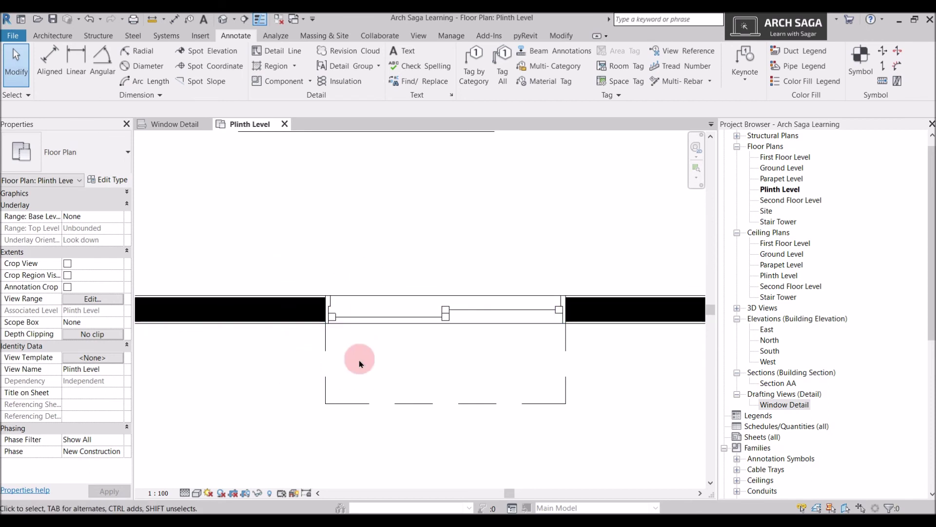
scroll(312, 347, "up", 1)
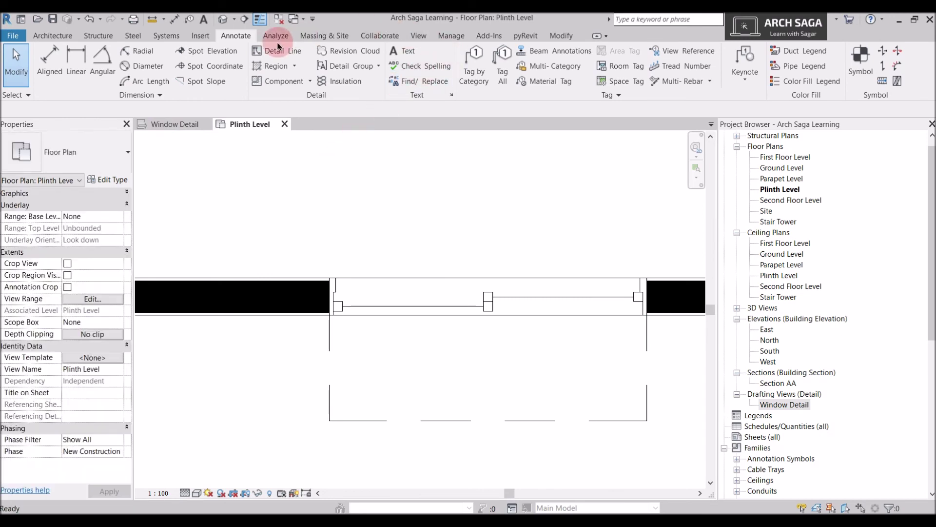
Create a drafting view named Window Jamb Detail at a scale of 1 : 10.
left_click(417, 35)
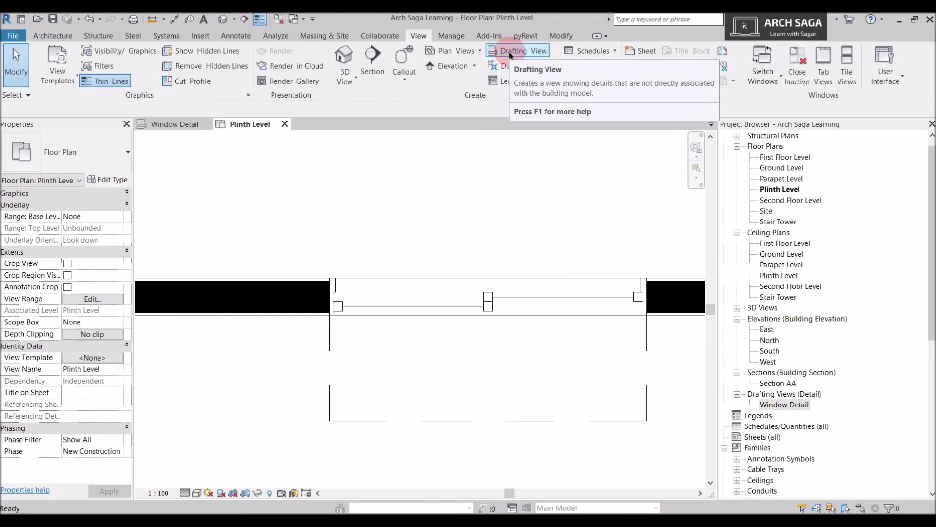
left_click(511, 53)
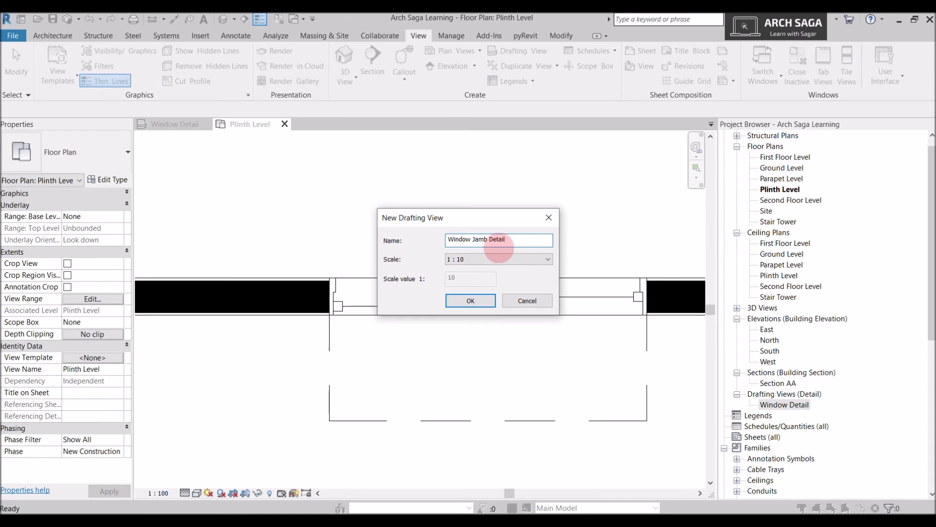
left_click(470, 301)
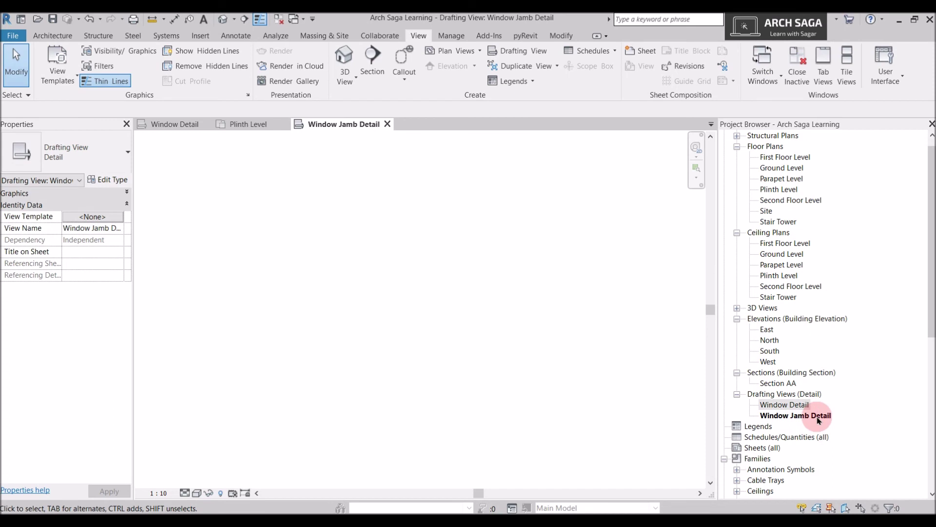
Review the project's drafting views by opening Window Detail and returning to the Window Jamb Detail view.
left_click(738, 394)
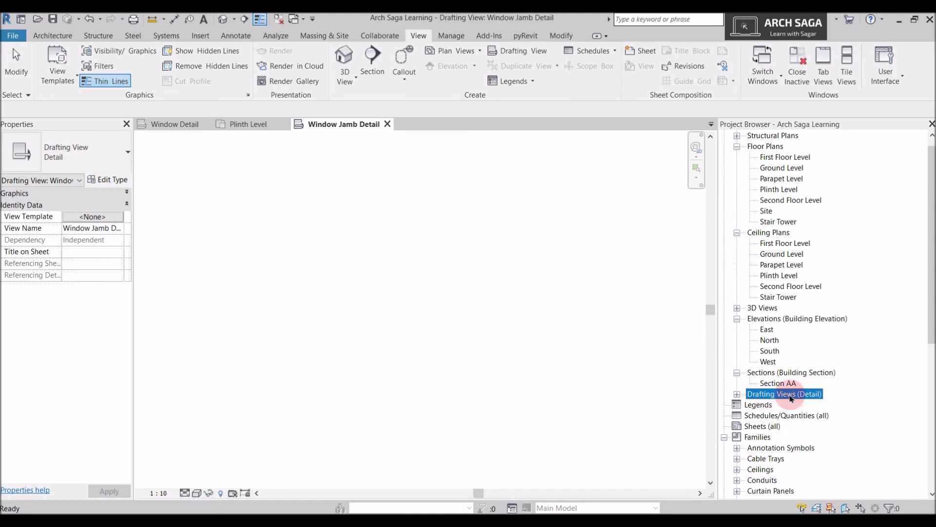
left_click(737, 394)
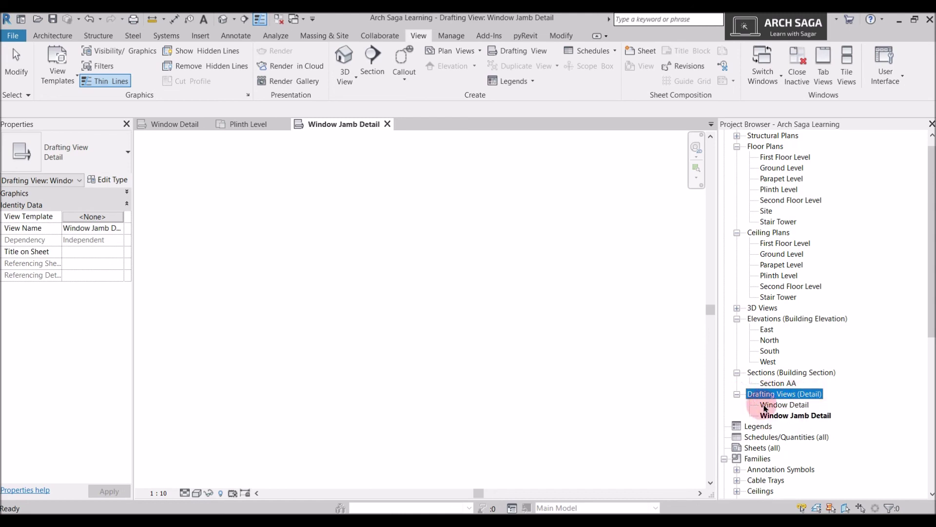
double_click(788, 405)
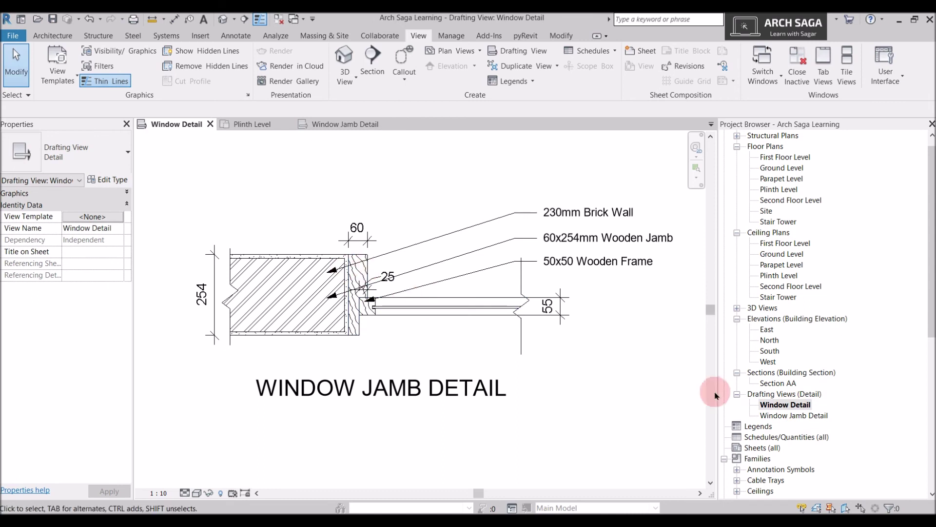
left_click(737, 394)
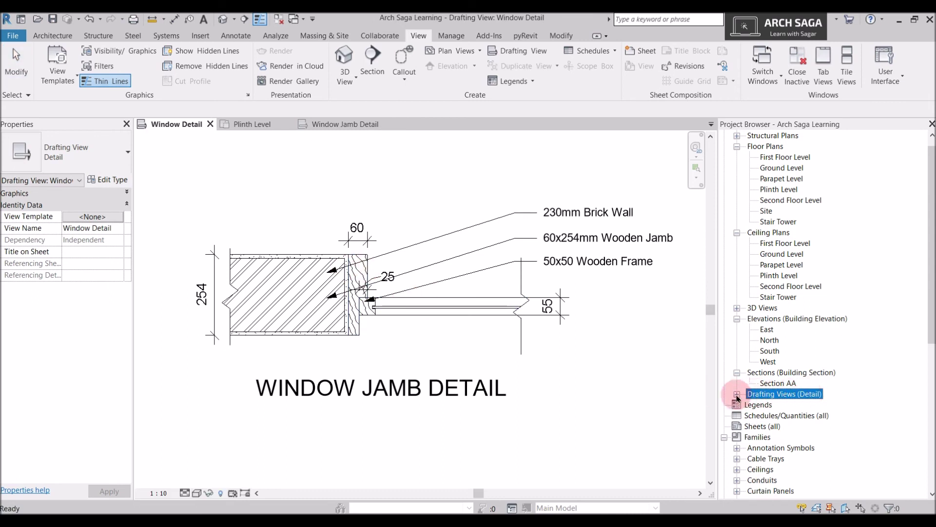
left_click(737, 394)
left_click(737, 394)
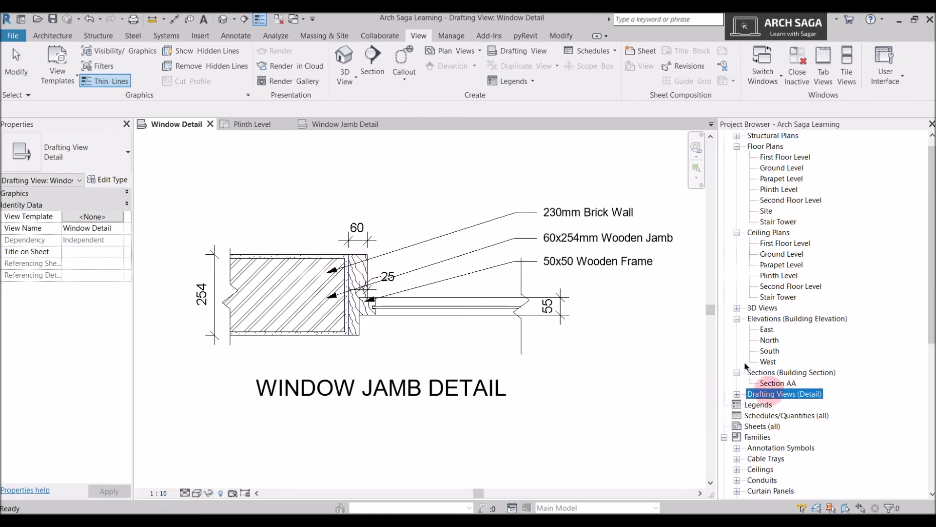
left_click(738, 394)
double_click(795, 415)
left_click(249, 205)
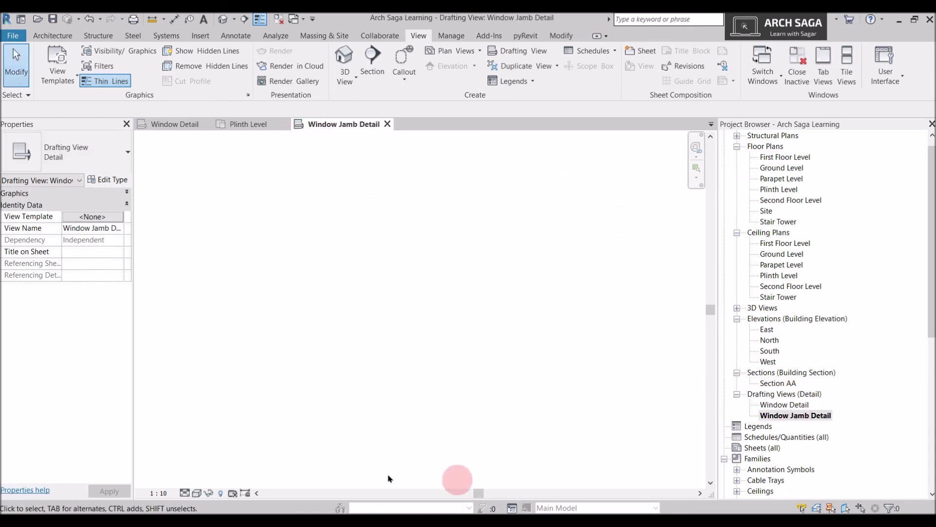
Compare the finished Window Detail drawing with the window on the Plinth Level plan, returning to the empty Window Jamb Detail view.
left_click(173, 125)
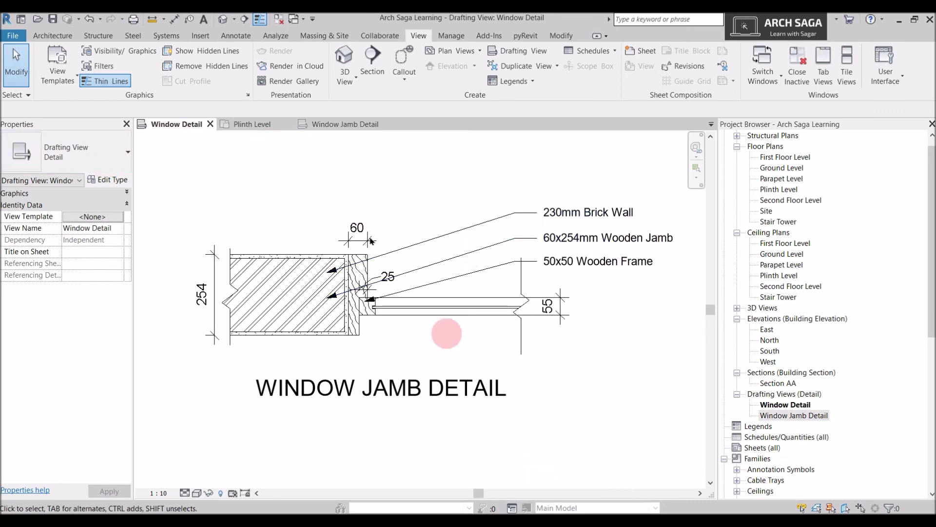
left_click(248, 124)
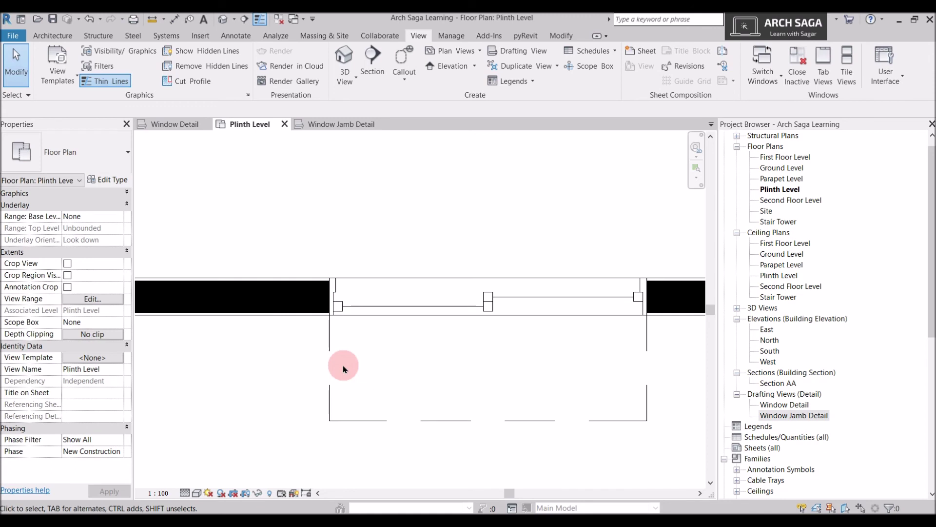
left_click(335, 125)
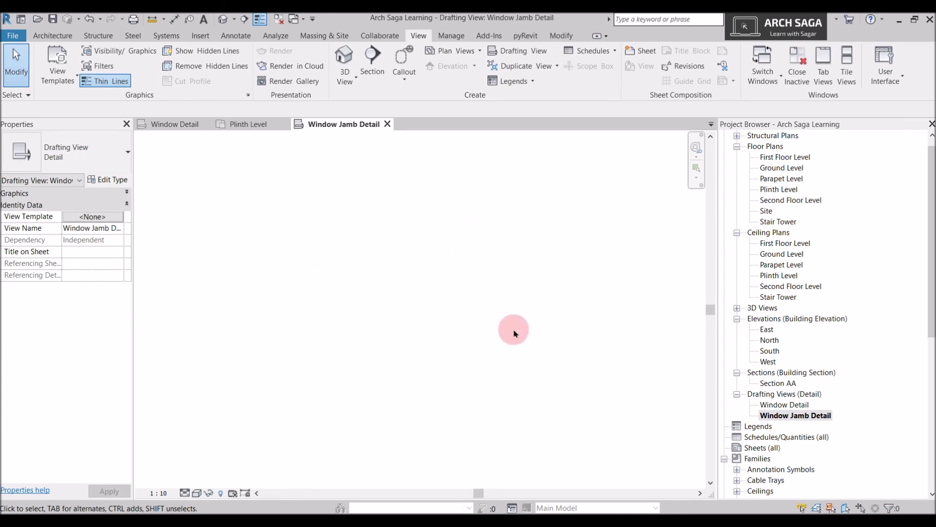
Draw an open-ended wall outline in thin detail lines: two parallel horizontals about 900 mm long joined at one end by a 230 mm vertical.
left_click(53, 35)
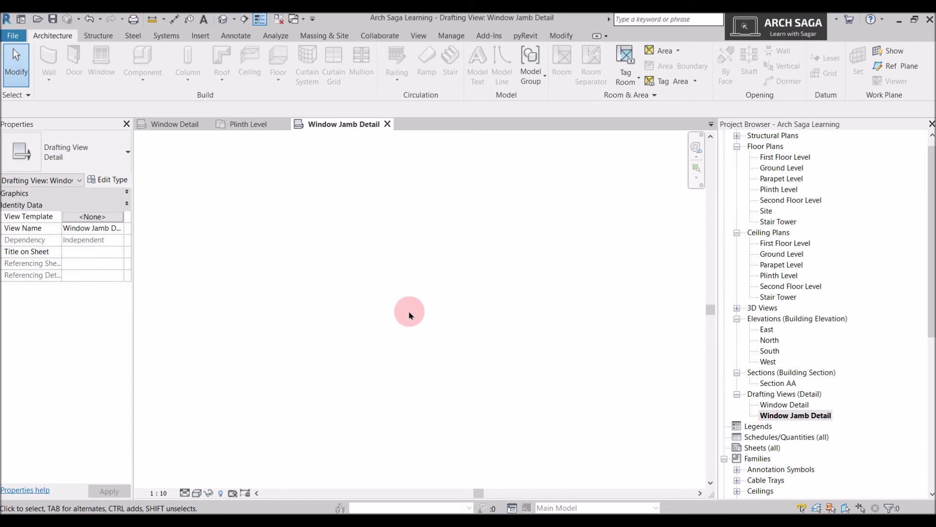
left_click(235, 35)
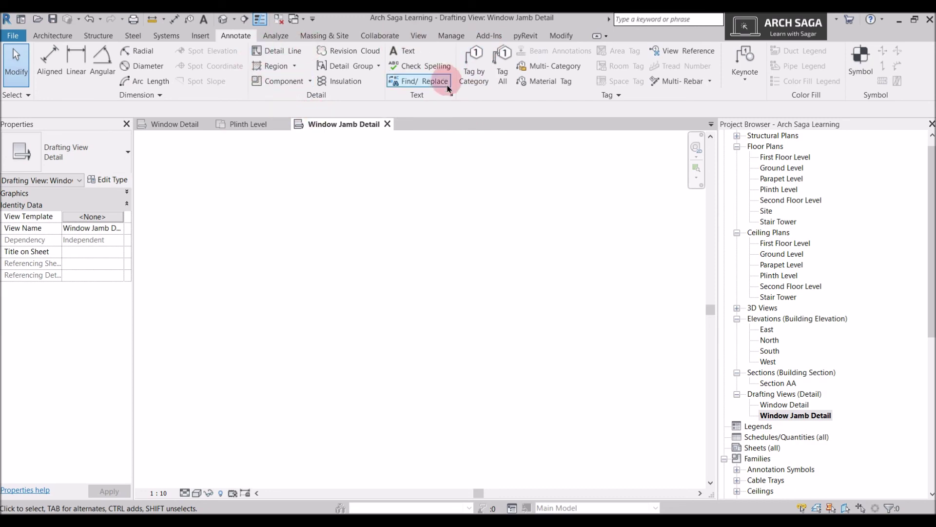
left_click(267, 53)
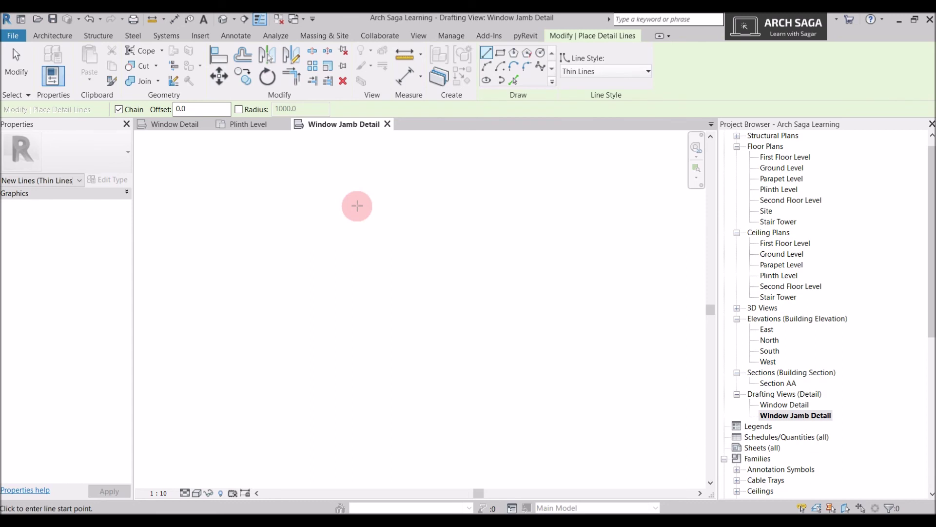
left_click(486, 52)
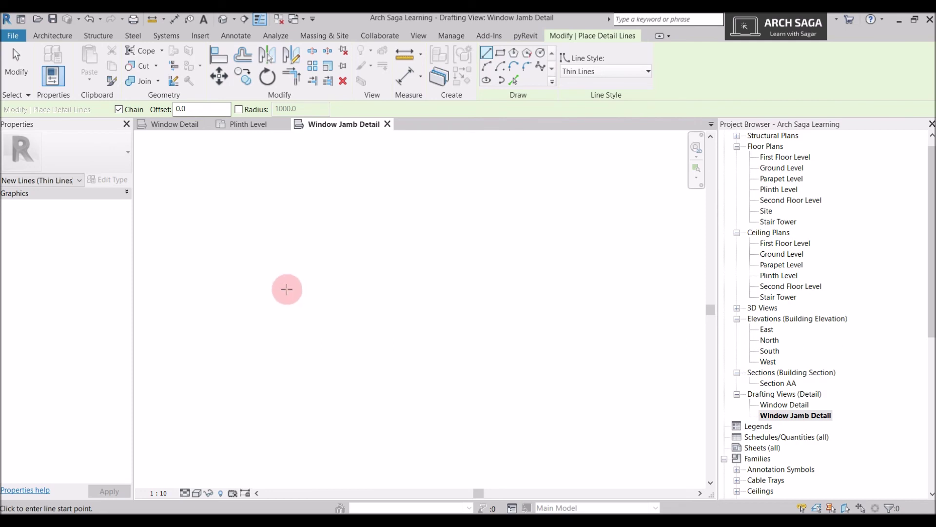
left_click(268, 290)
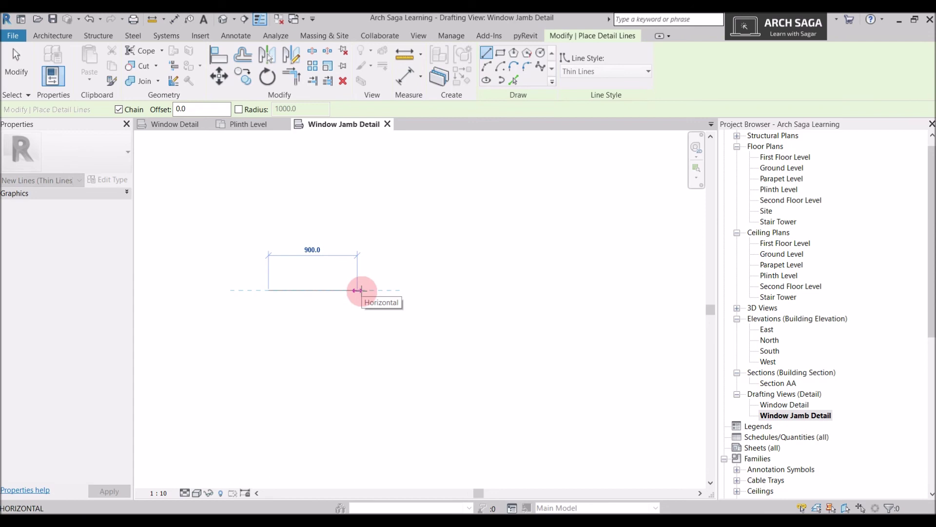
left_click(358, 290)
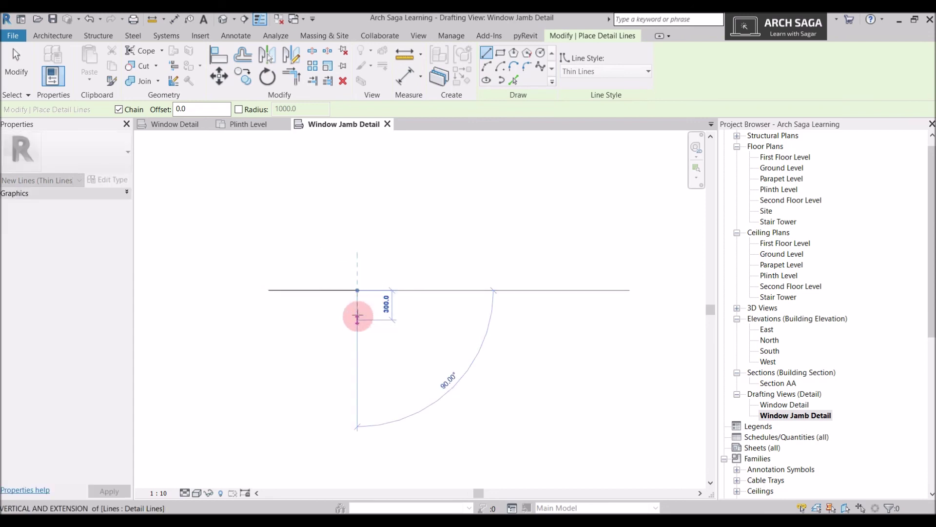
type("230")
key("Return")
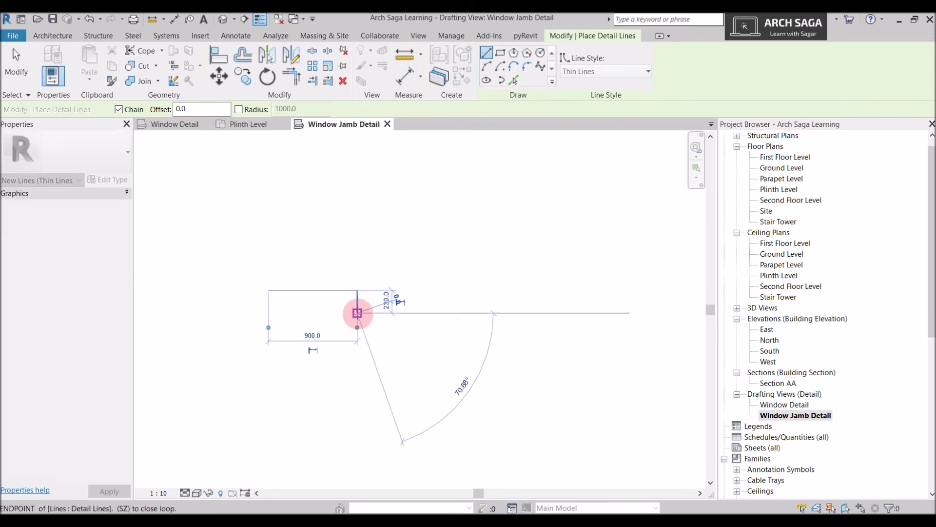
scroll(358, 311, "up", 1)
left_click(240, 305)
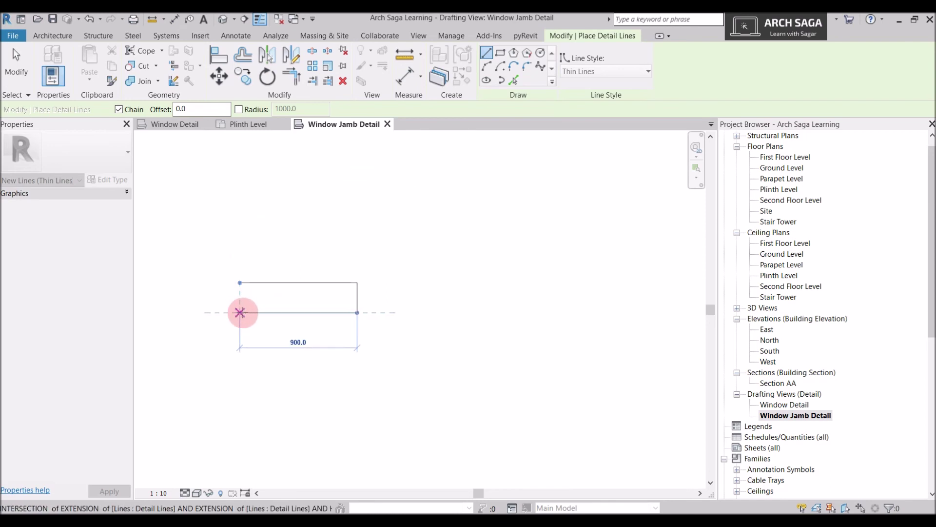
key("Escape")
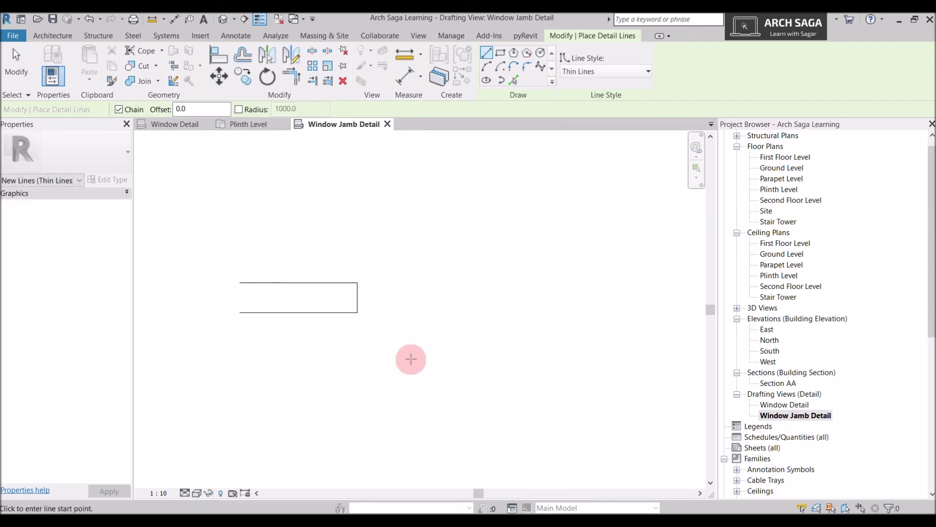
scroll(411, 359, "up", 1)
key("Escape")
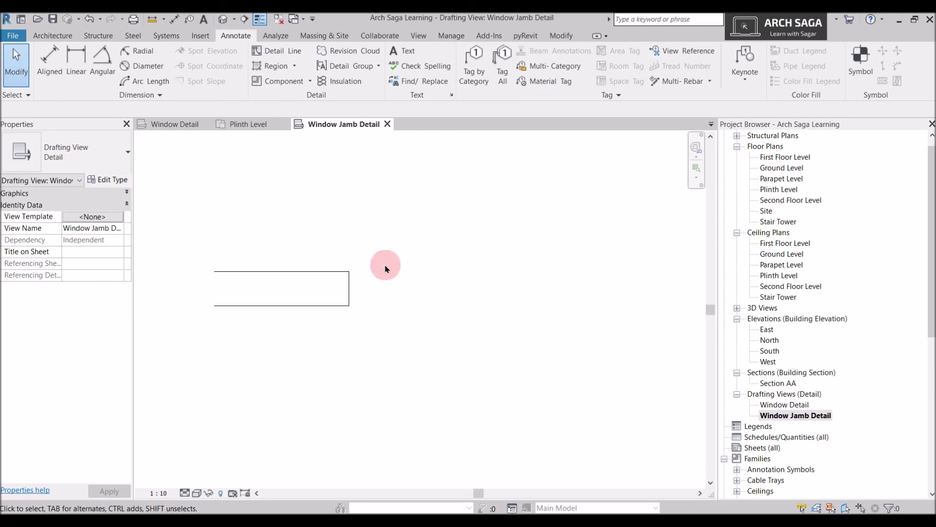
Offset copies of the wall outline's three lines outward by 12 mm to form the plaster layer.
key("o")
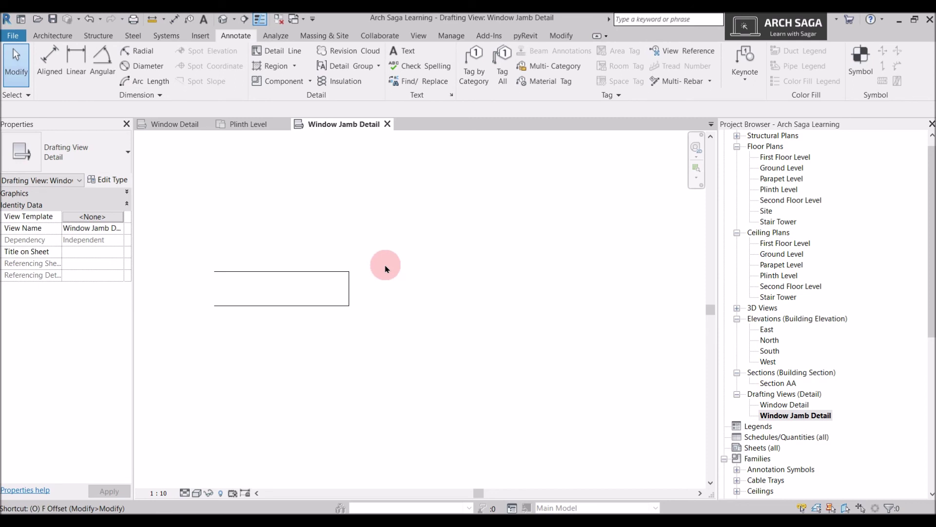
key("f")
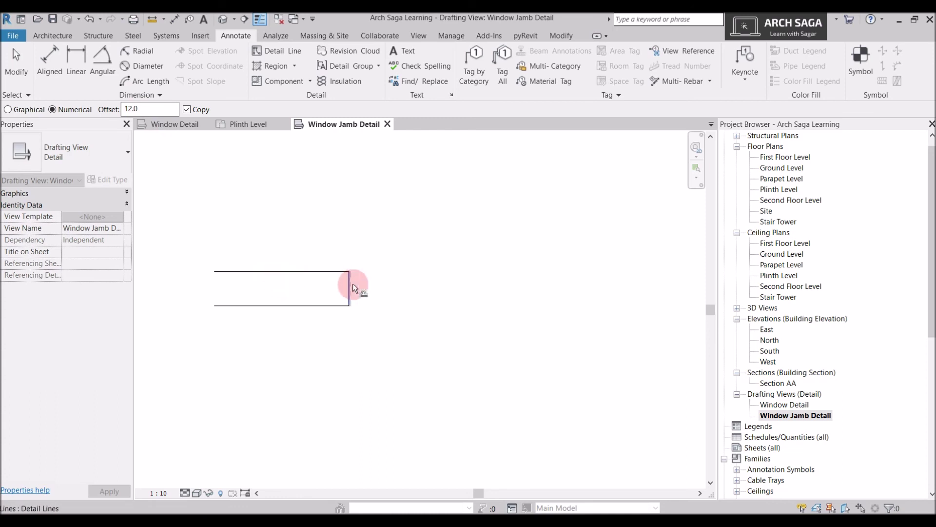
left_click(301, 279)
scroll(300, 276, "up", 2)
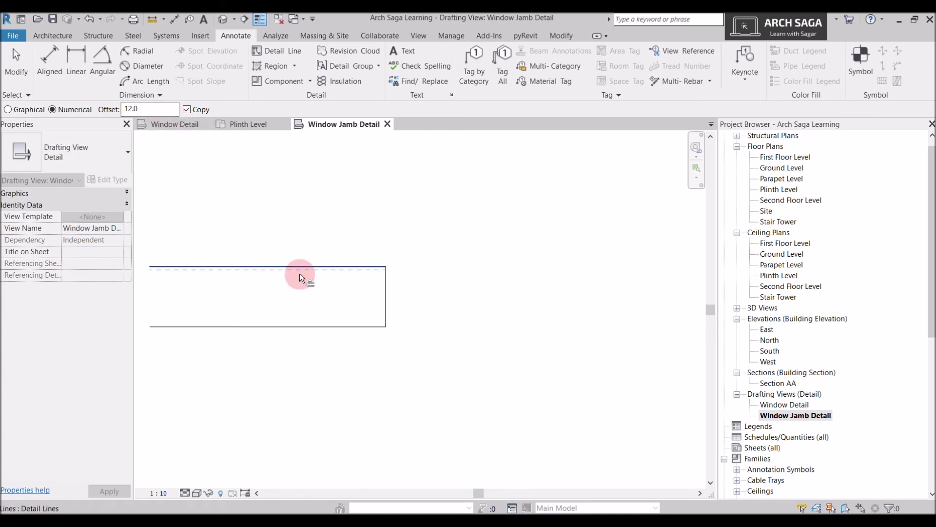
left_click(384, 286)
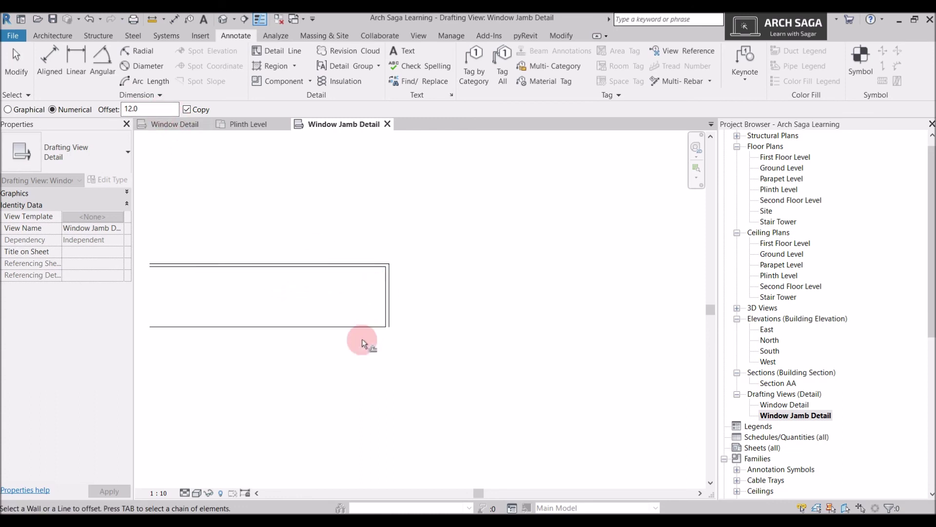
left_click(366, 328)
key("Escape")
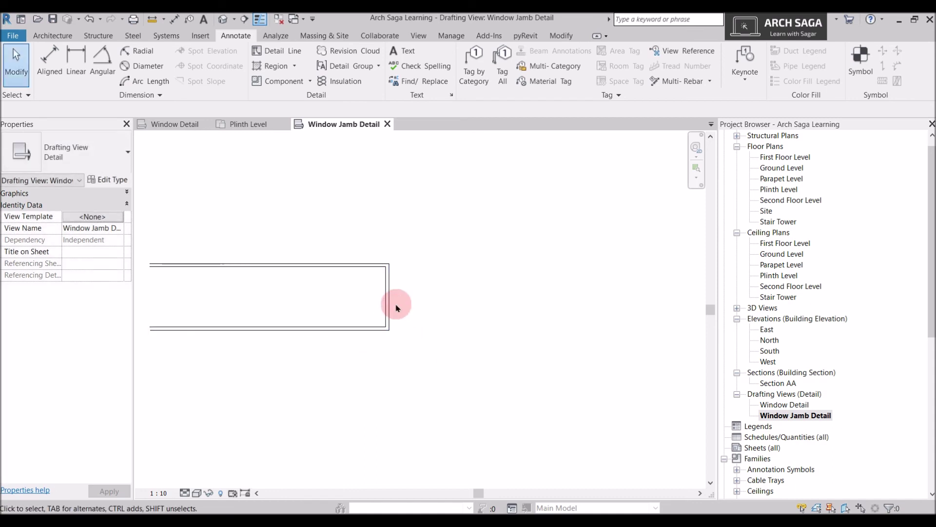
scroll(391, 303, "up", 1)
scroll(388, 256, "up", 1)
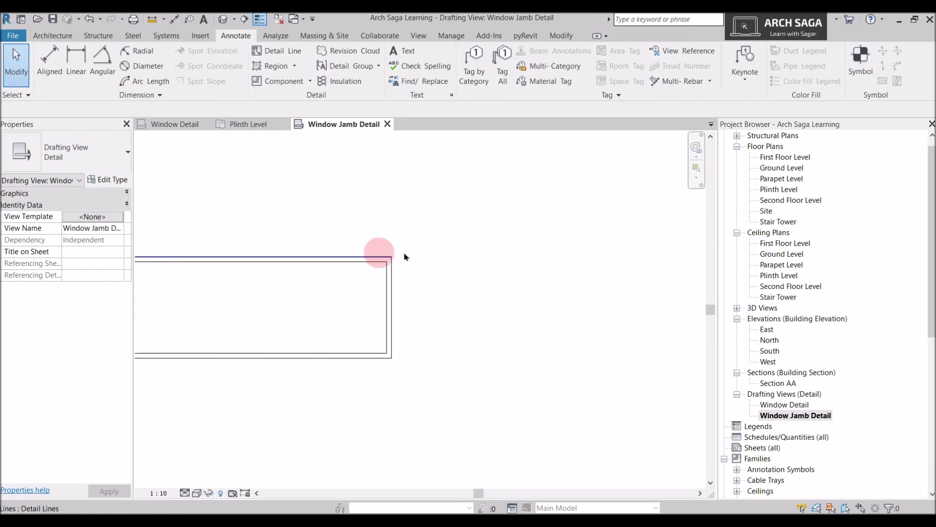
scroll(434, 341, "down", 1)
scroll(423, 314, "down", 2)
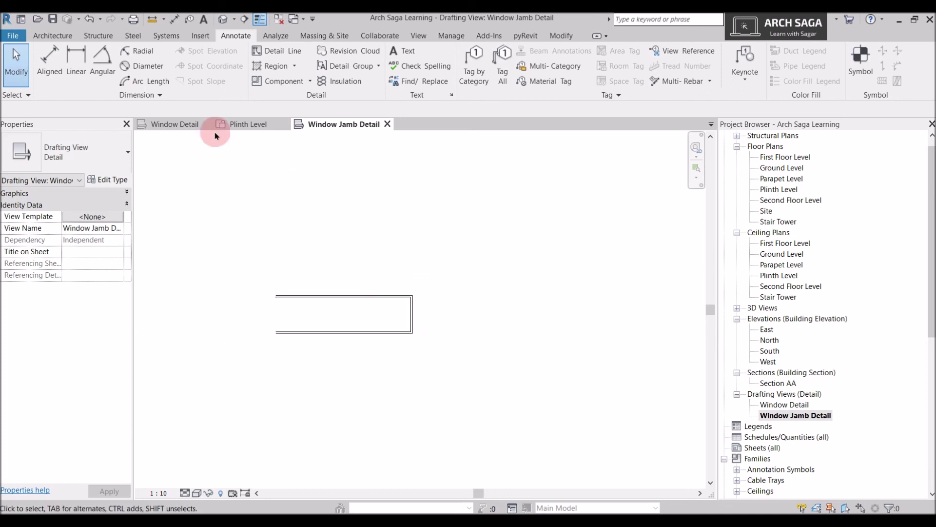
Close the Plinth Level plan and check the wooden jamb in the Window Detail drawing, returning to the Window Jamb Detail view.
left_click(236, 124)
left_click(284, 125)
left_click(184, 124)
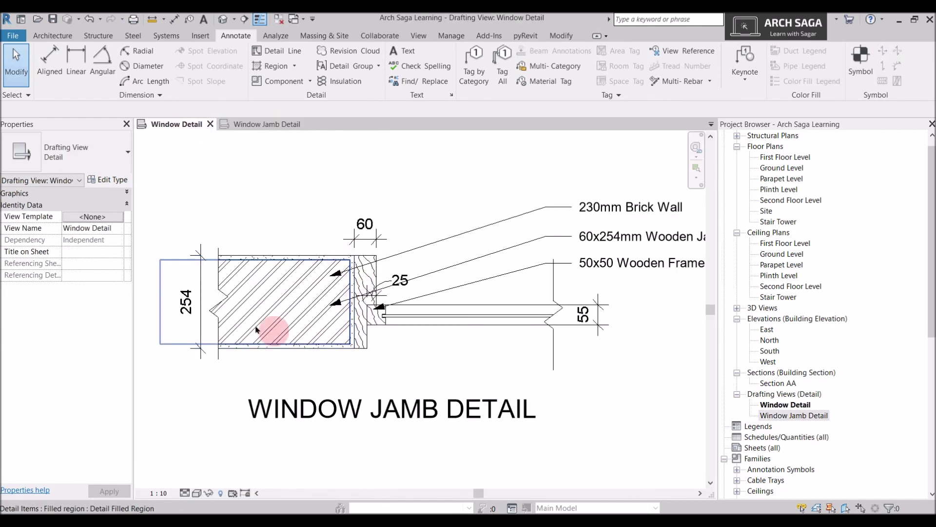
left_click(251, 124)
Start the jamb outline in thin detail lines: extend 60 mm outward from the plaster's upper outer corner, then about 180 mm down.
scroll(441, 306, "up", 1)
key("d")
key("l")
scroll(429, 300, "up", 1)
scroll(447, 297, "up", 1)
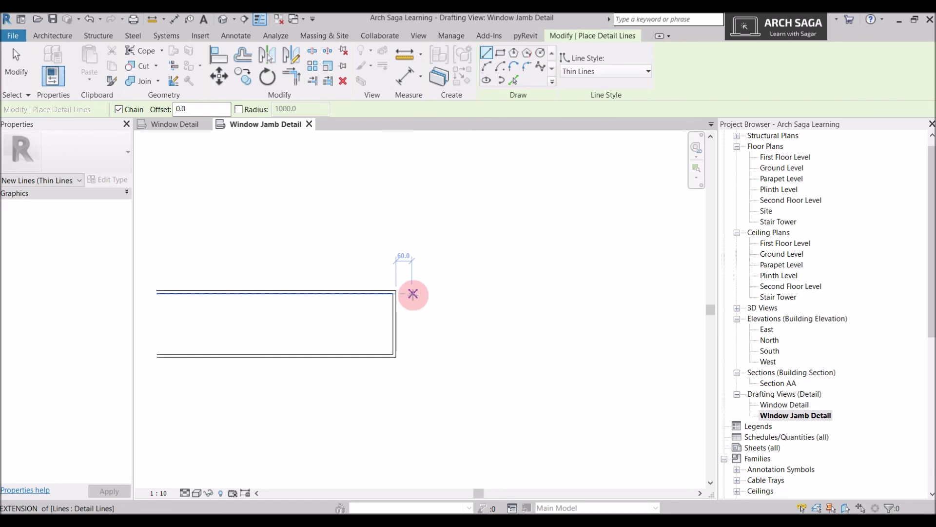
scroll(413, 294, "up", 1)
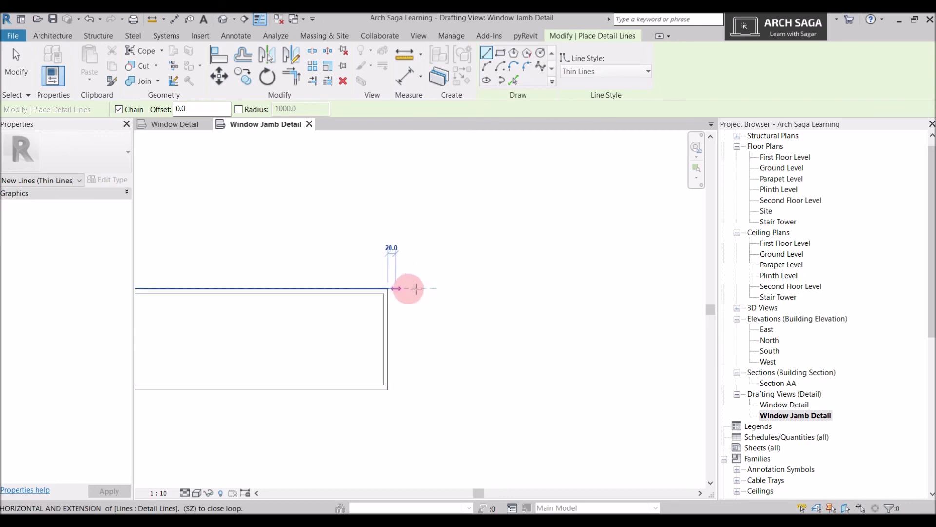
type("60")
key("Return")
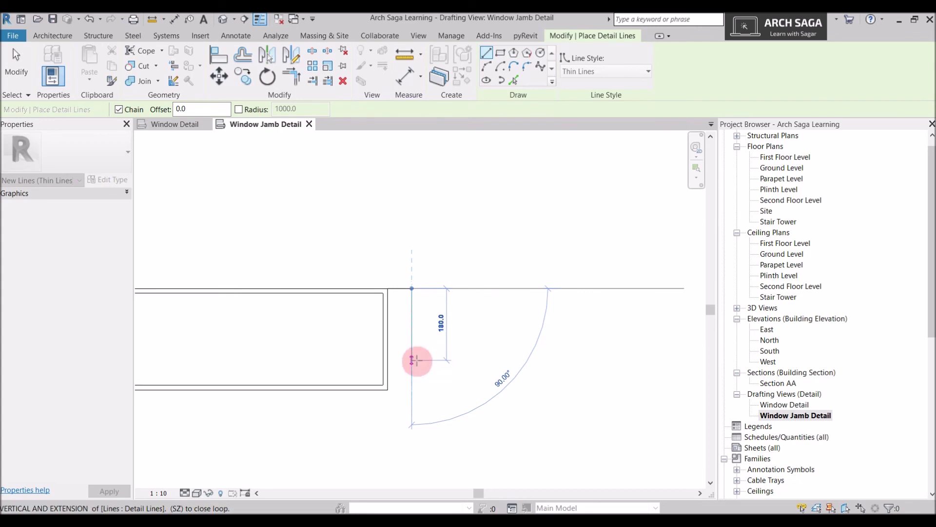
left_click(413, 361)
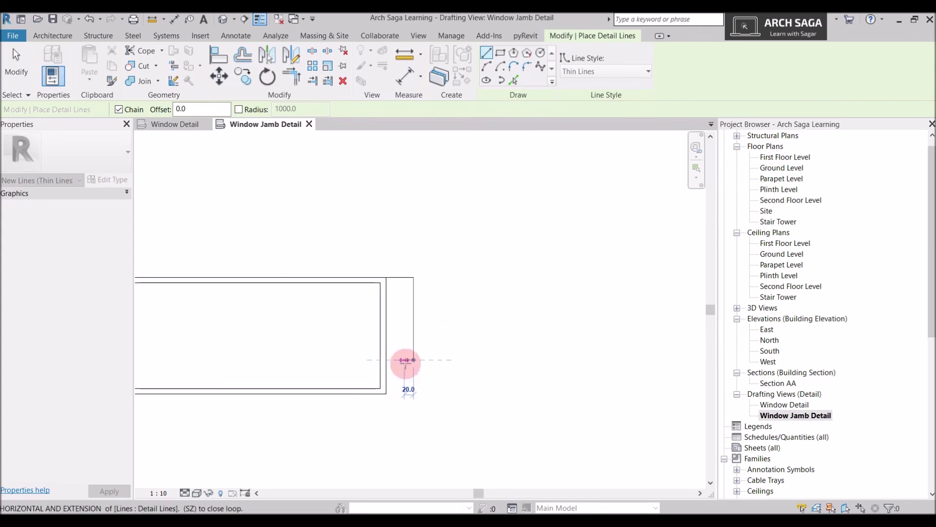
Complete the jamb outline with a 25 mm inward notch, a vertical to the plaster's lower edge level and a 35 mm closing line.
scroll(405, 360, "up", 1)
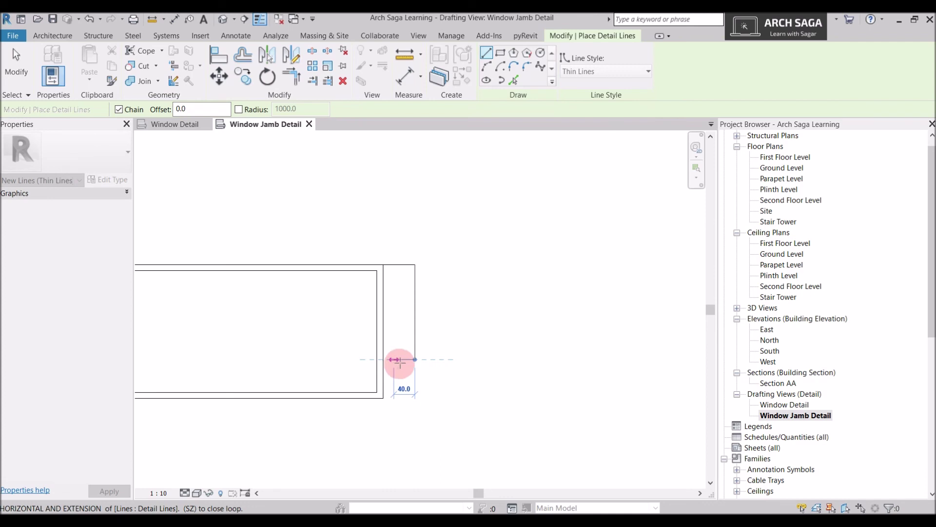
scroll(400, 362, "up", 1)
left_click(402, 359)
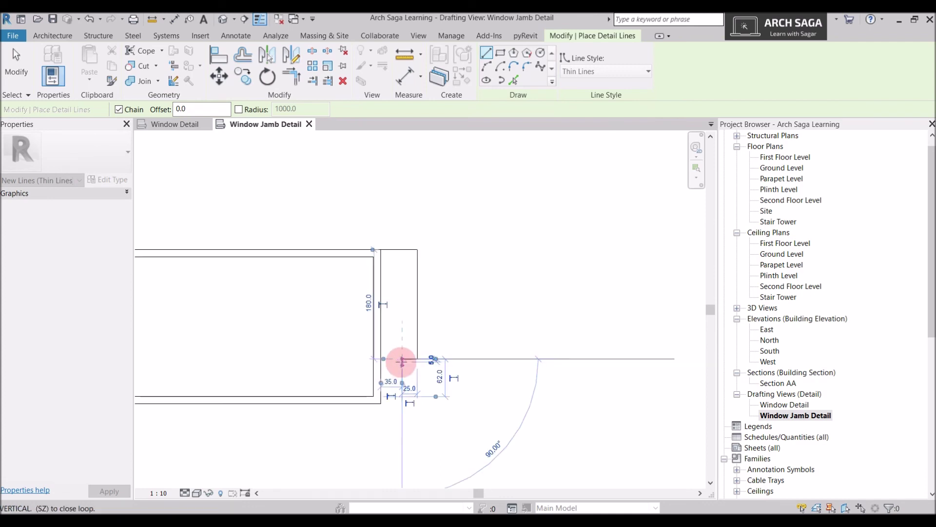
left_click(401, 404)
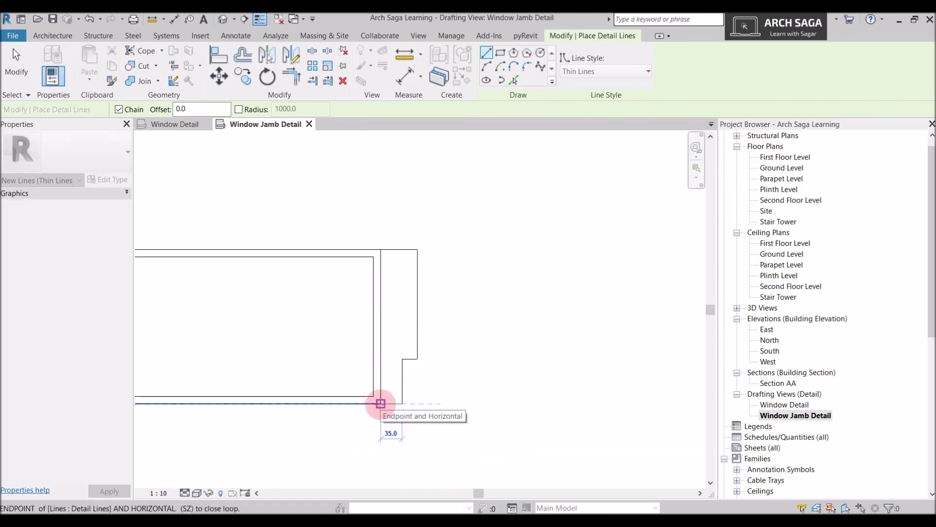
left_click(381, 403)
key("Escape")
key("Escape")
Move the jamb notch's horizontal line up to 165 mm below the jamb's upper edge.
scroll(411, 382, "down", 2)
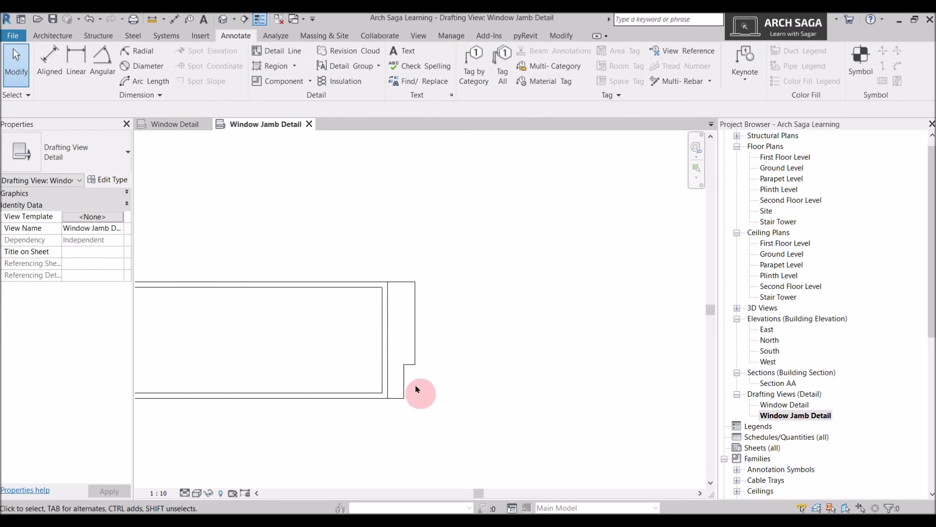
scroll(418, 386, "up", 3)
left_click(405, 355)
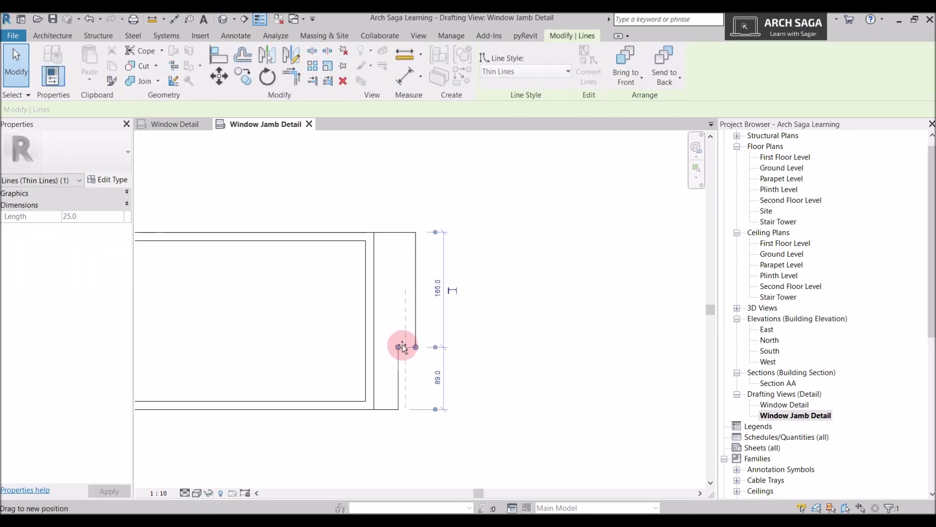
left_click_drag(406, 349, 406, 343)
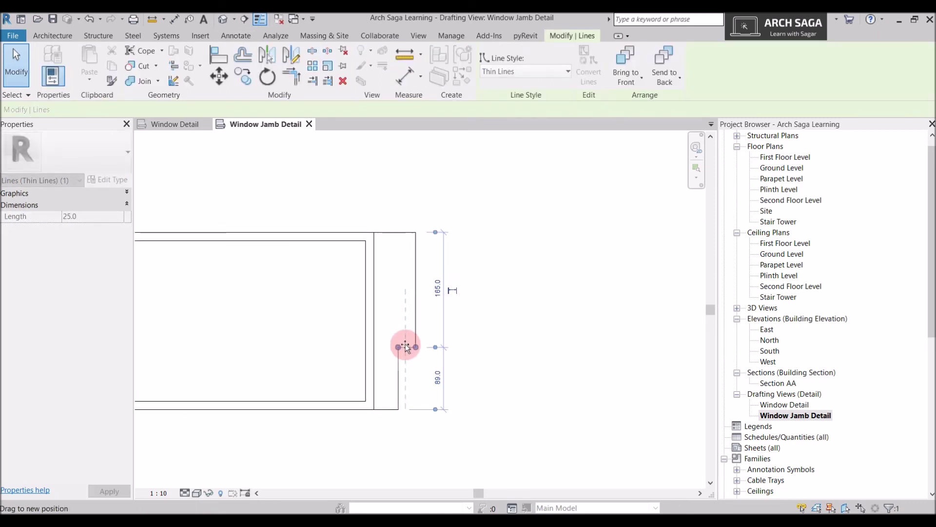
left_click(478, 372)
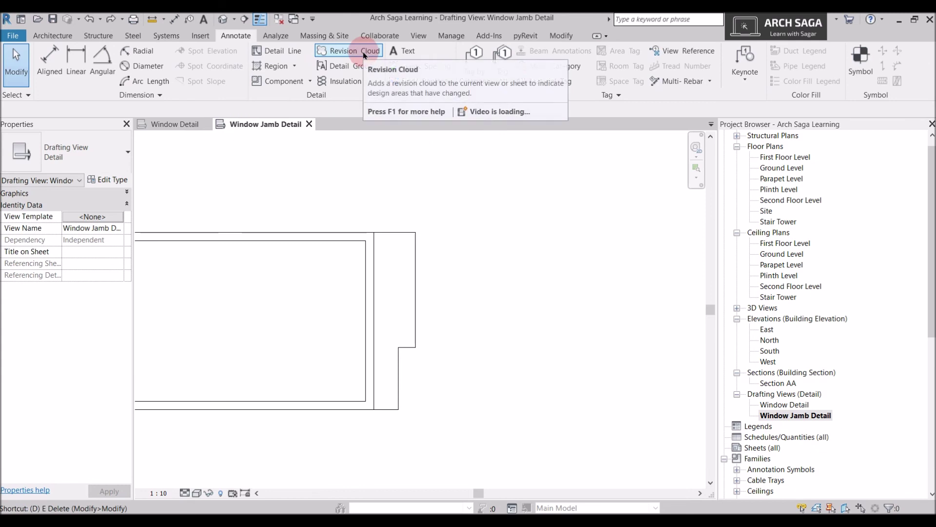
Draw the window frame as a detail-line rectangle from the jamb's notch corner, projecting beyond the jamb's face.
key("d")
key("l")
left_click(500, 52)
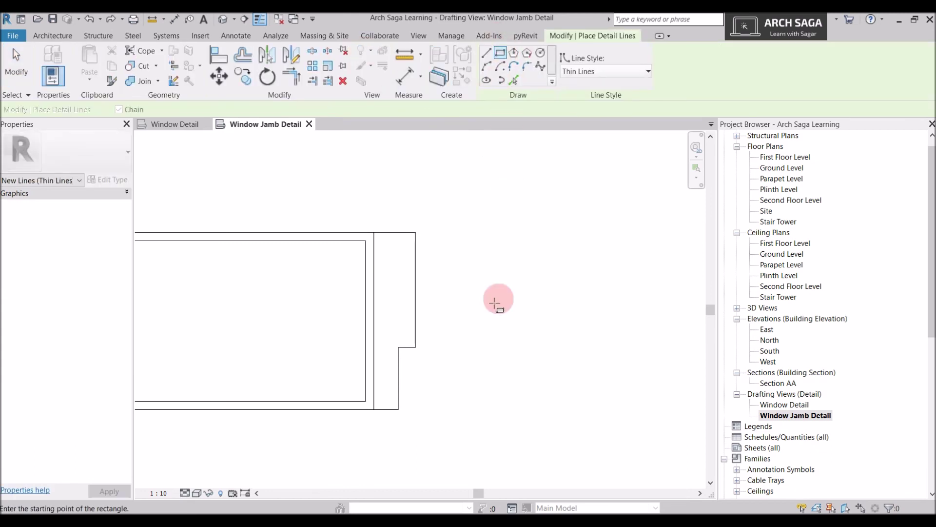
left_click(398, 348)
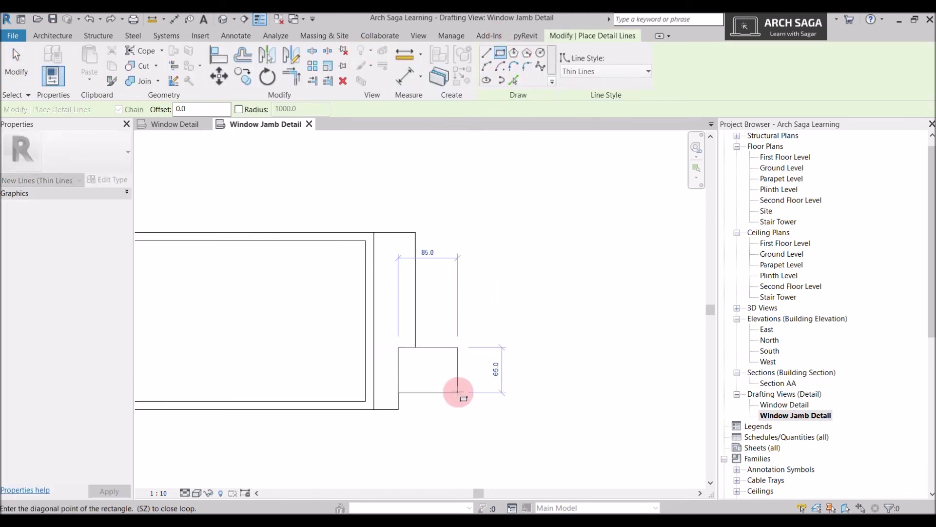
left_click(449, 389)
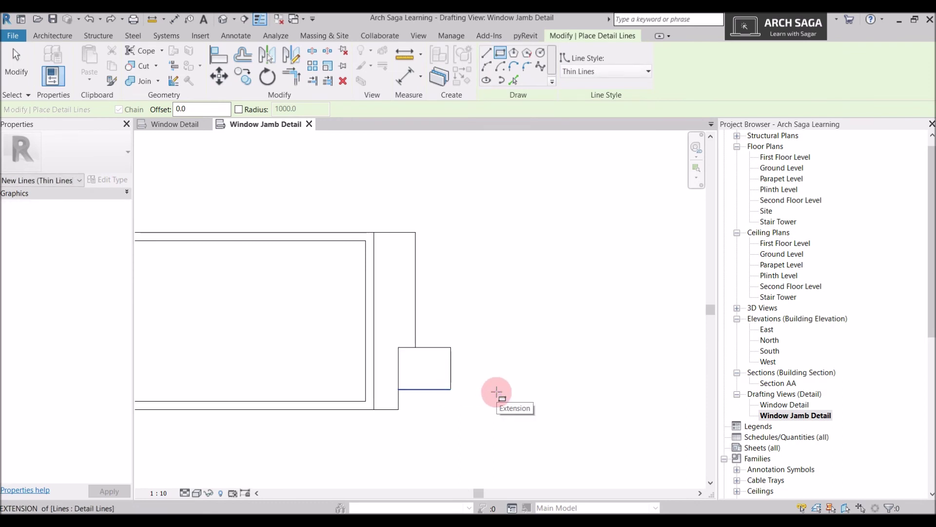
key("Escape")
key("Escape")
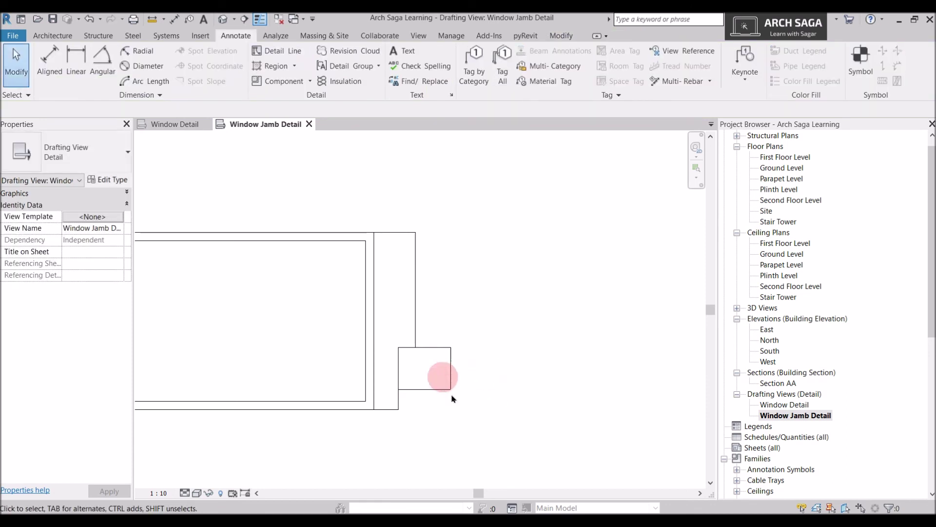
Draw a long horizontal detail line outward from the midpoint of the frame's outer edge as the first glass line.
left_click(451, 363)
key("Escape")
scroll(464, 376, "up", 1)
key("d")
key("l")
left_click(449, 367)
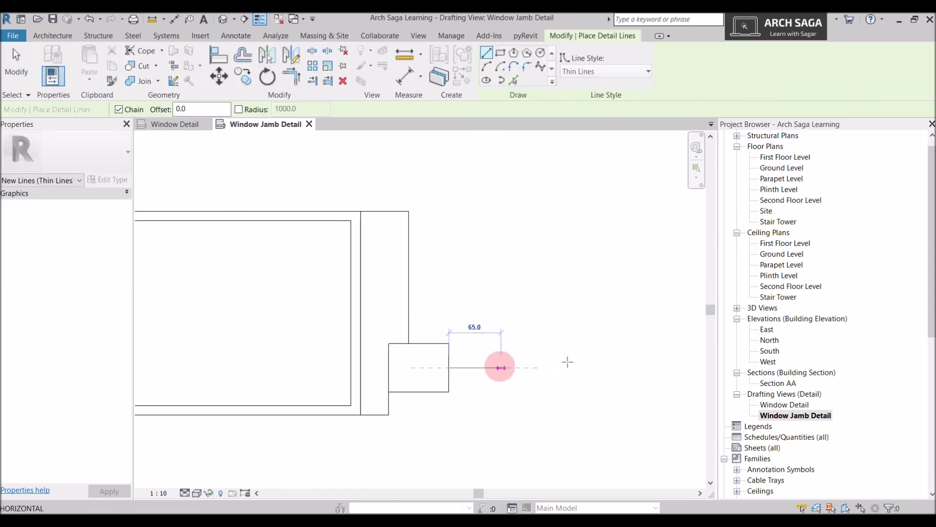
left_click(646, 366)
key("Escape")
key("Escape")
middle_click_drag(627, 376, 533, 388)
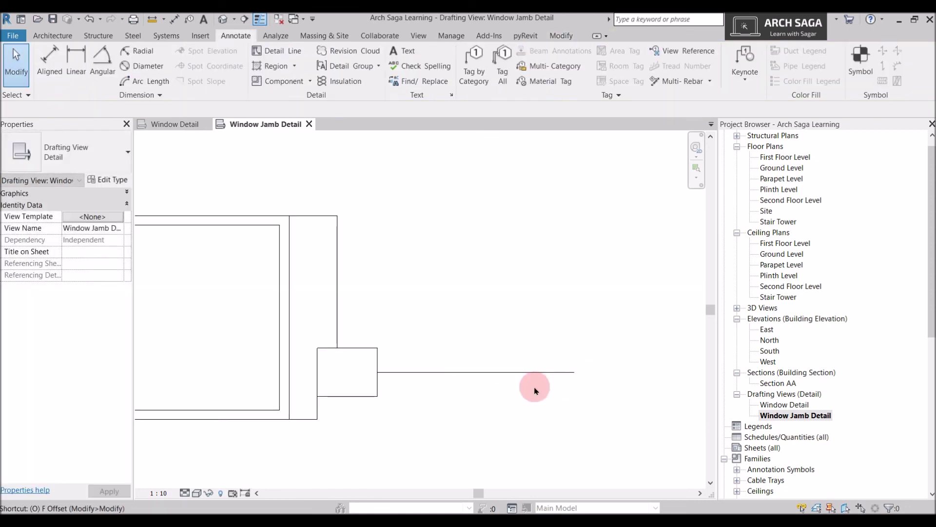
Offset a copy of the glass line upward to form the second face of the glass.
key("o")
key("f")
double_click(130, 108)
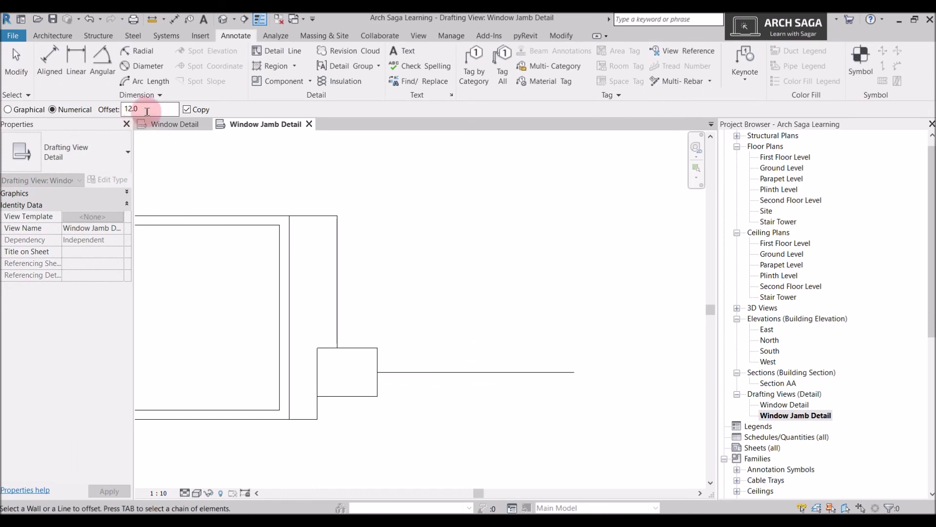
left_click(466, 372)
key("Escape")
key("Escape")
Draw a three-sided groove about 12 mm deep into the frame's outer edge, enclosing the ends of both glass lines.
scroll(385, 378, "up", 5)
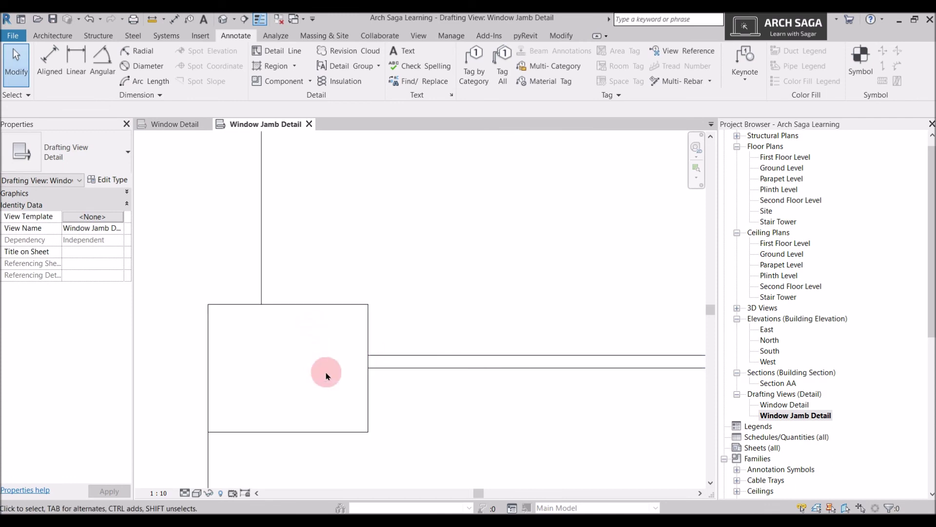
scroll(371, 337, "up", 1)
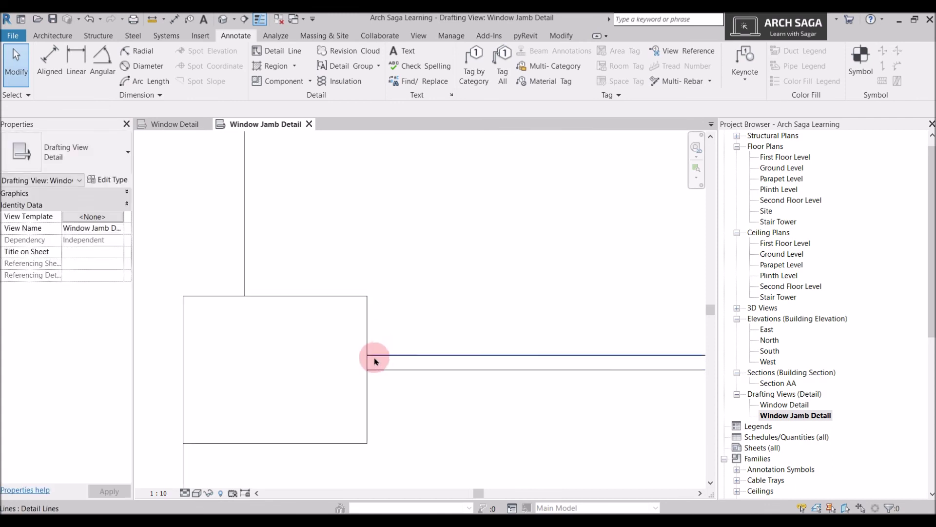
scroll(365, 342, "up", 2)
key("d")
key("l")
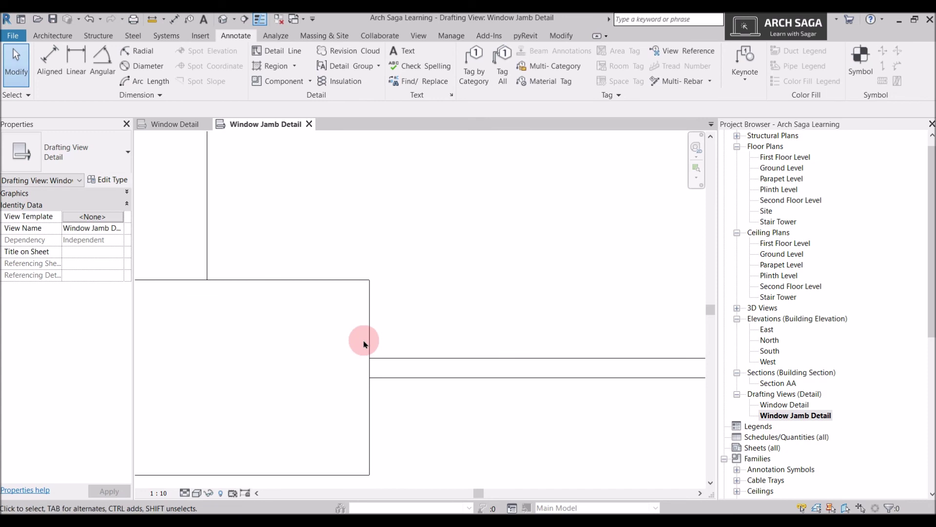
scroll(369, 340, "up", 1)
scroll(370, 341, "up", 1)
left_click(369, 352)
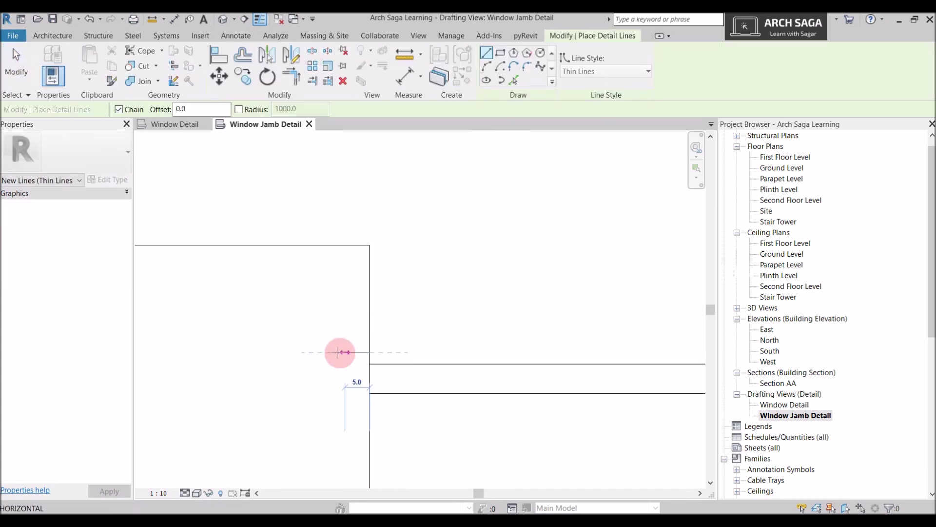
left_click(312, 351)
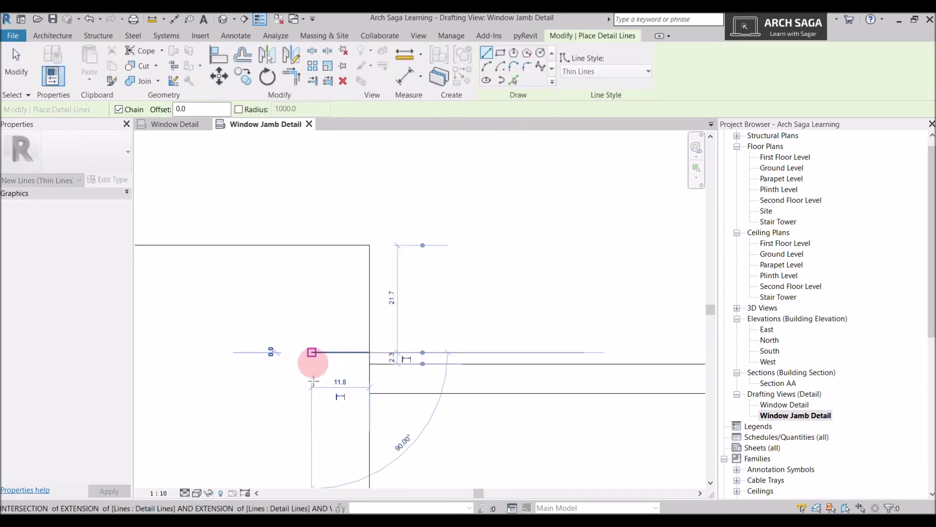
scroll(309, 396, "down", 2)
scroll(310, 402, "down", 1)
scroll(310, 401, "up", 1)
left_click(313, 395)
scroll(333, 392, "up", 3)
left_click(378, 395)
key("Escape")
key("Escape")
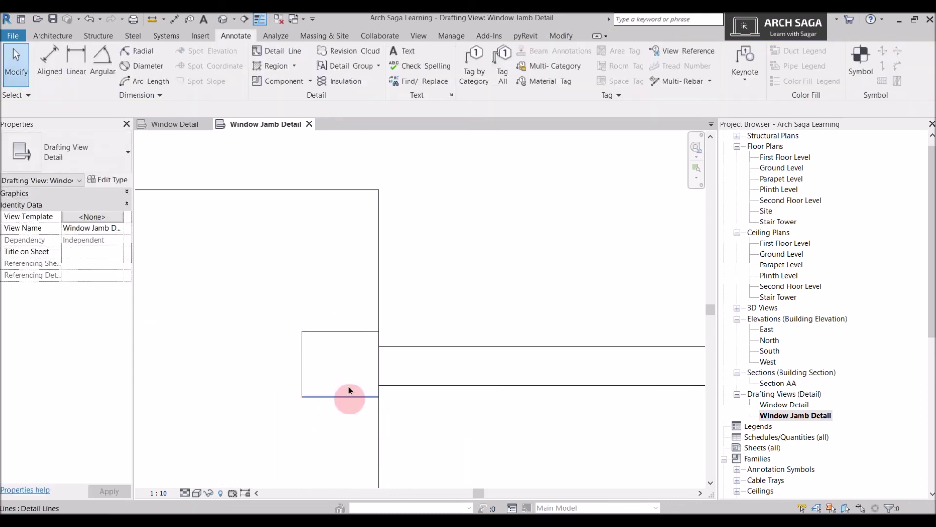
left_click(351, 395)
left_click(393, 368)
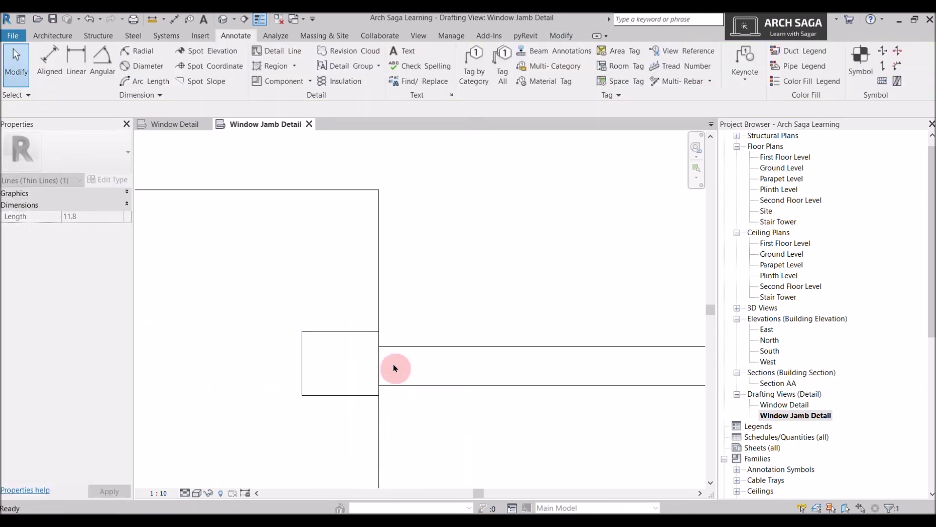
Extend both glass lines into the frame up to the back edge of the groove.
left_click(376, 348)
left_click_drag(376, 348, 301, 346)
left_click(400, 367)
left_click(411, 386)
left_click_drag(378, 385, 302, 385)
left_click(359, 356)
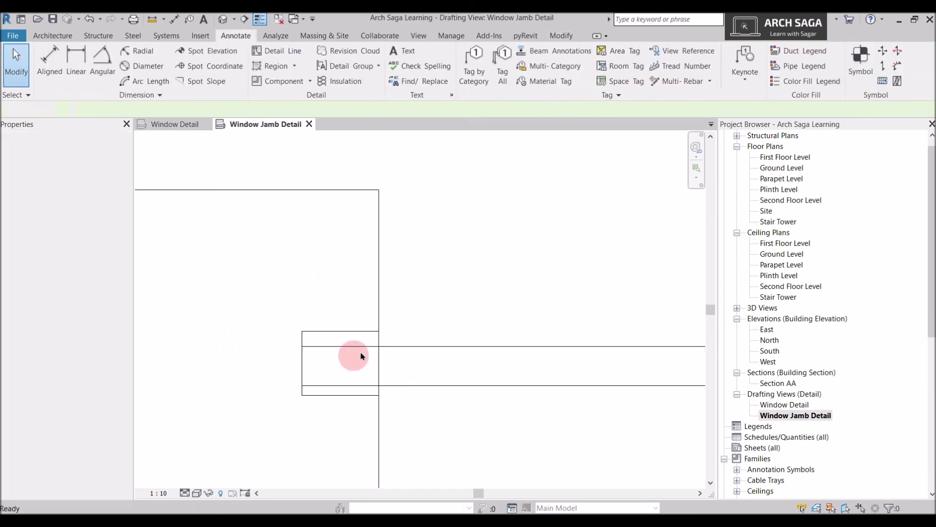
scroll(374, 351, "down", 1)
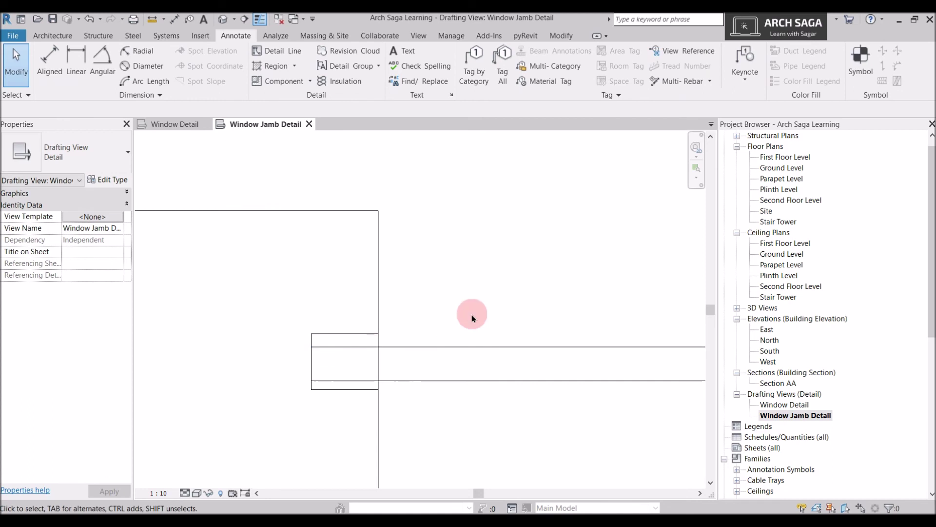
Split the frame's outer edge within the groove and trim both pieces to the groove's horizontal lines, leaving the groove mouth open.
left_click(565, 35)
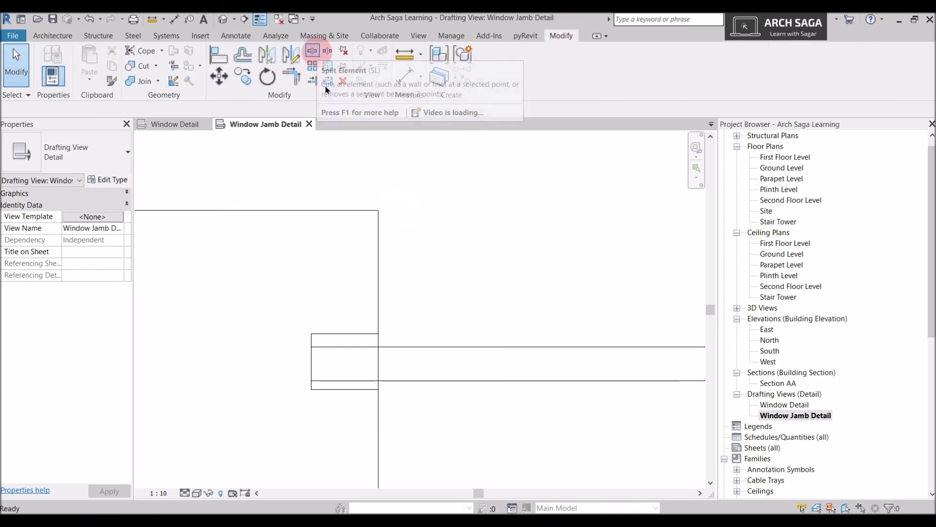
scroll(383, 345, "up", 1)
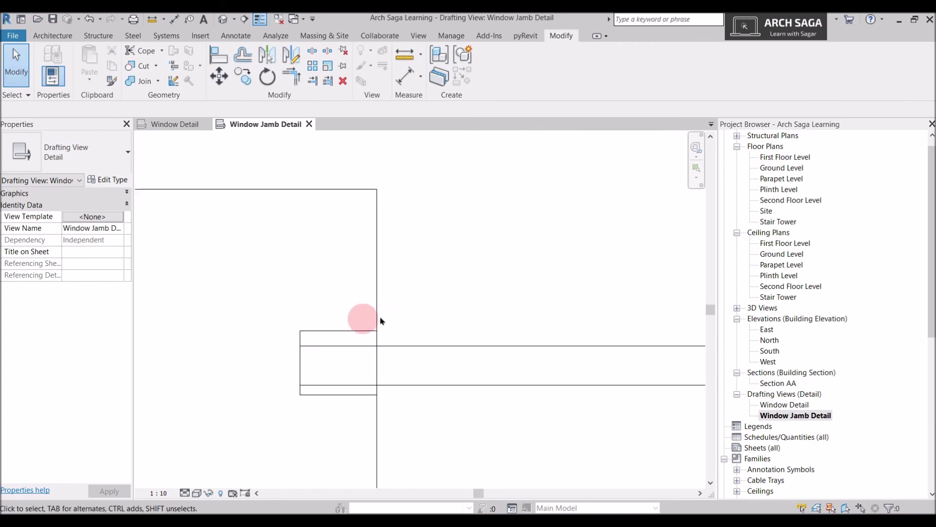
key("s")
key("l")
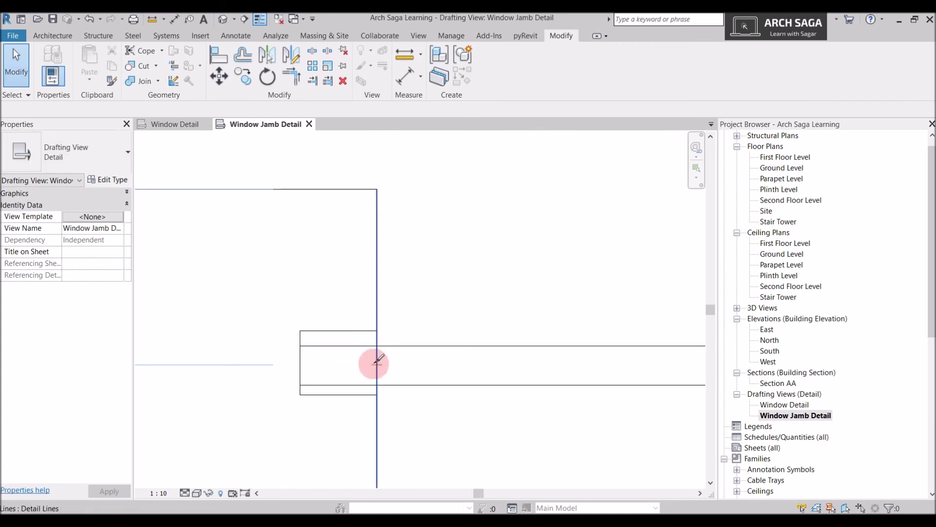
left_click(377, 360)
scroll(380, 341, "up", 1)
key("t")
key("r")
left_click(376, 307)
left_click(367, 403)
scroll(385, 385, "down", 4)
middle_click_drag(402, 367, 365, 390)
key("Escape")
key("Escape")
scroll(386, 378, "down", 4)
scroll(183, 310, "down", 2)
middle_click_drag(360, 359, 456, 358)
scroll(551, 352, "down", 1)
scroll(480, 373, "up", 5)
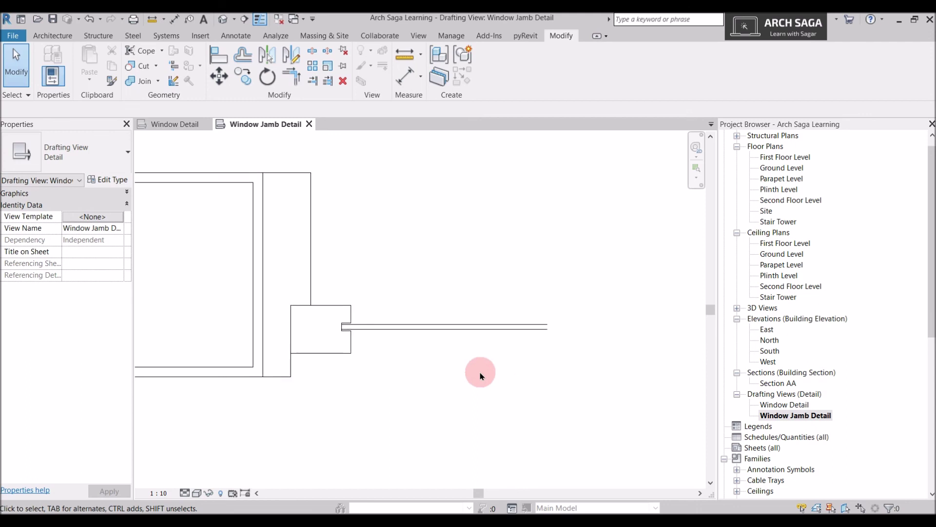
Examine the frame, glass and shutter lines in the finished Window Detail drawing as reference for the remaining linework.
left_click(169, 124)
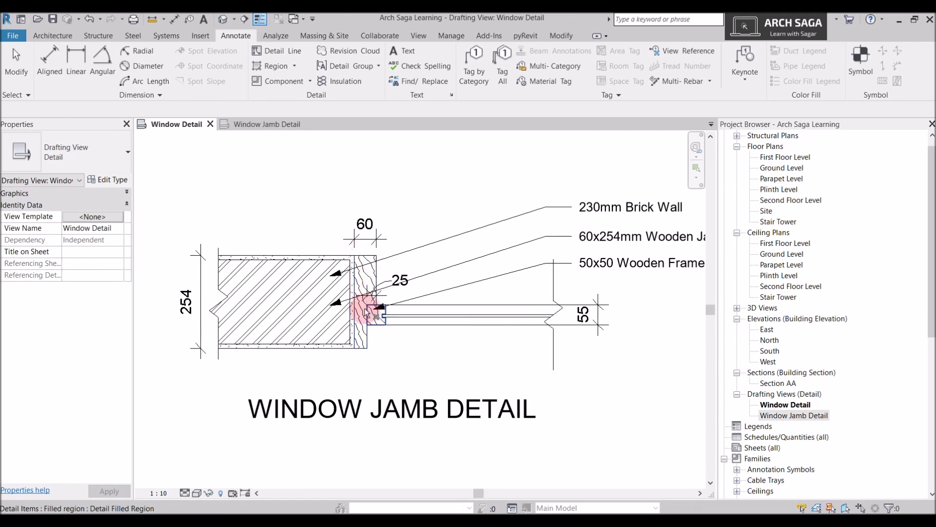
middle_click_drag(442, 355, 423, 356)
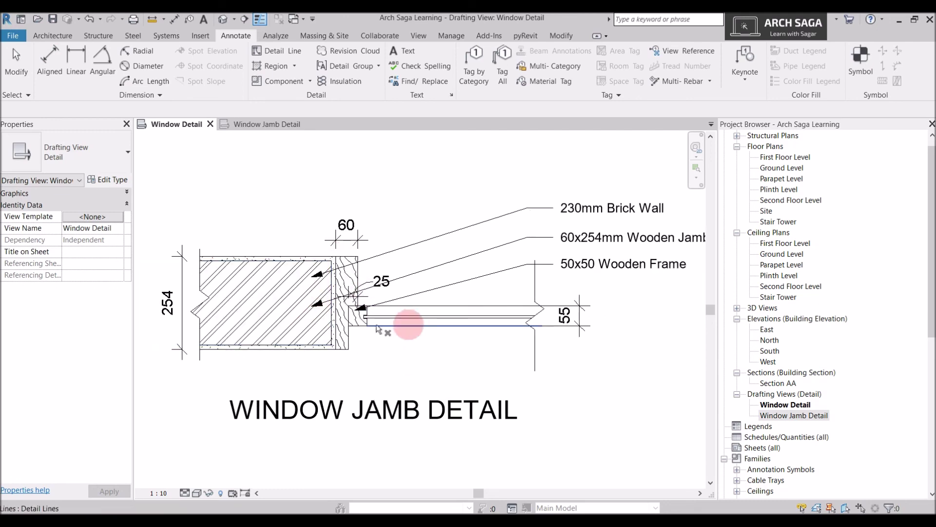
scroll(358, 317, "up", 1)
scroll(357, 317, "down", 1)
middle_click_drag(394, 345, 394, 344)
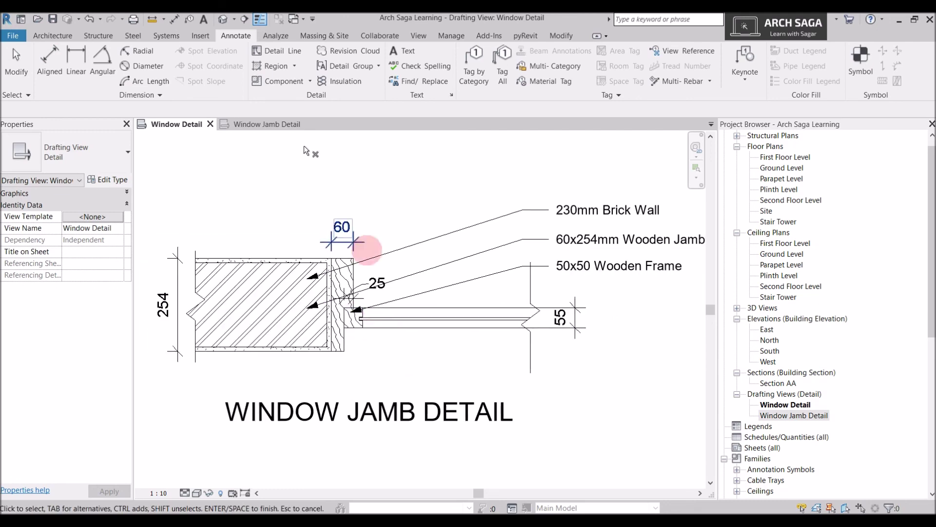
In the Window Jamb Detail view, sketch a rectangular filled region boundary along the inner brick wall outline.
left_click(267, 124)
left_click(506, 355)
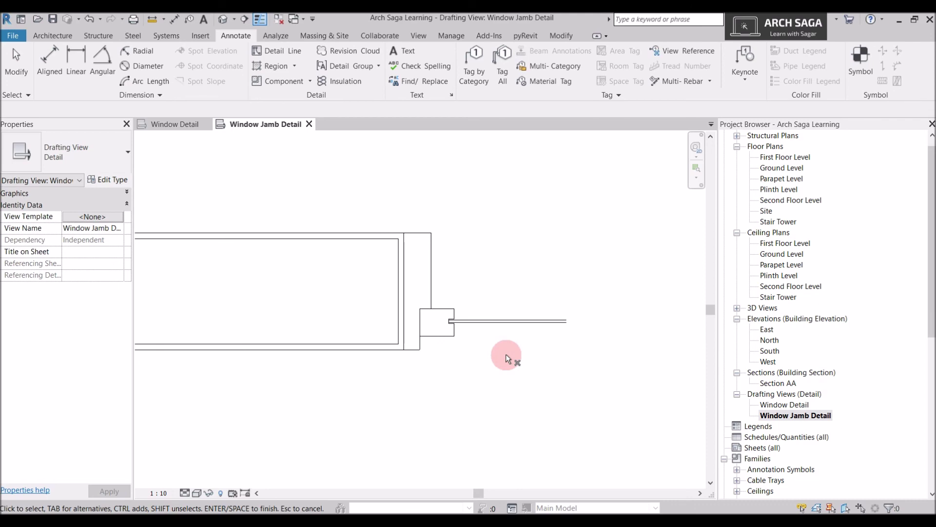
left_click(255, 44)
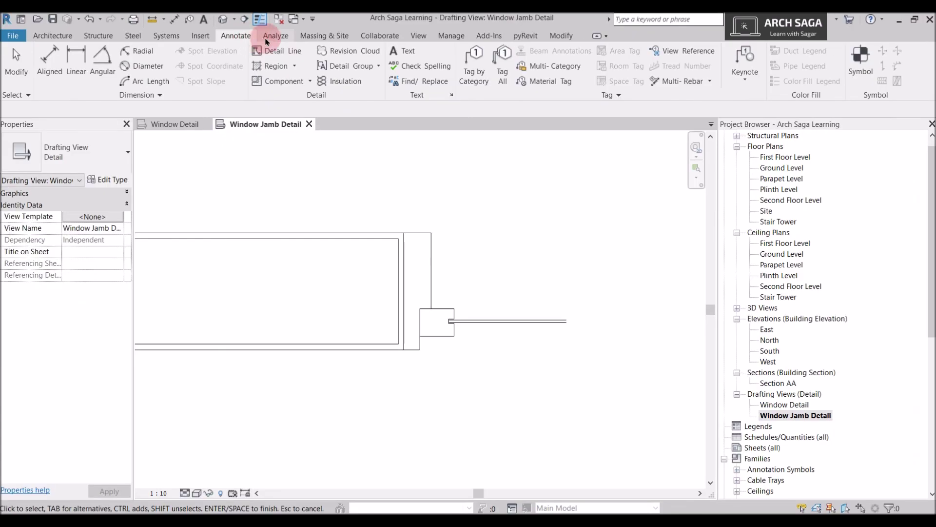
left_click(281, 54)
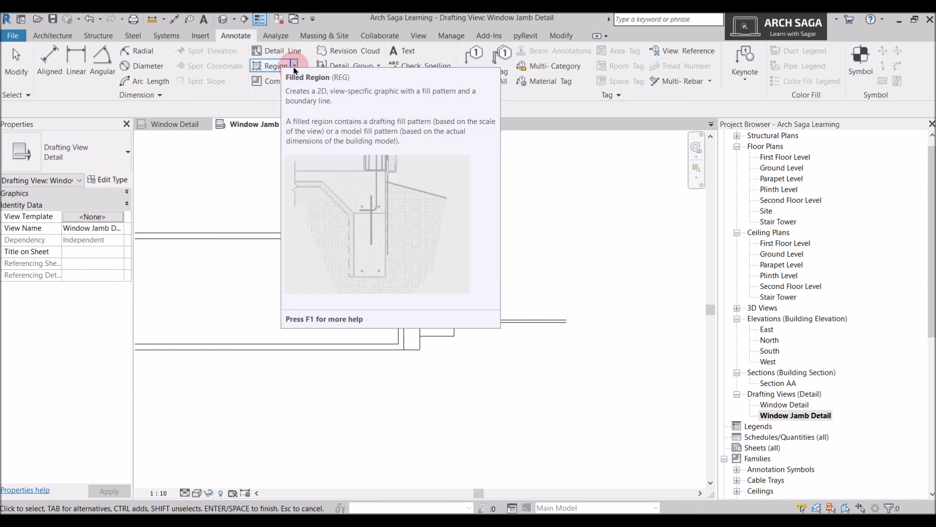
left_click(294, 67)
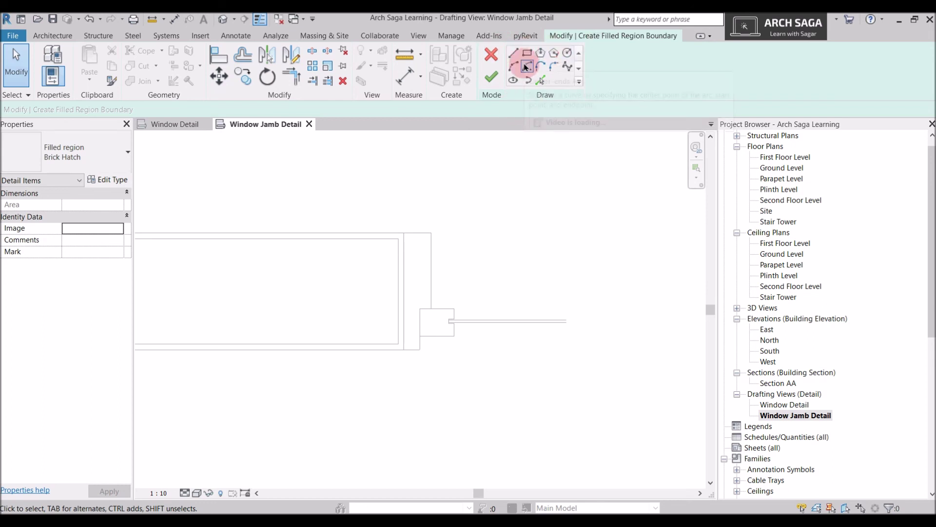
left_click(518, 58)
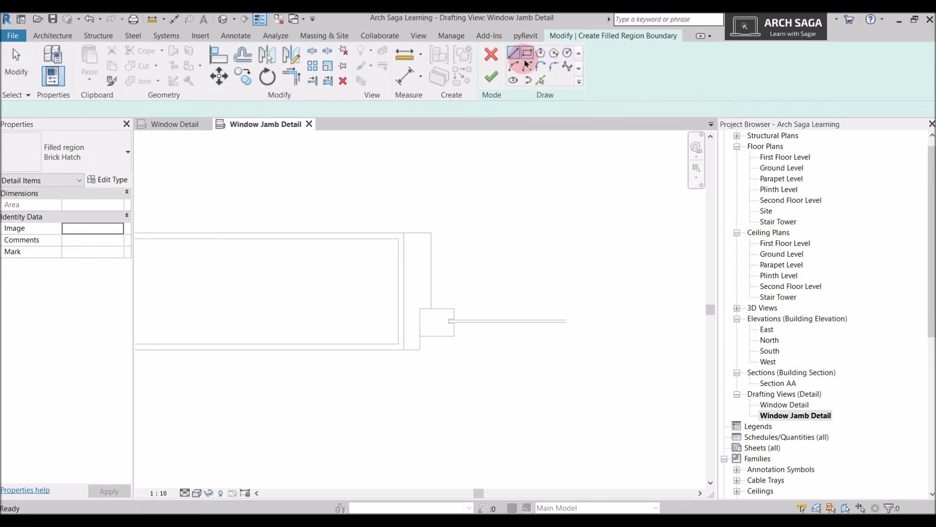
left_click(526, 53)
middle_click_drag(480, 171, 565, 176)
scroll(565, 177, "down", 5)
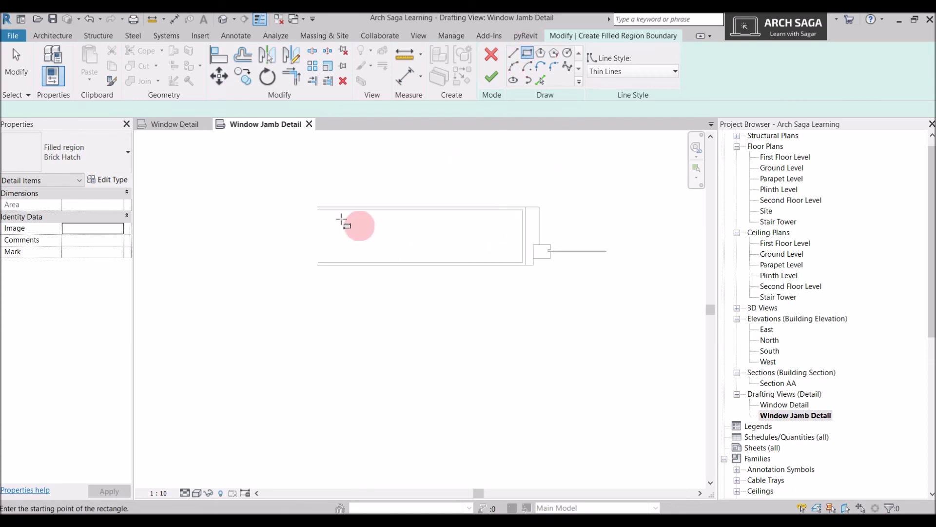
scroll(343, 220, "up", 3)
left_click(306, 205)
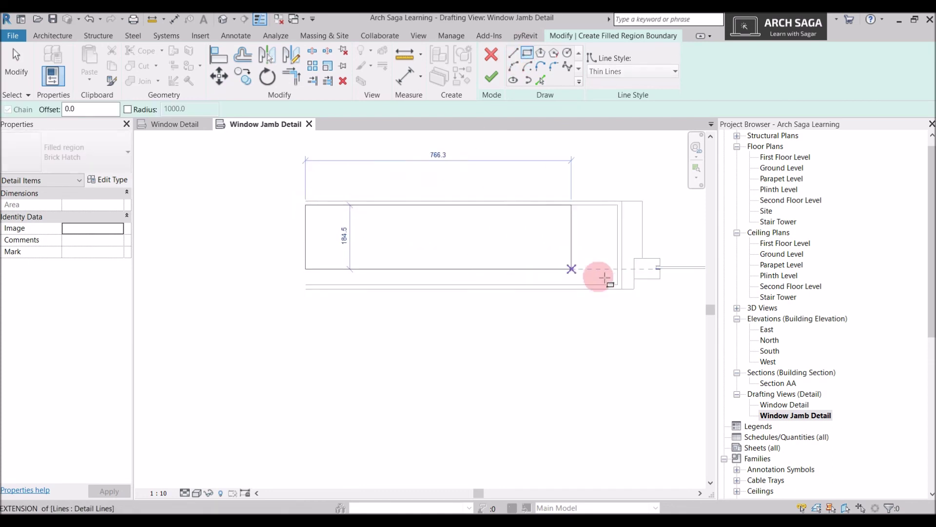
scroll(604, 278, "up", 2)
left_click(625, 286)
scroll(575, 228, "down", 3)
middle_click_drag(575, 227, 505, 227)
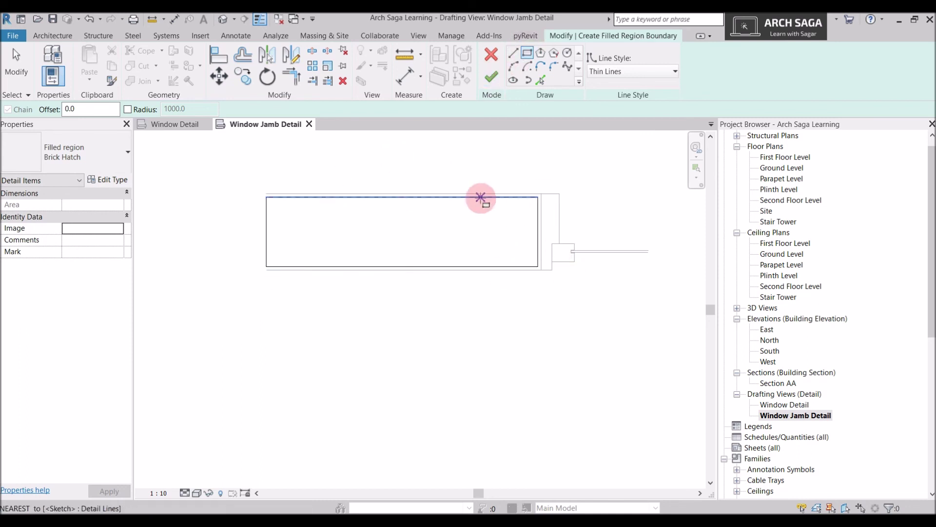
Assign the Brick Hatch type to the wall's filled region and finish its boundary.
left_click(69, 151)
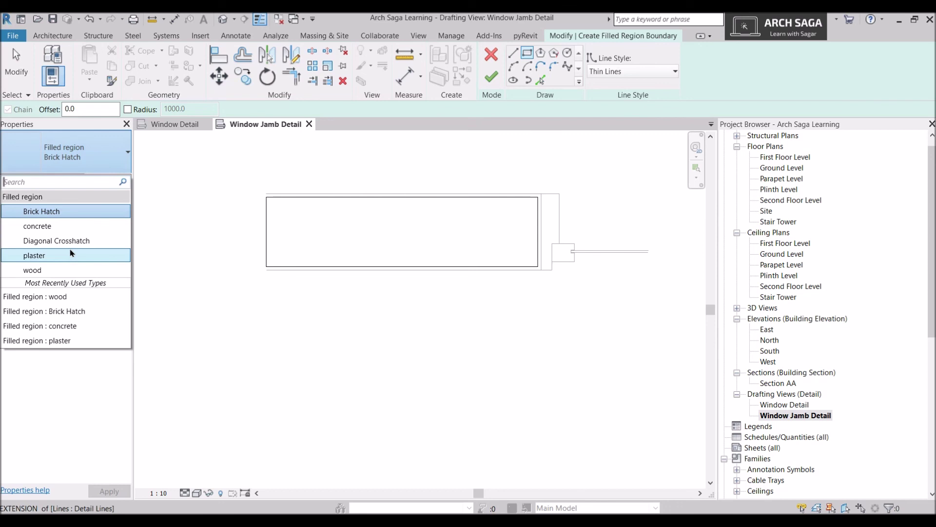
left_click(41, 212)
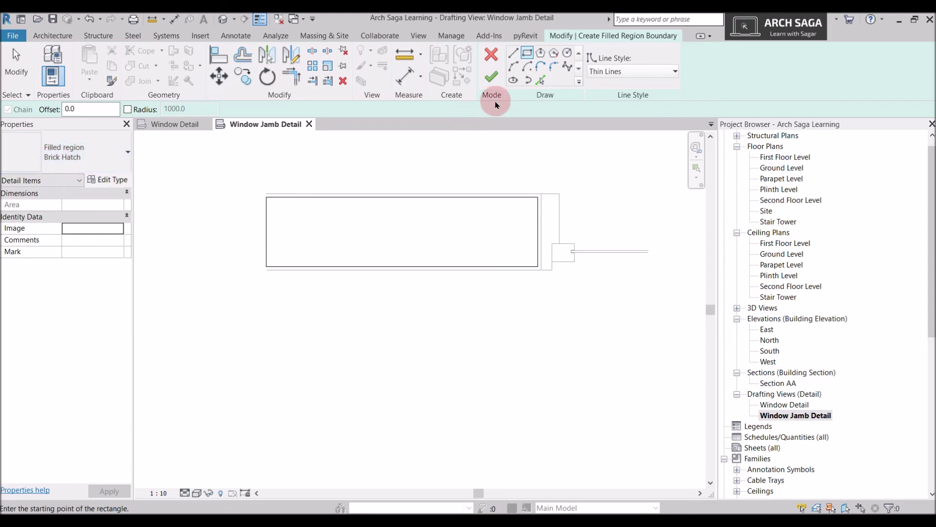
left_click(491, 77)
left_click(533, 289)
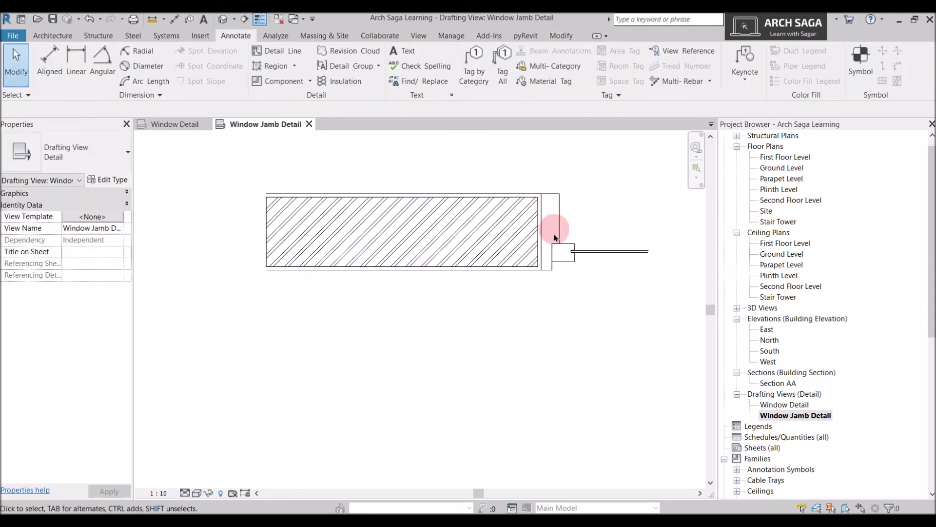
Stretch the brick hatch region's open end beyond the wall lines, making the region about 960 mm long.
scroll(546, 243, "up", 2)
left_click(247, 223)
left_click_drag(229, 229, 209, 231)
key("Escape")
scroll(412, 241, "down", 1)
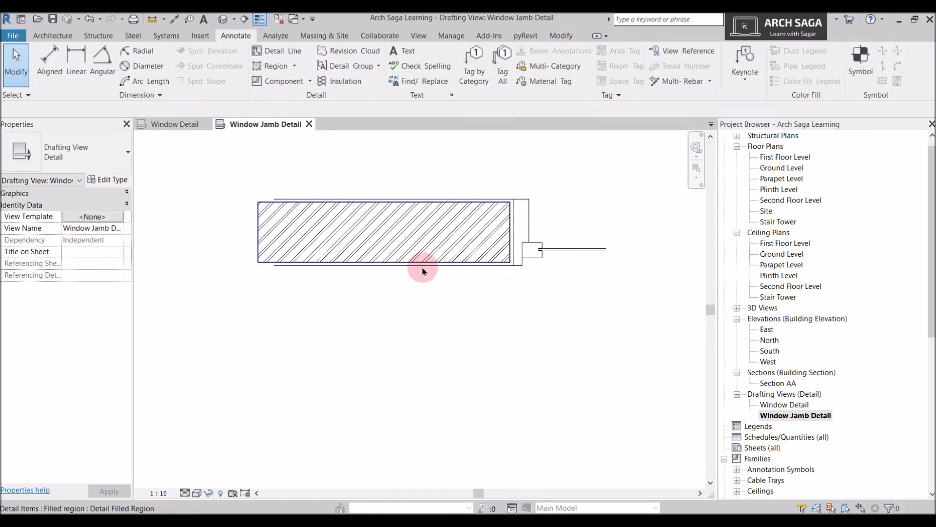
Try duplicating the brick region's type as Brick Hatch 2, browse its foreground fill patterns, and cancel the type edits.
left_click(406, 237)
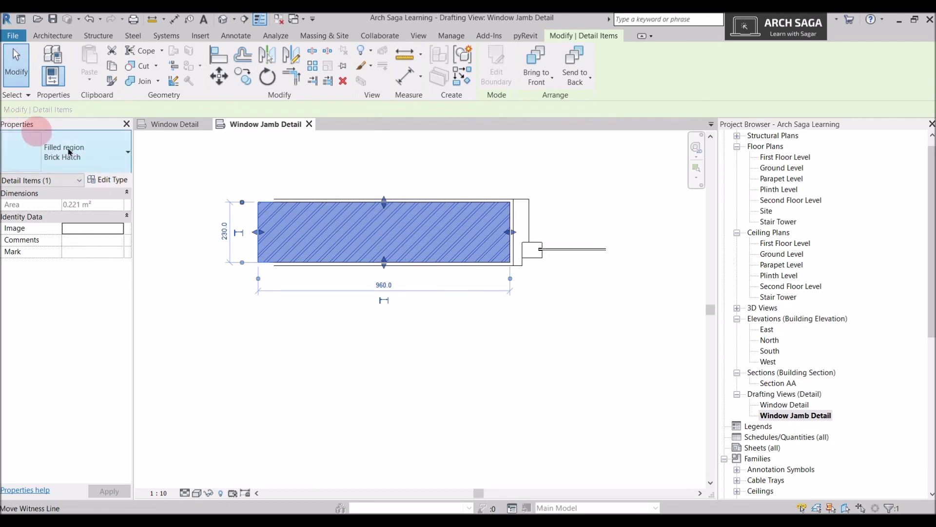
left_click(111, 179)
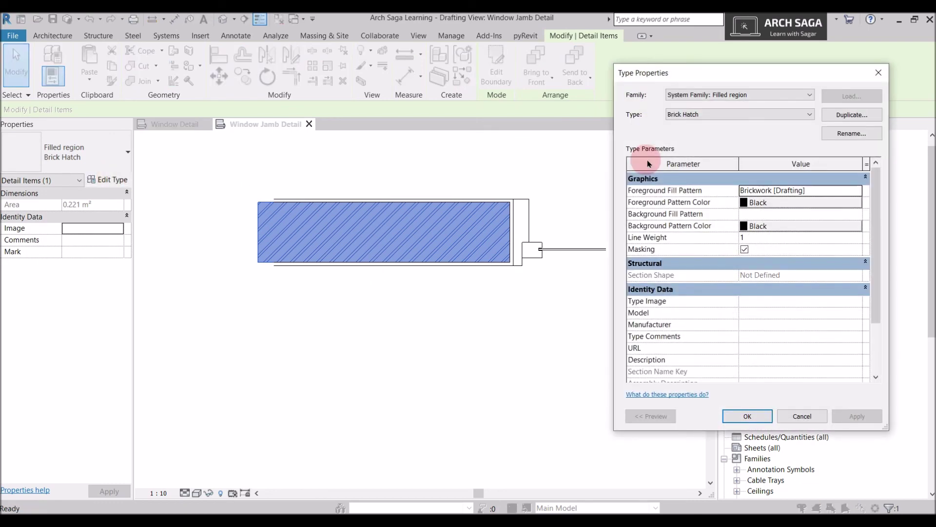
left_click(846, 123)
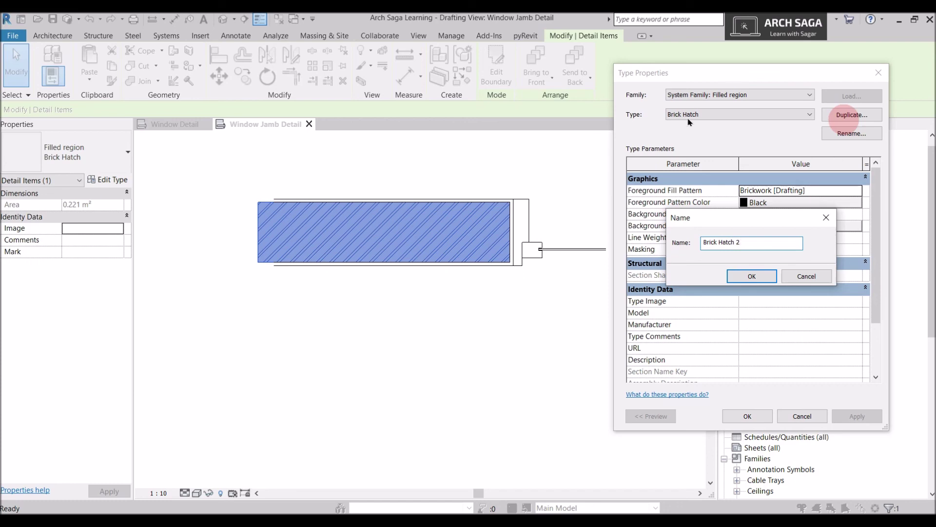
left_click(763, 278)
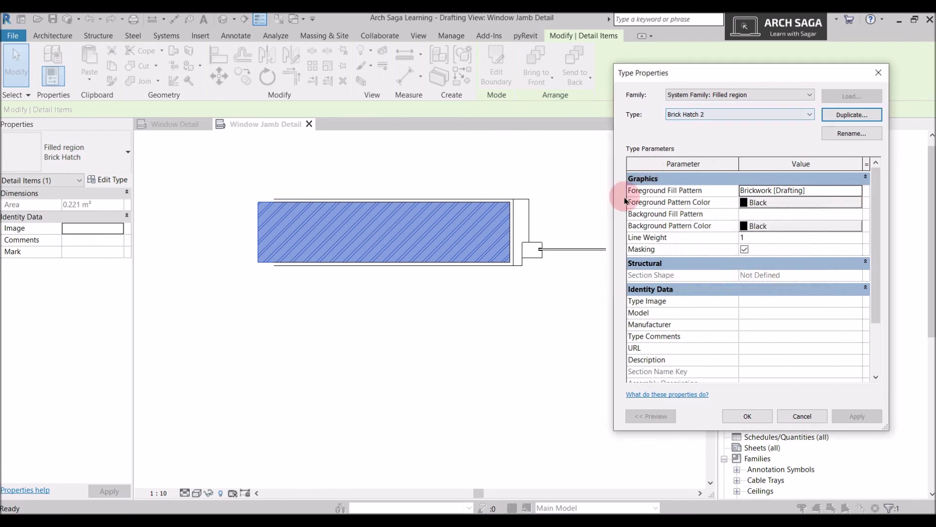
left_click(857, 191)
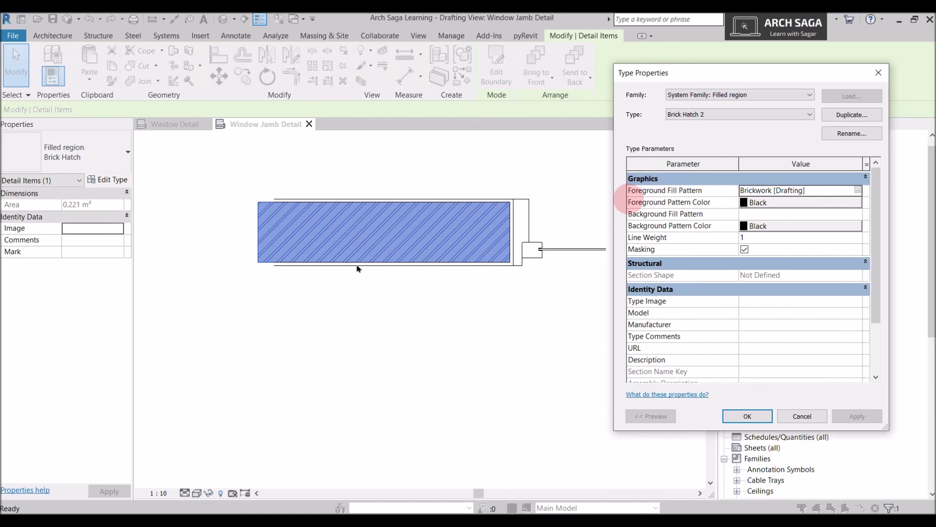
left_click(858, 191)
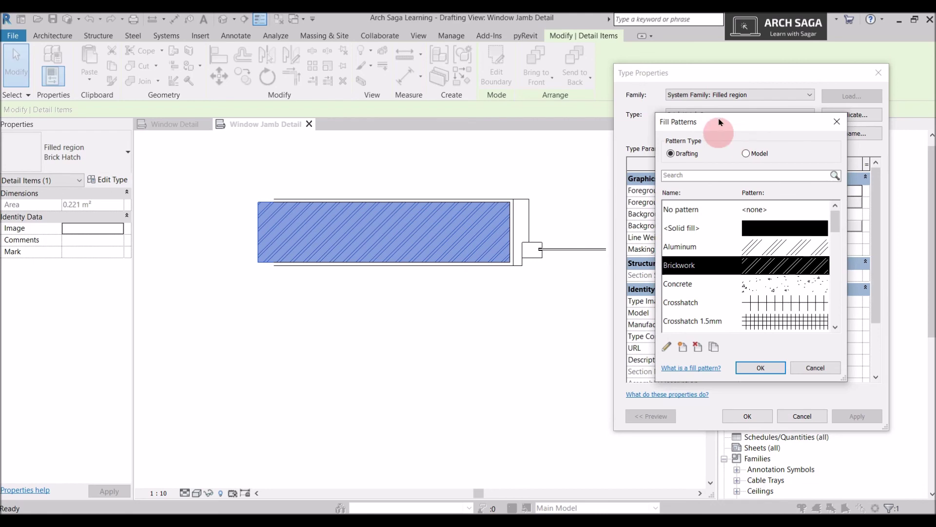
left_click_drag(833, 226, 658, 290)
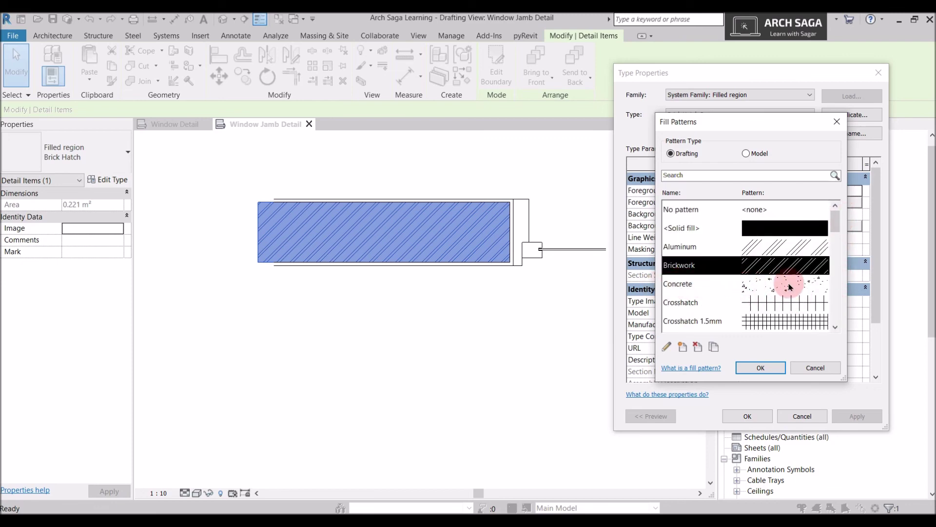
left_click(816, 367)
left_click(802, 416)
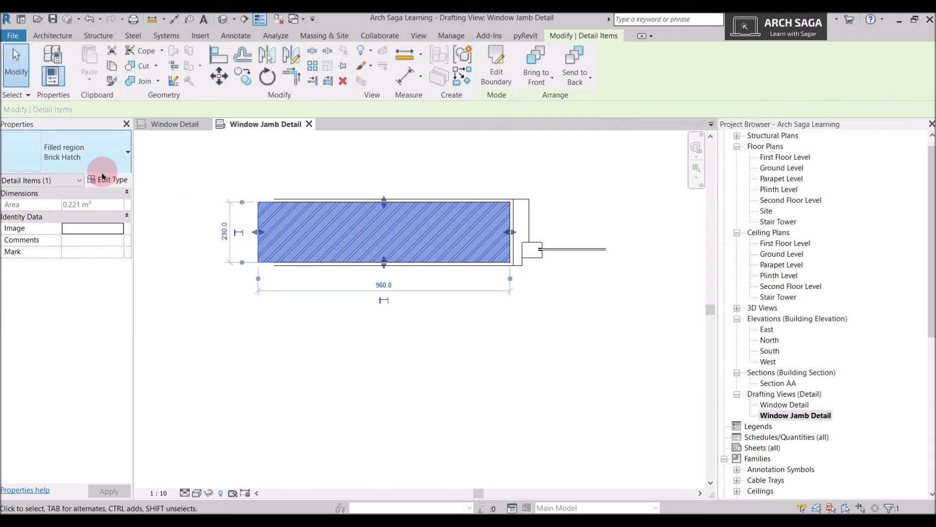
left_click(501, 314)
Create another filled region boundary by picking the three outer and three inner plaster lines around the brick wall.
scroll(508, 199, "up", 4)
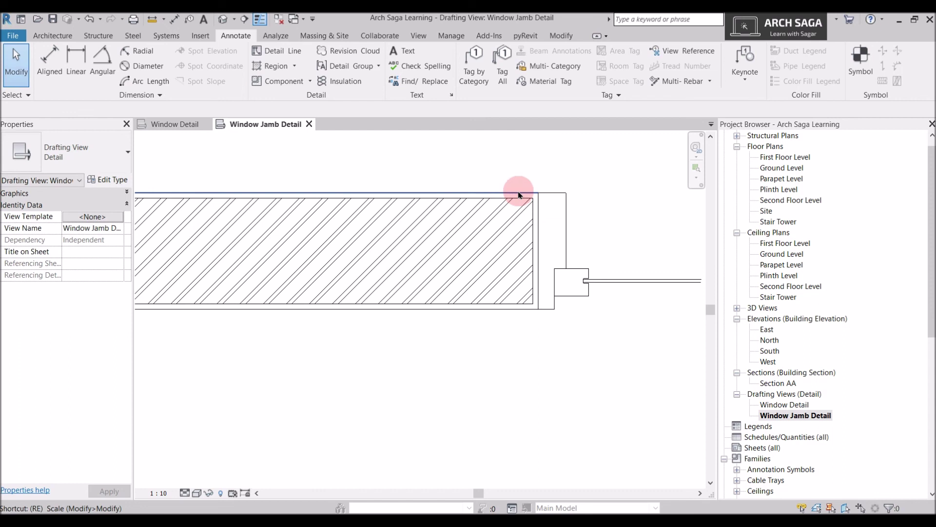
double_click(518, 194)
left_click(540, 66)
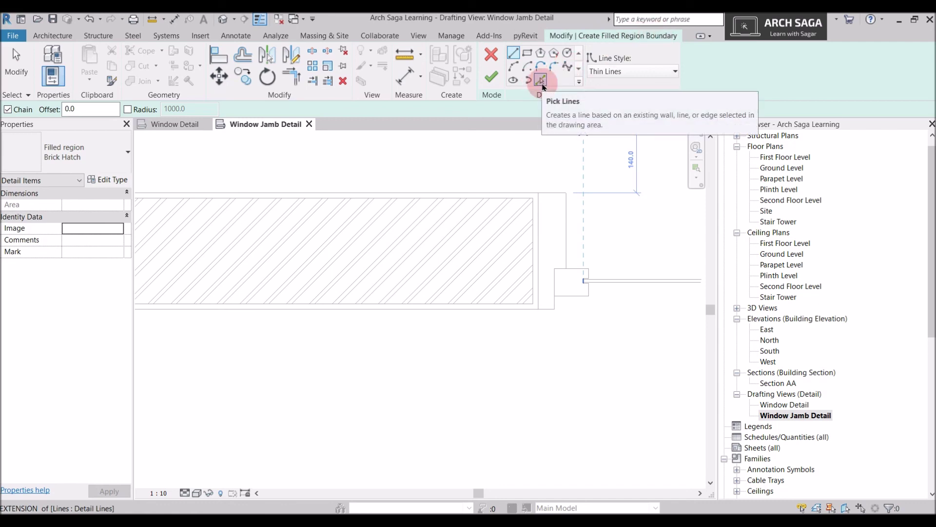
left_click(542, 83)
scroll(497, 190, "down", 1)
scroll(293, 211, "up", 1)
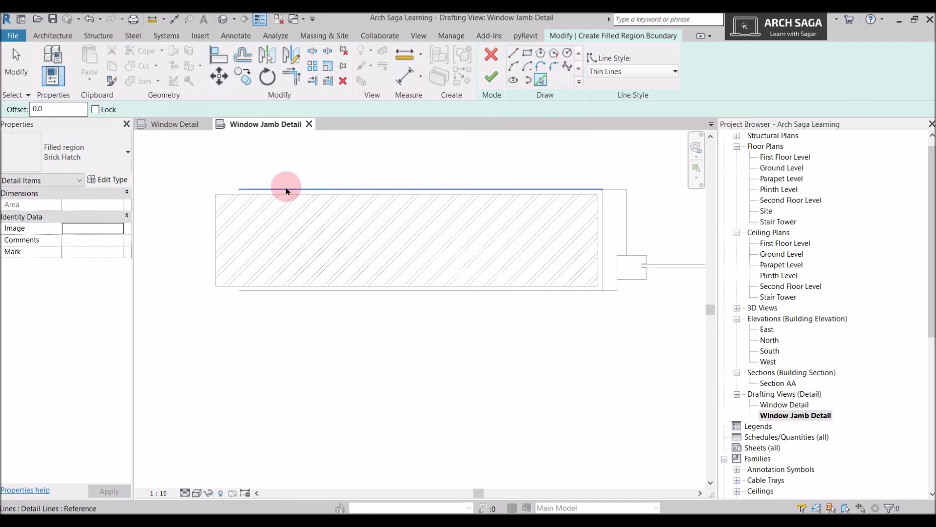
scroll(612, 198, "up", 1)
left_click(600, 210)
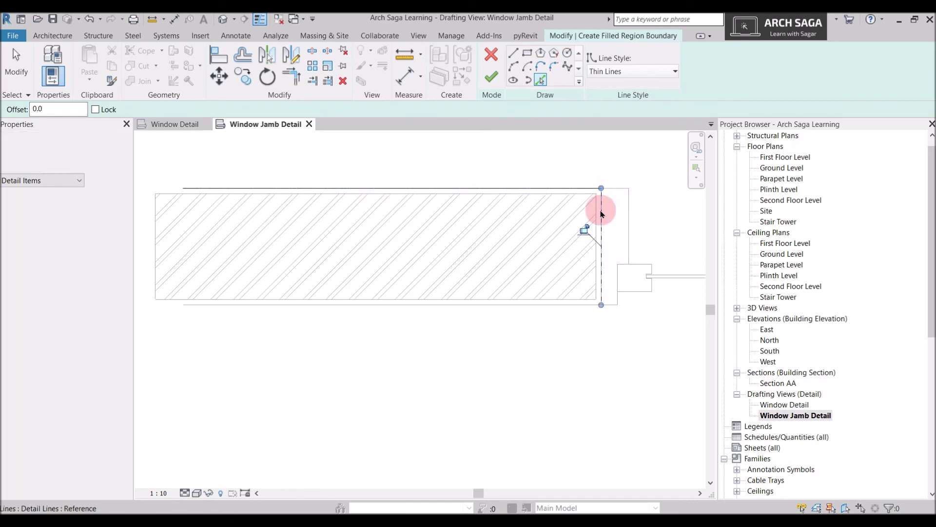
left_click(568, 307)
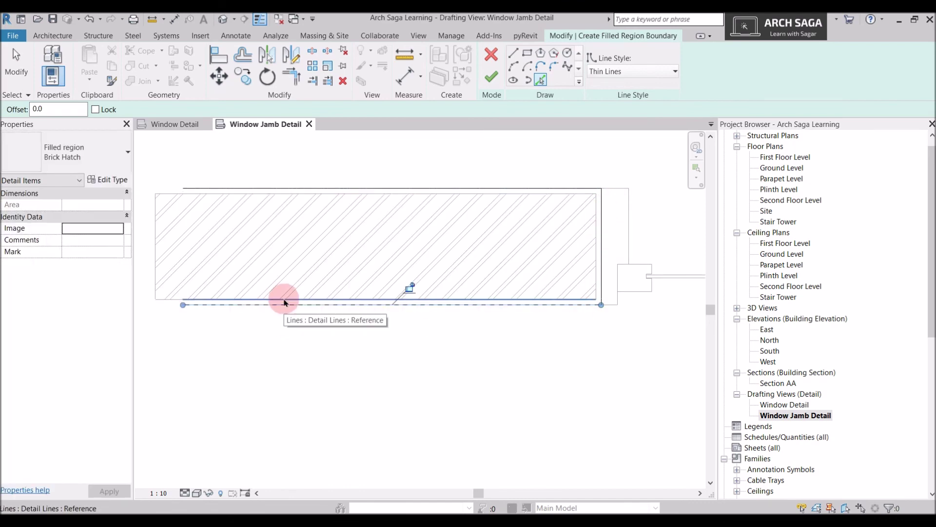
scroll(626, 269, "up", 1)
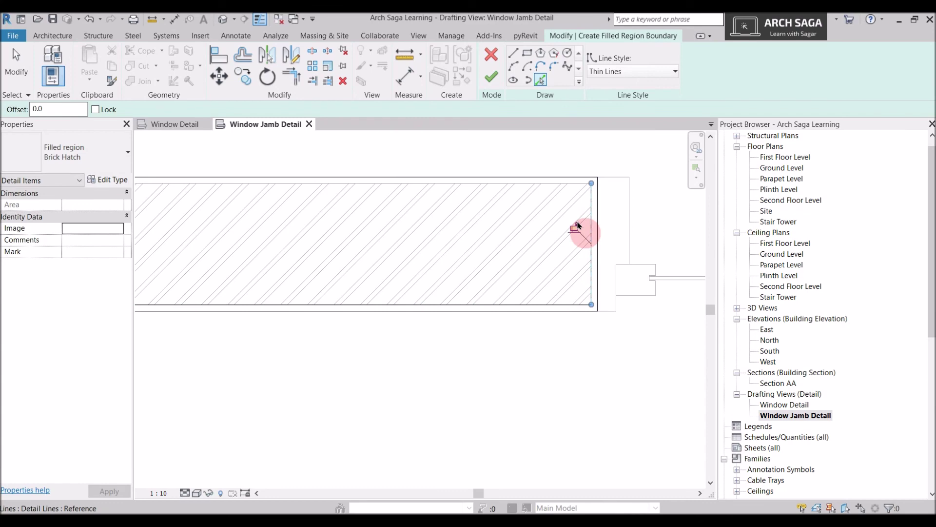
left_click(561, 188)
scroll(564, 188, "down", 1)
Close both open ends of the plaster boundary with short 12 mm vertical lines and finish the filled region.
left_click(513, 52)
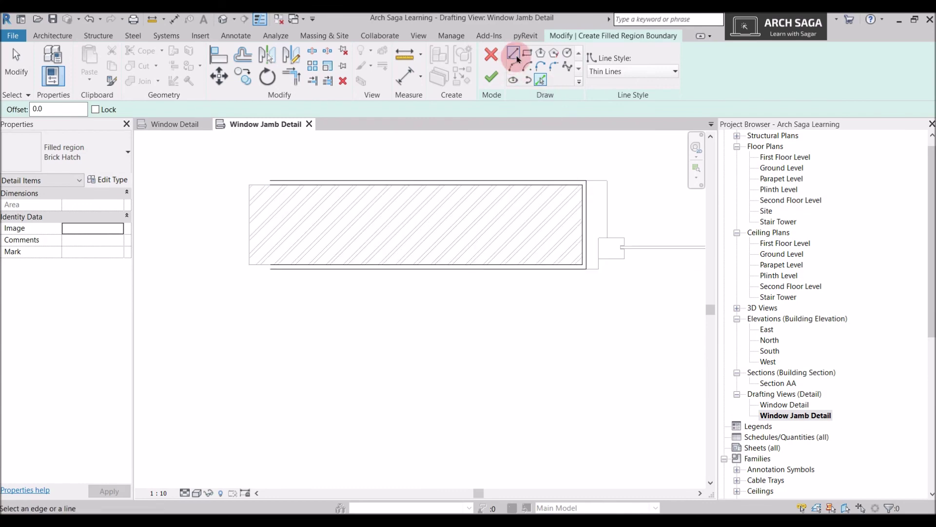
scroll(293, 186, "up", 3)
left_click(289, 178)
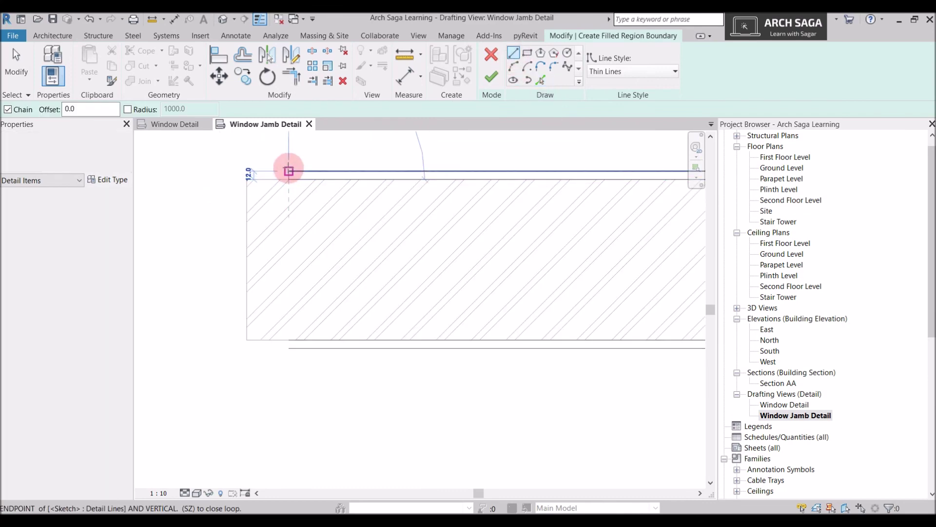
left_click(288, 172)
scroll(292, 337, "up", 1)
left_click(289, 340)
left_click(289, 350)
scroll(294, 339, "down", 3)
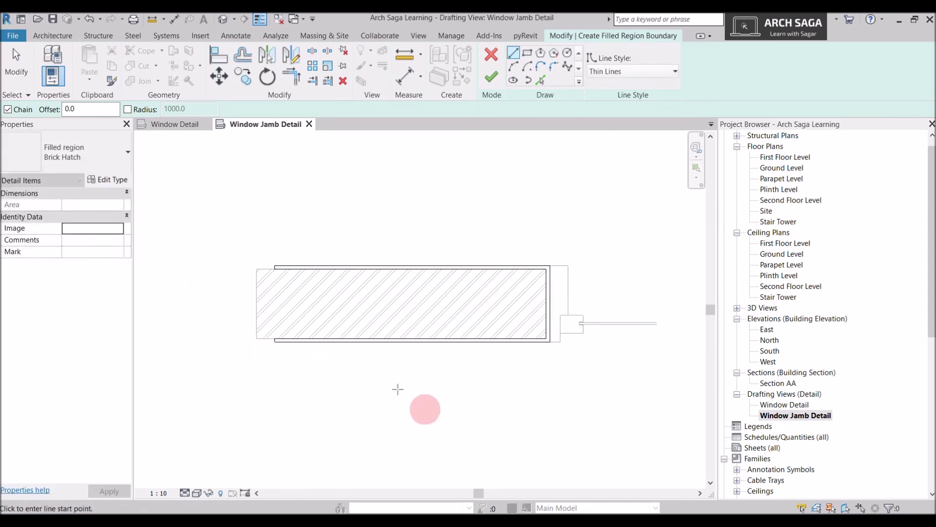
left_click(494, 78)
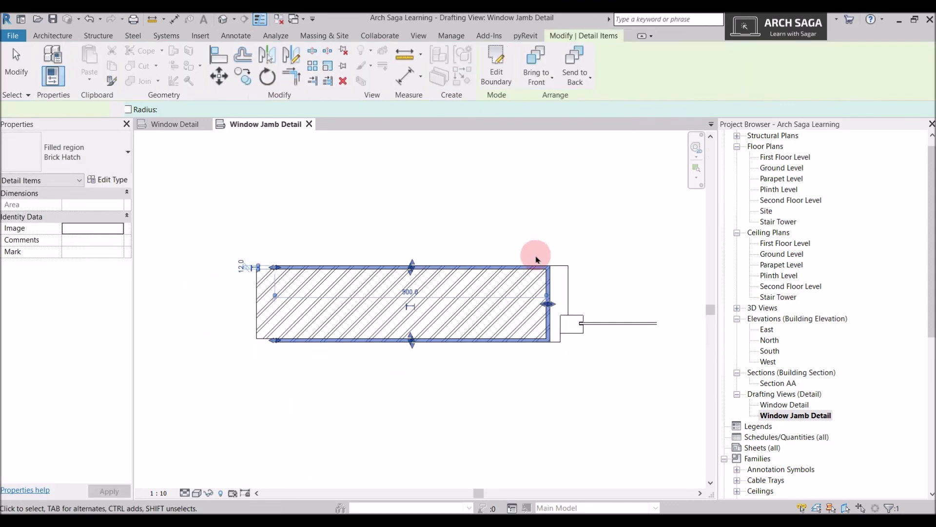
Change the thin filled region around the brick wall to the plaster type.
scroll(544, 278, "up", 2)
left_click(558, 253)
left_click(561, 259)
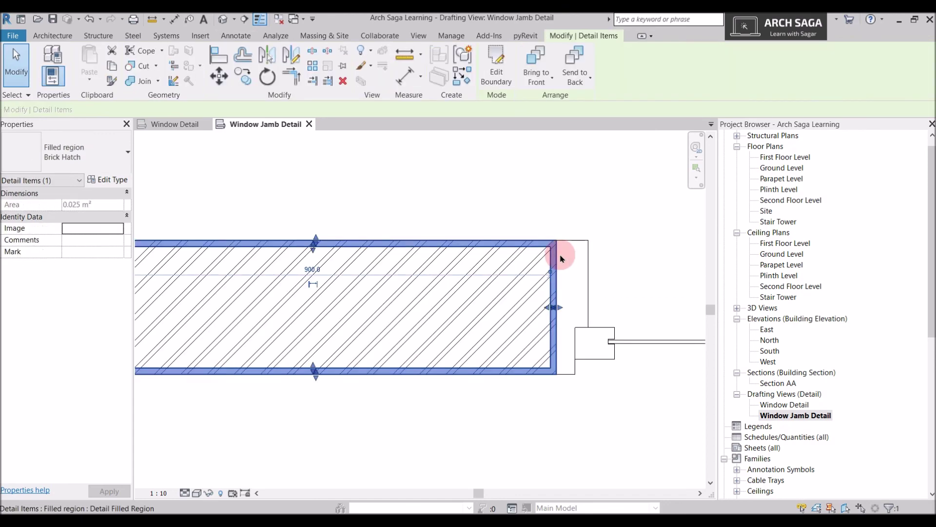
left_click(86, 157)
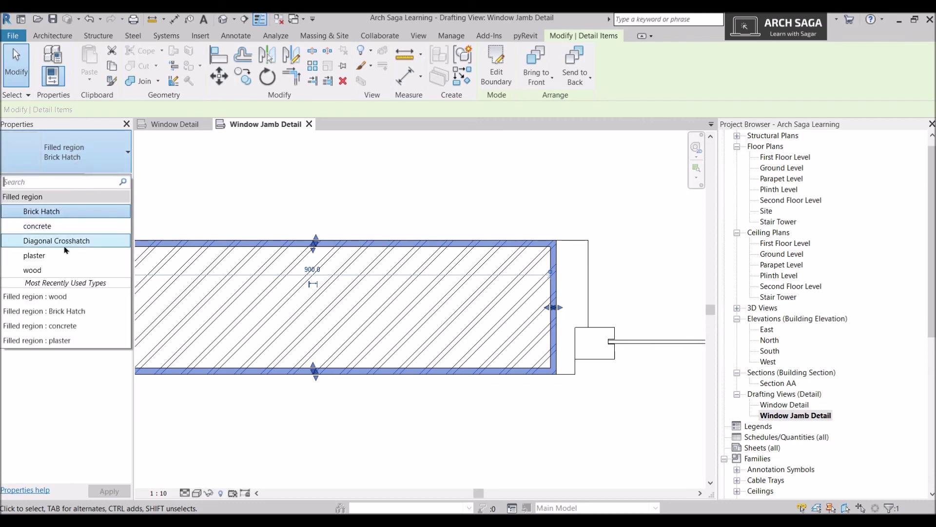
left_click(60, 260)
left_click(596, 203)
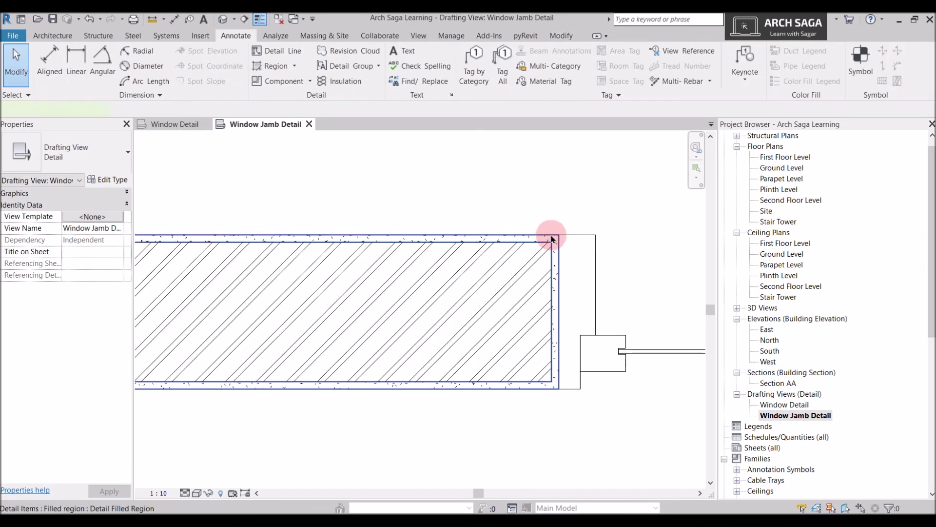
left_click(552, 238)
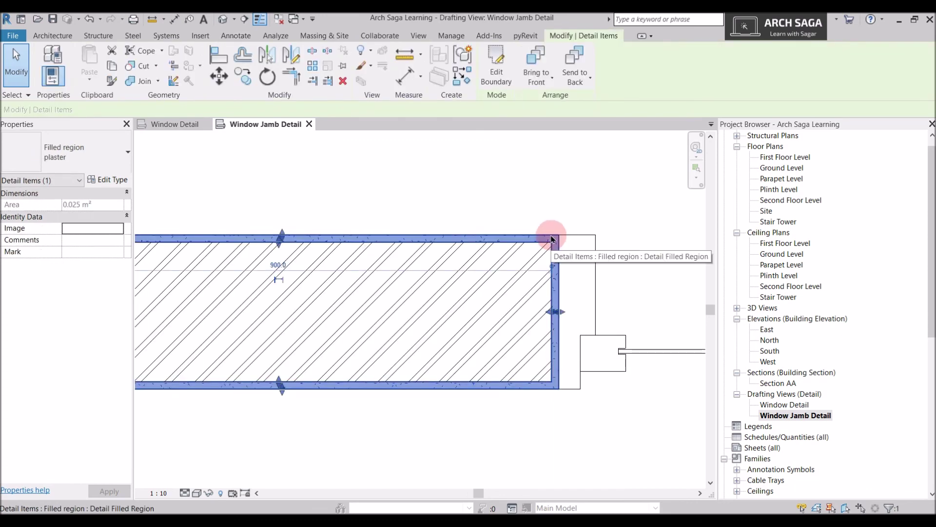
left_click(553, 182)
scroll(541, 234, "down", 3)
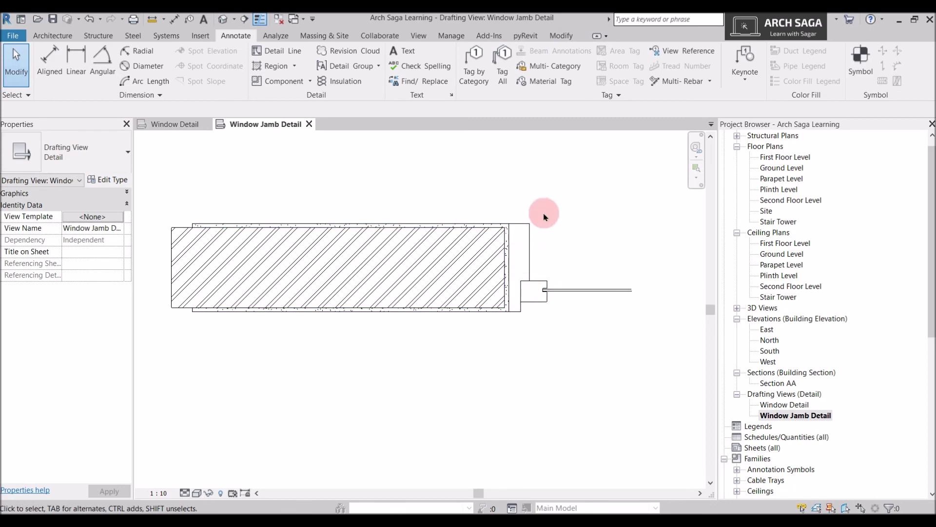
Create a filled region boundary by picking the jamb outline between the plaster and the notched frame, and trim its corners closed.
middle_click_drag(565, 337, 525, 341)
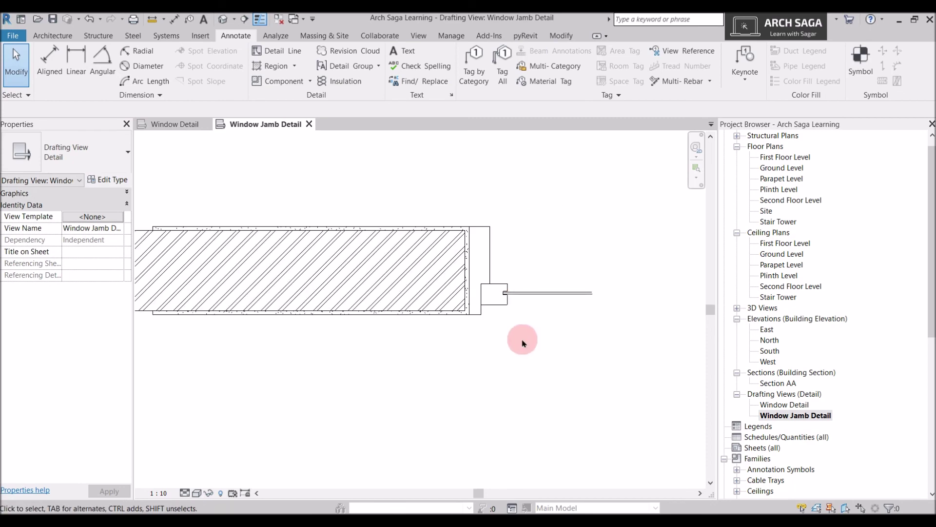
key("r")
key("g")
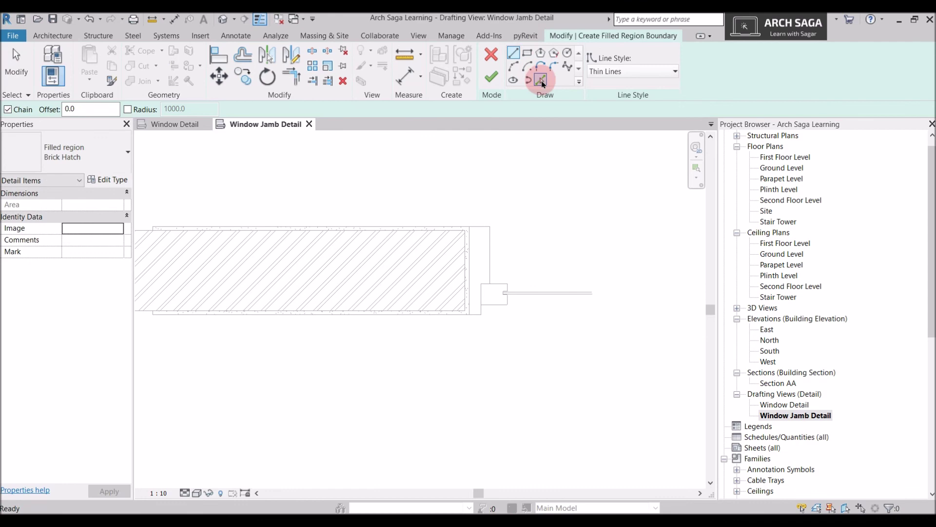
left_click(540, 80)
scroll(478, 234, "up", 2)
left_click(477, 234)
left_click(487, 303)
left_click(470, 365)
left_click(454, 313)
scroll(462, 289, "down", 1)
scroll(497, 315, "up", 2)
scroll(472, 295, "up", 1)
key("t")
key("r")
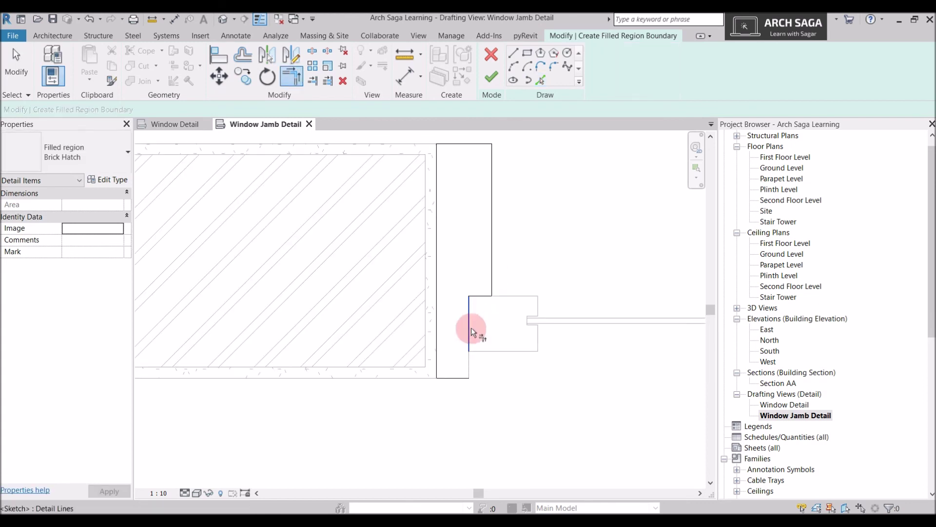
scroll(496, 328, "down", 2)
key("Escape")
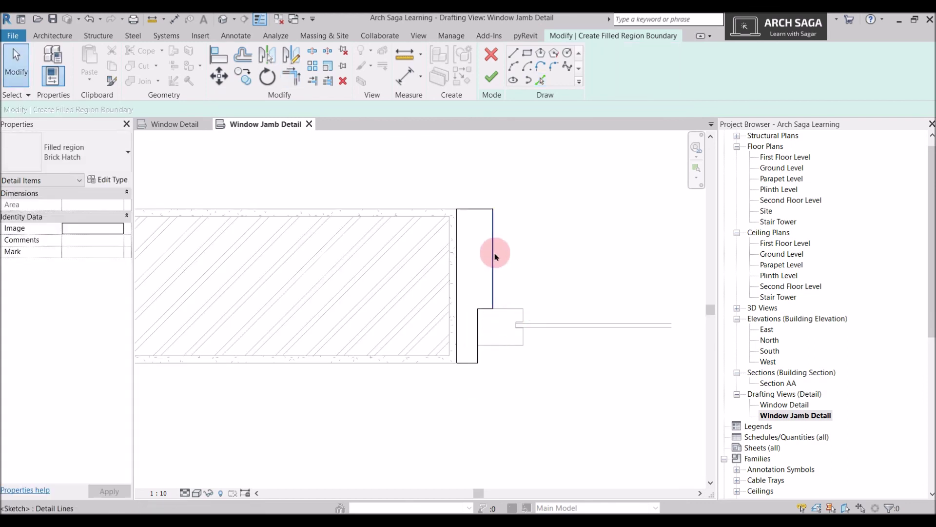
Set the jamb's filled region to the wood type and finish the sketch.
left_click(80, 155)
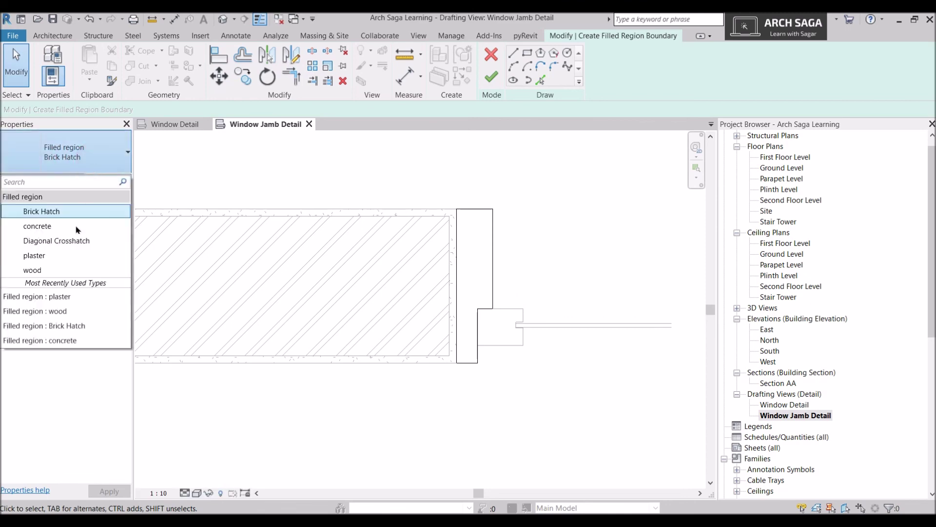
left_click(46, 269)
left_click(491, 76)
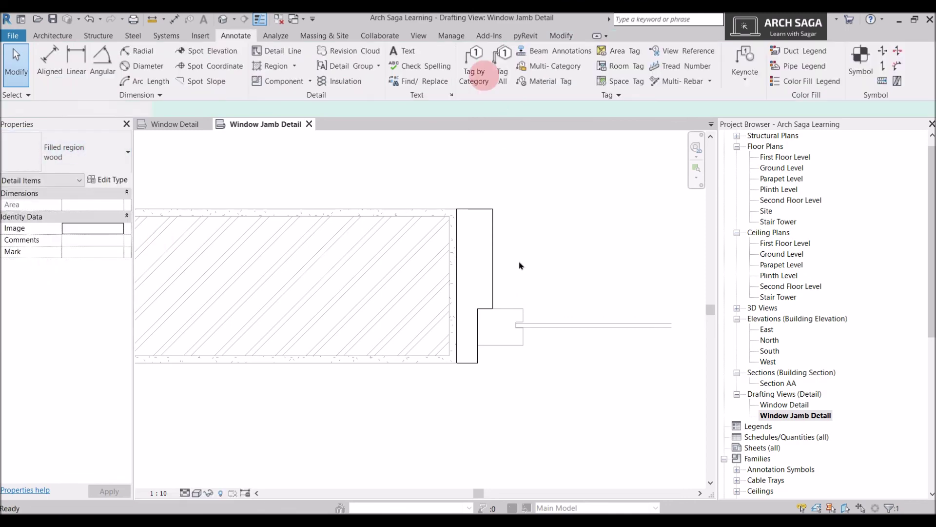
key("Escape")
scroll(559, 324, "down", 1)
middle_click_drag(558, 324, 450, 325)
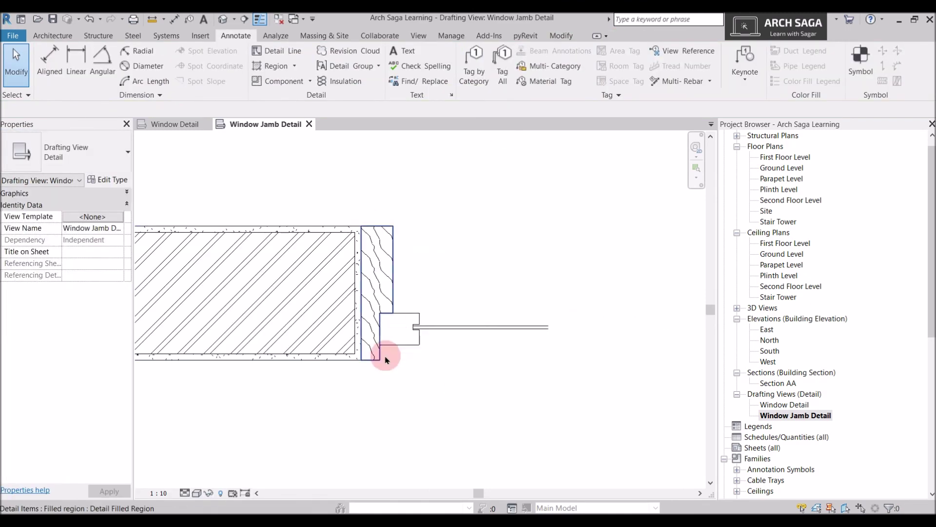
Create a wood filled region by picking the outline of the small window frame, including the glass notch.
key("c")
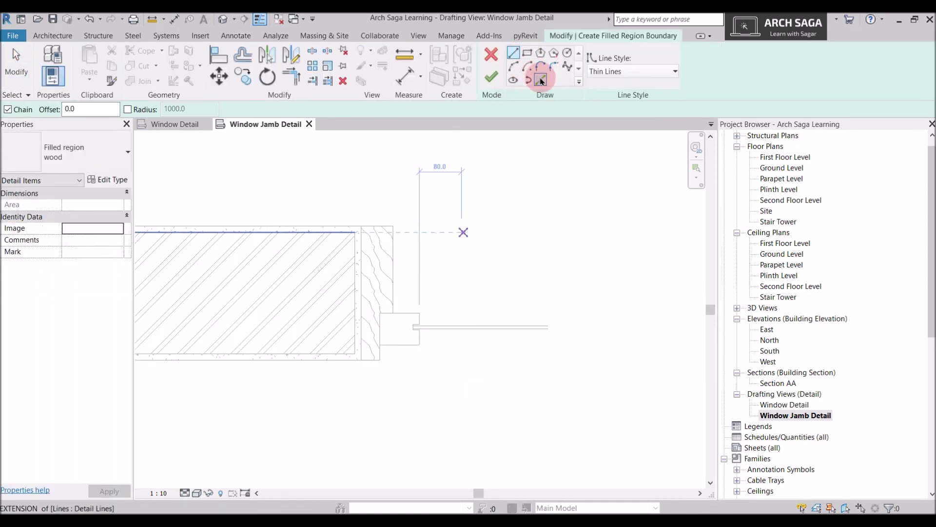
left_click(540, 81)
scroll(412, 326, "up", 5)
scroll(434, 357, "up", 2)
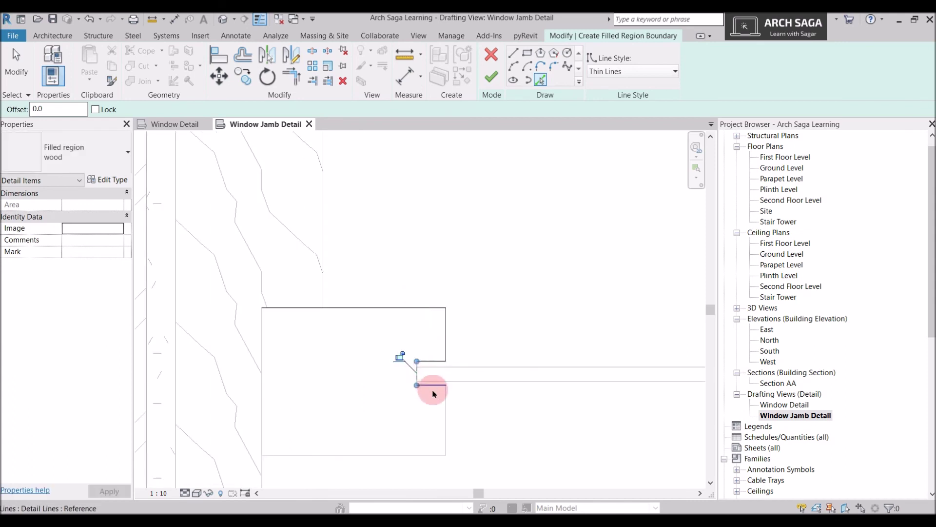
scroll(442, 408, "down", 2)
scroll(324, 359, "down", 1)
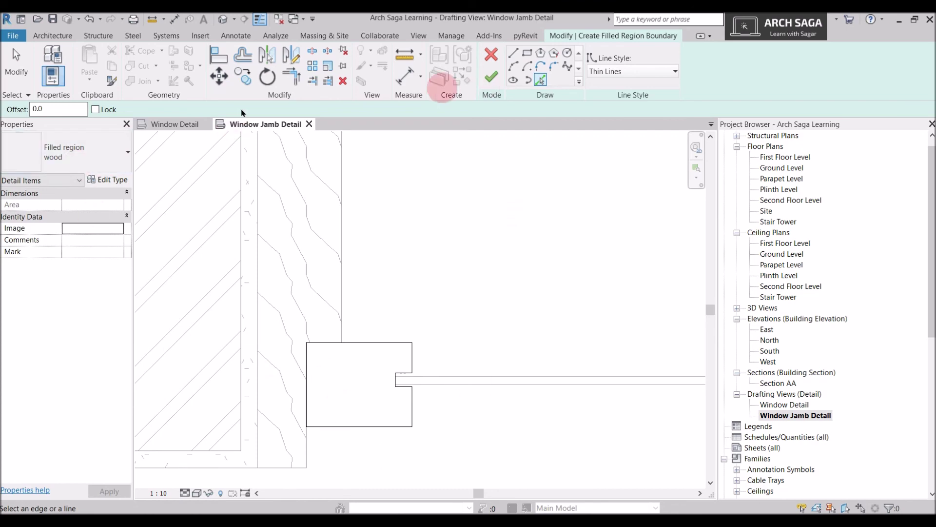
left_click(490, 76)
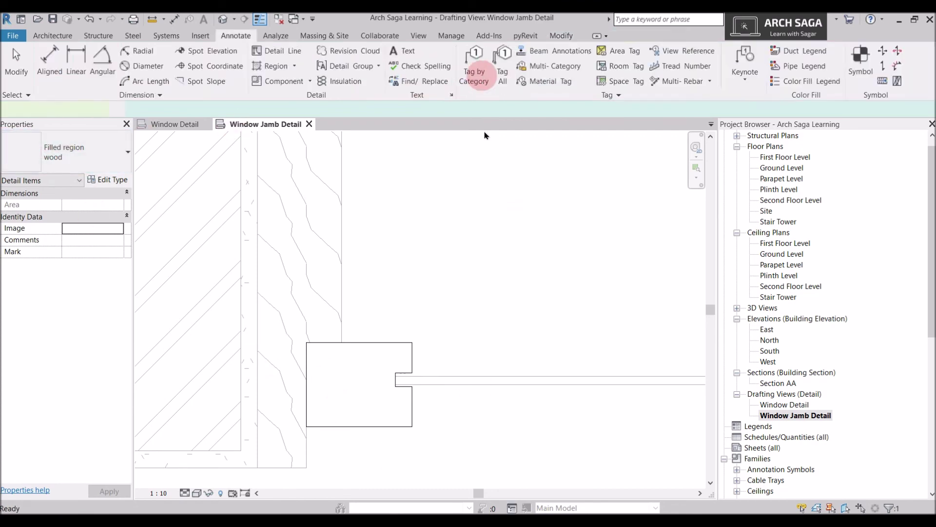
scroll(477, 310, "down", 2)
left_click(478, 310)
scroll(501, 346, "down", 3)
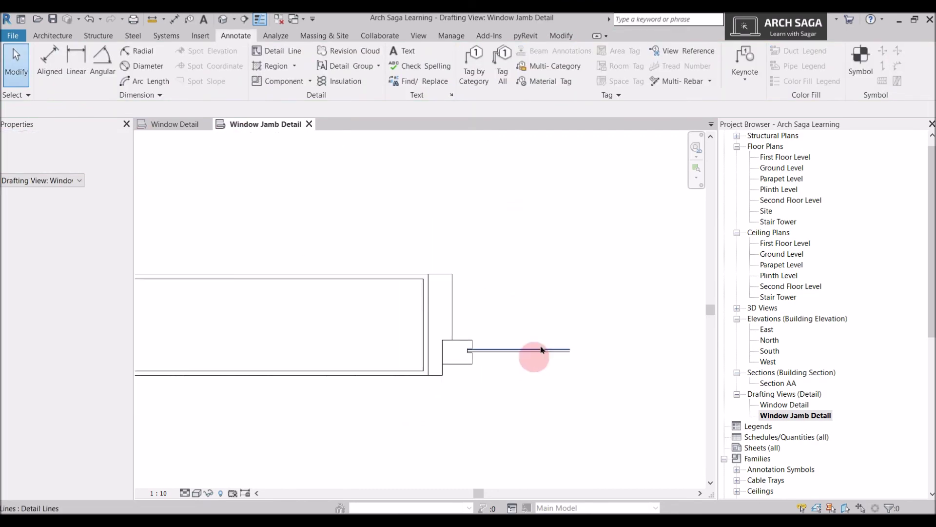
scroll(541, 349, "down", 1)
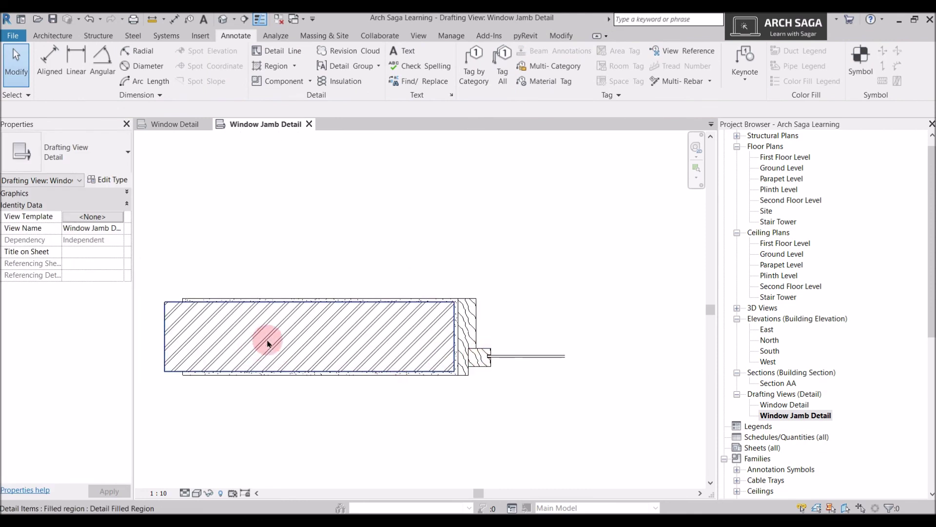
scroll(250, 345, "down", 1)
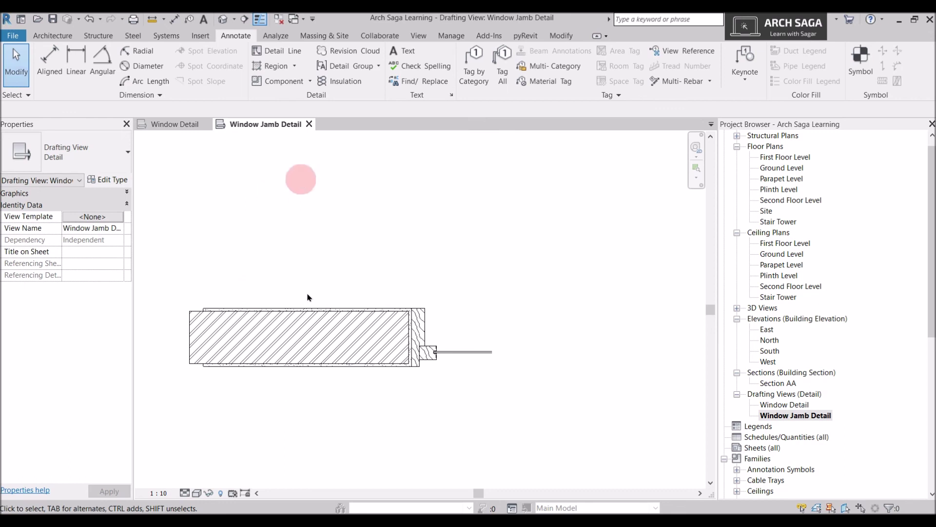
Examine the break lines at the wall and glass ends in the Window Detail view, and return to Window Jamb Detail.
left_click(175, 124)
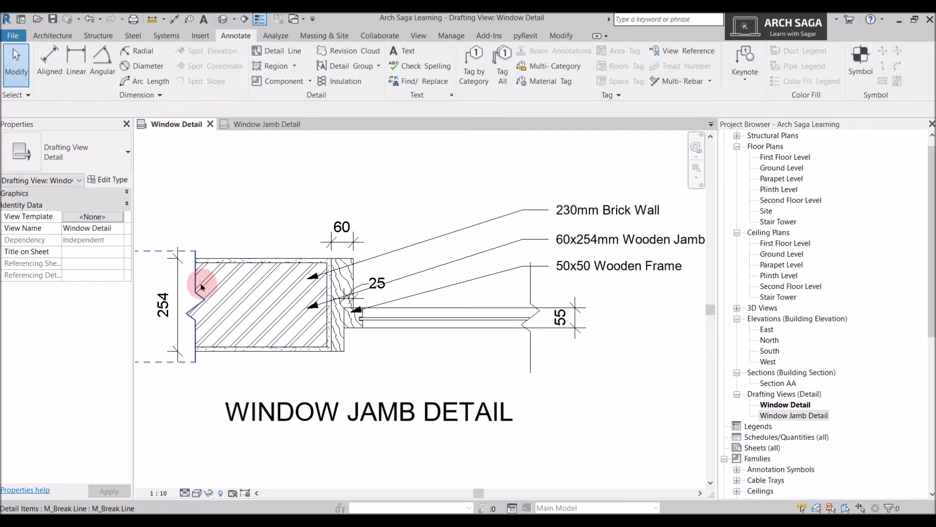
left_click(530, 291)
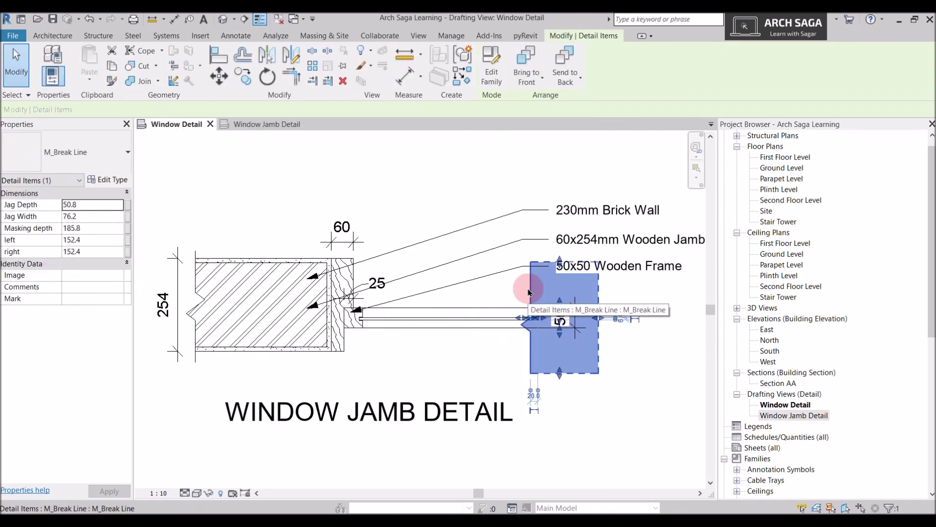
scroll(530, 291, "down", 1)
left_click(239, 283)
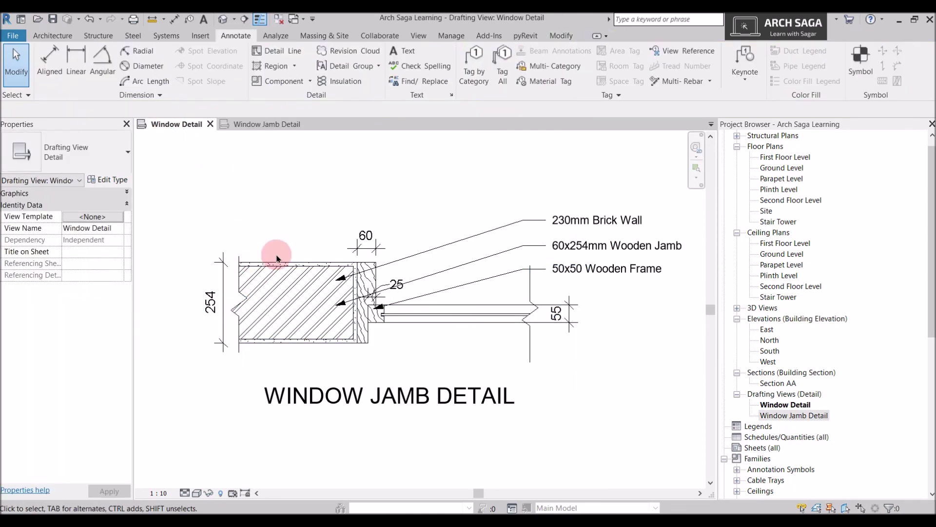
left_click(259, 126)
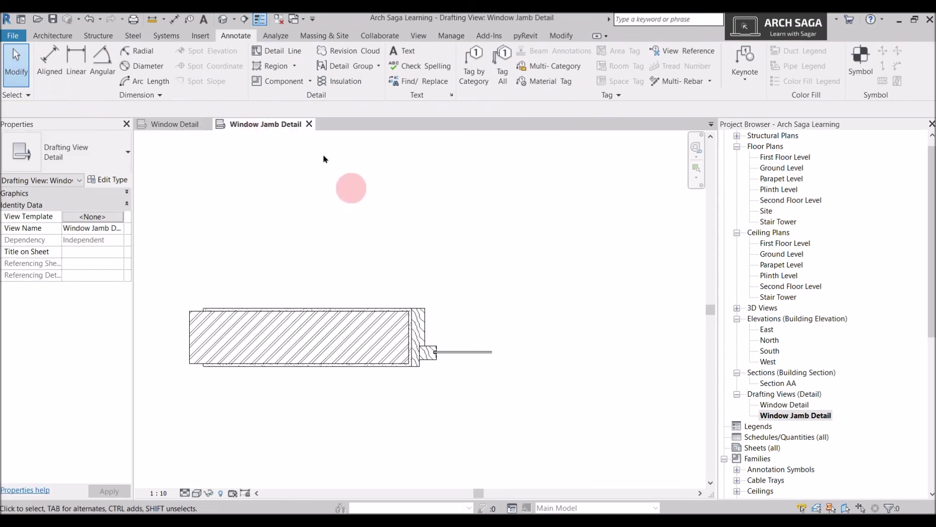
Start placing a detail component using the M_Break Line type.
left_click(311, 82)
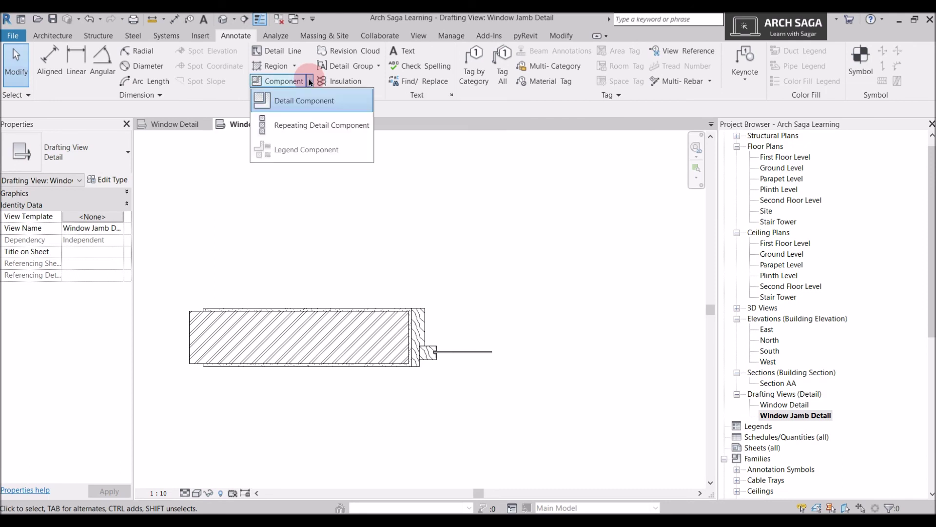
left_click(281, 103)
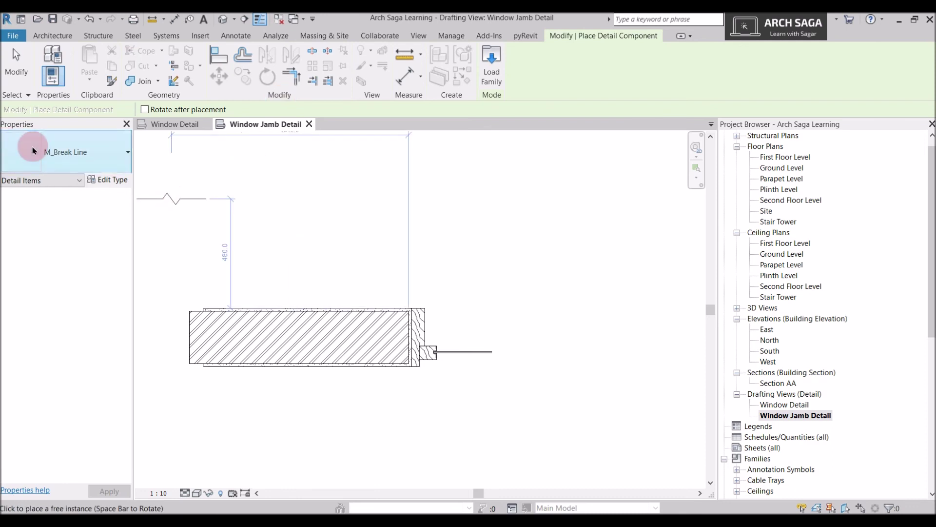
left_click(51, 141)
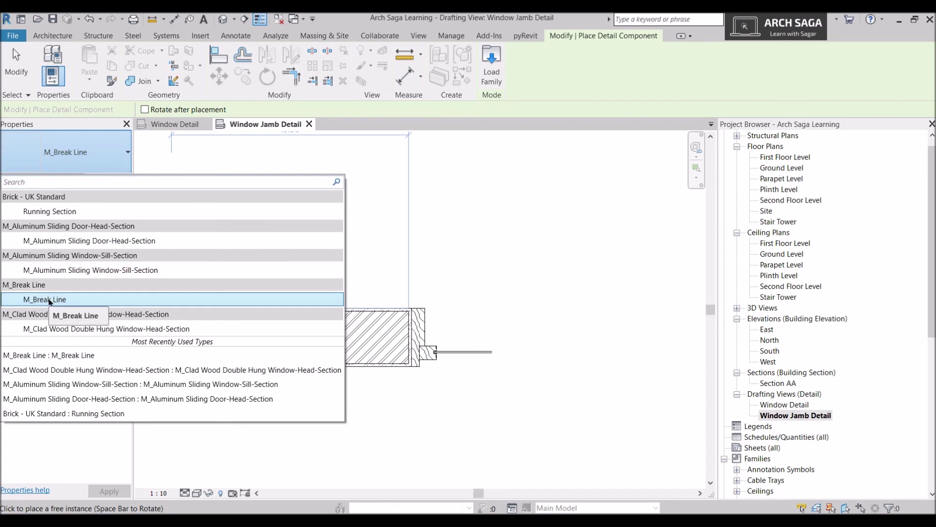
left_click(49, 299)
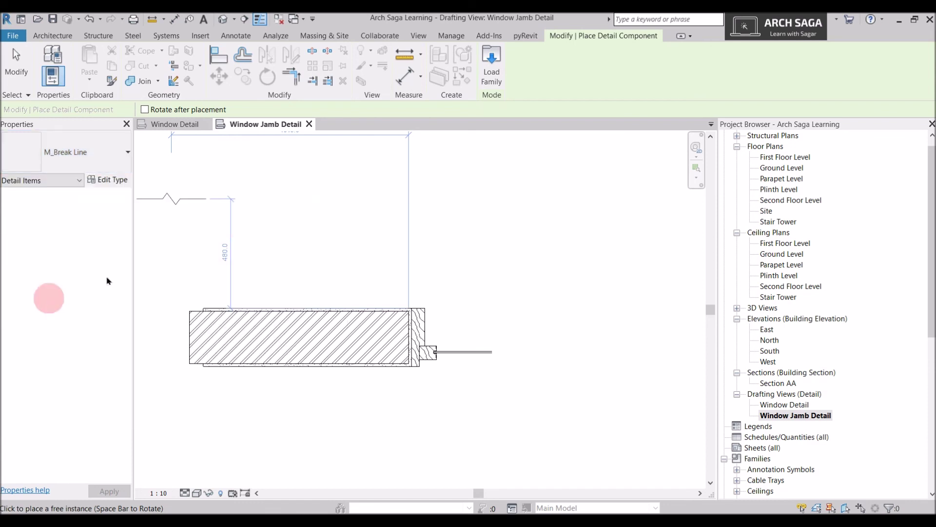
Try to load the M_Break Line family from the Div 01-General folder of US Metric Detail Items, and leave component placement.
left_click(493, 78)
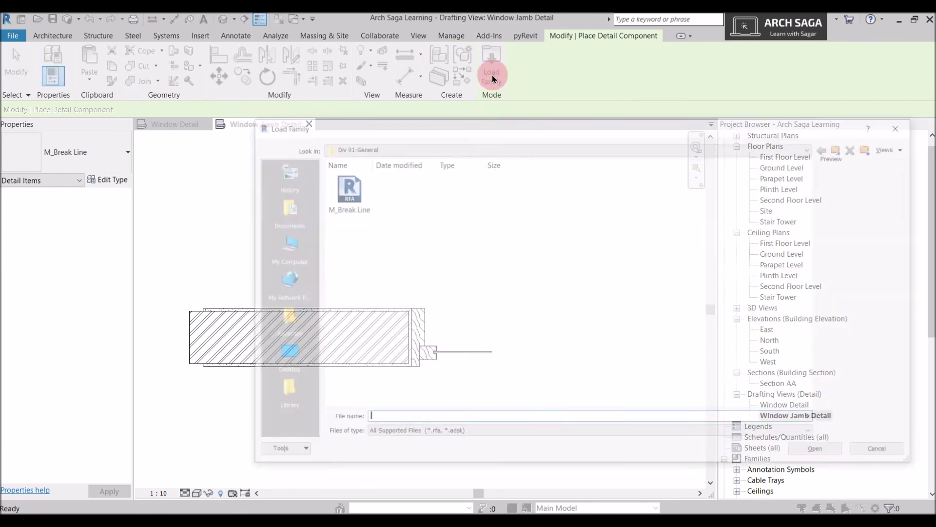
left_click(845, 150)
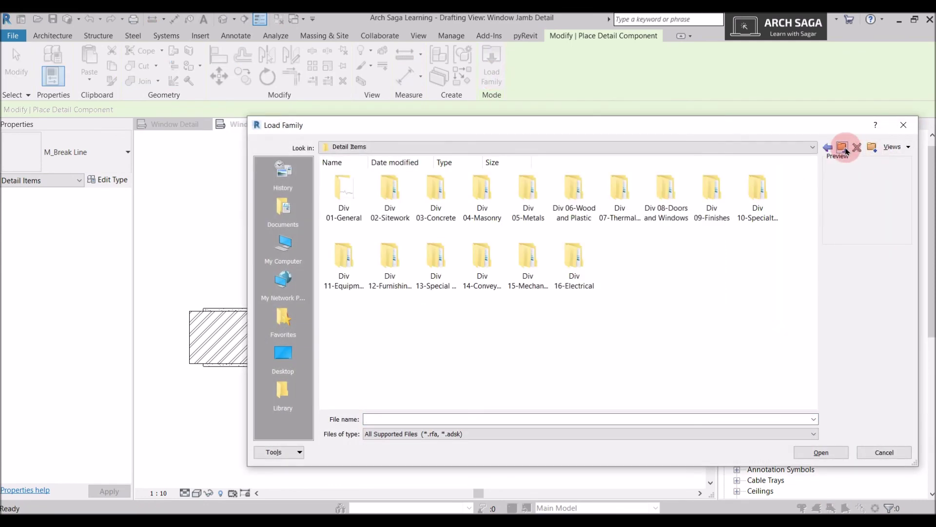
left_click(845, 150)
left_click(698, 253)
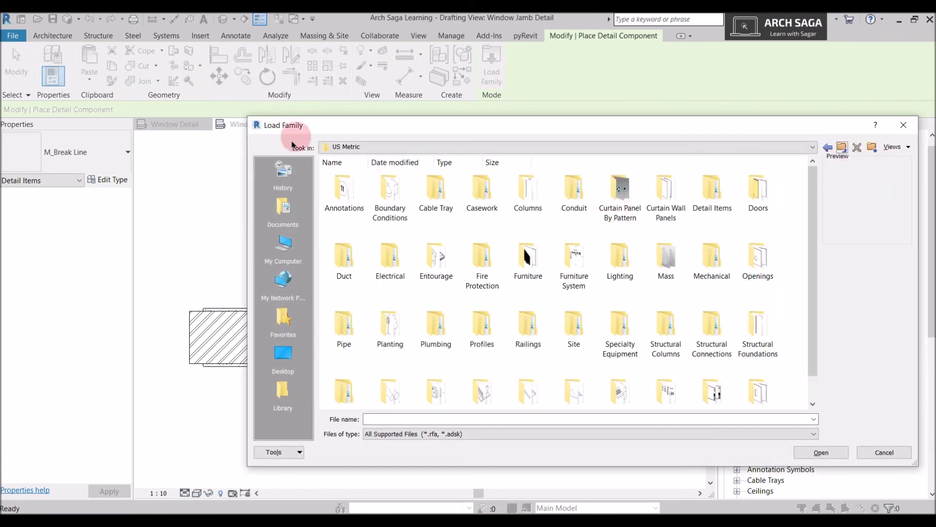
left_click(549, 318)
left_click(562, 281)
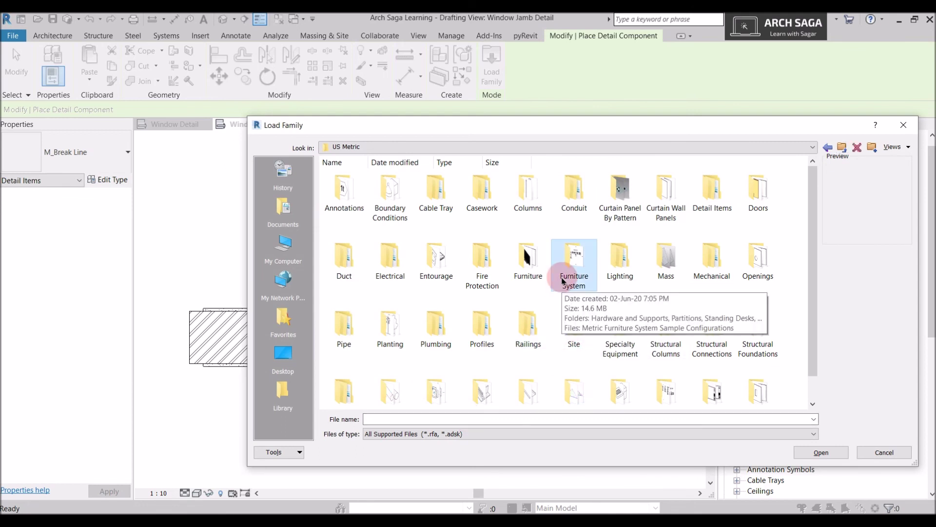
key("d")
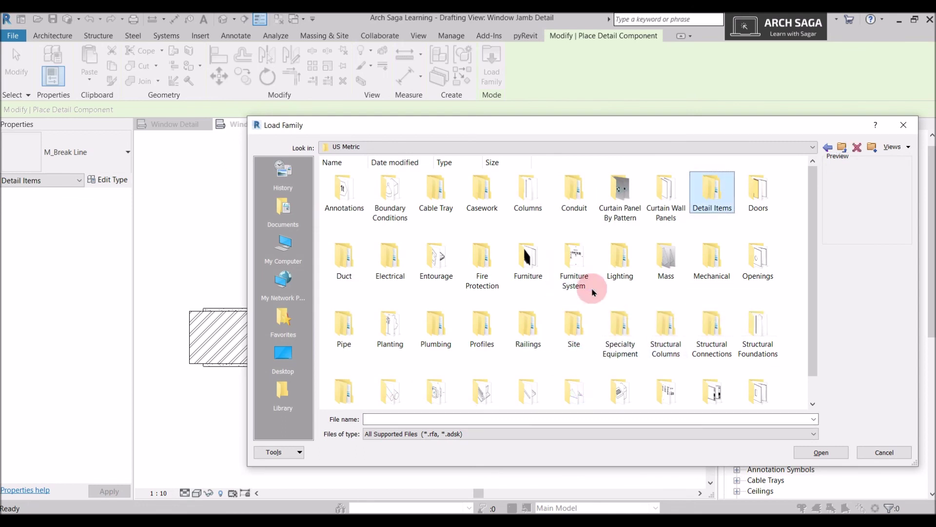
double_click(719, 209)
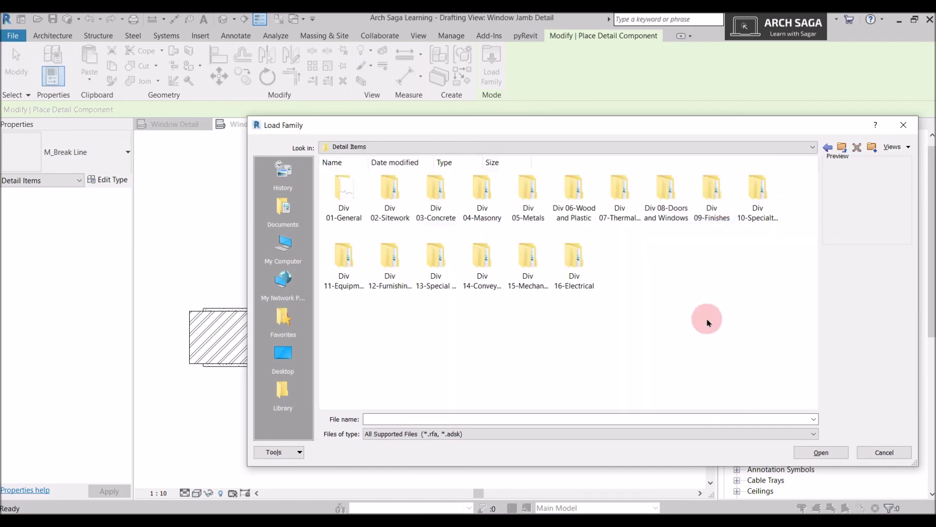
double_click(347, 205)
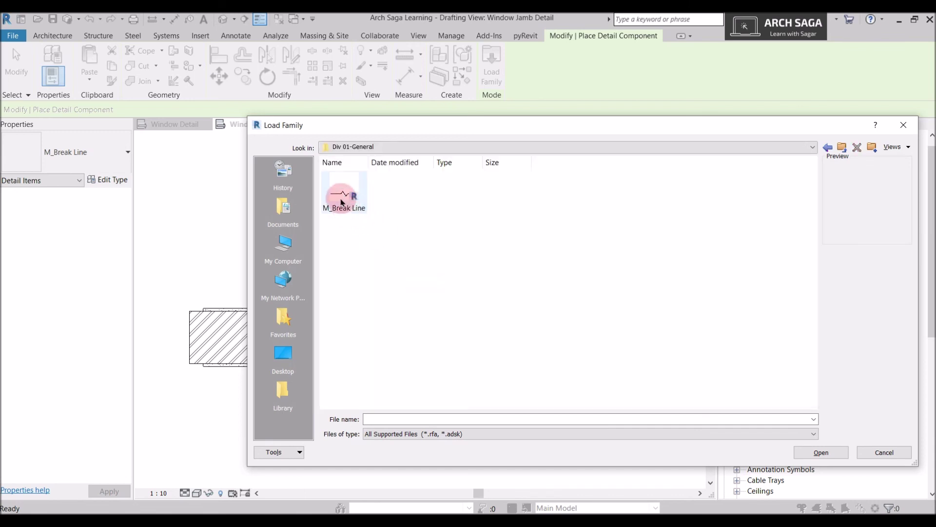
left_click(343, 202)
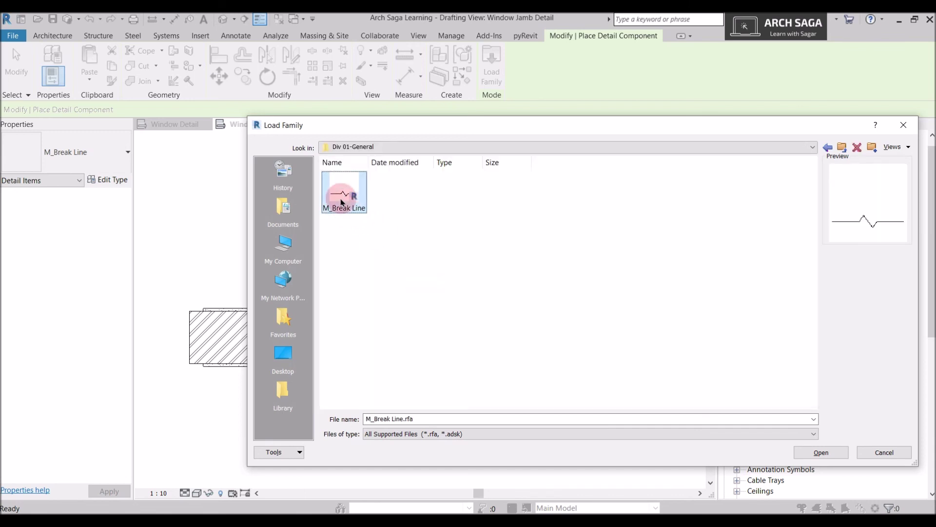
left_click(821, 452)
left_click(485, 349)
key("Escape")
key("Escape")
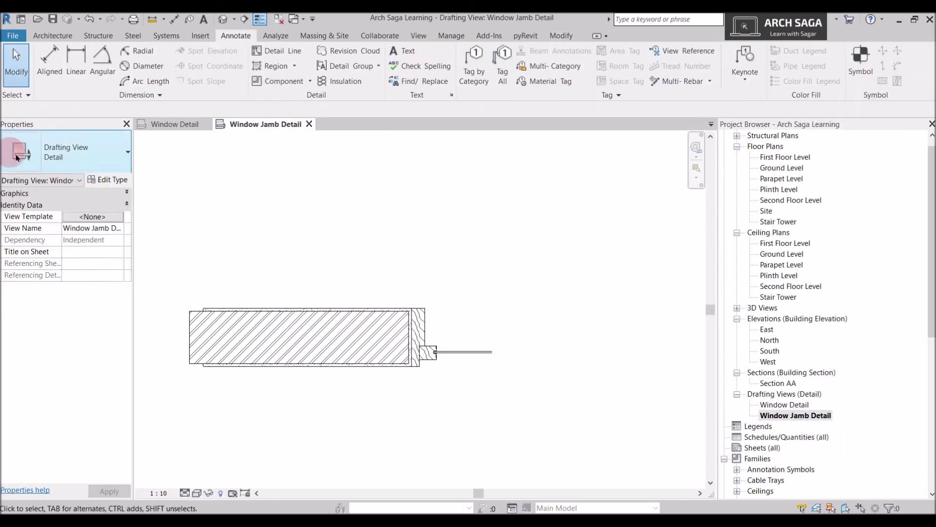
Place an M_Break Line detail component, rotated to vertical, across the cut end of the brick wall.
left_click(289, 81)
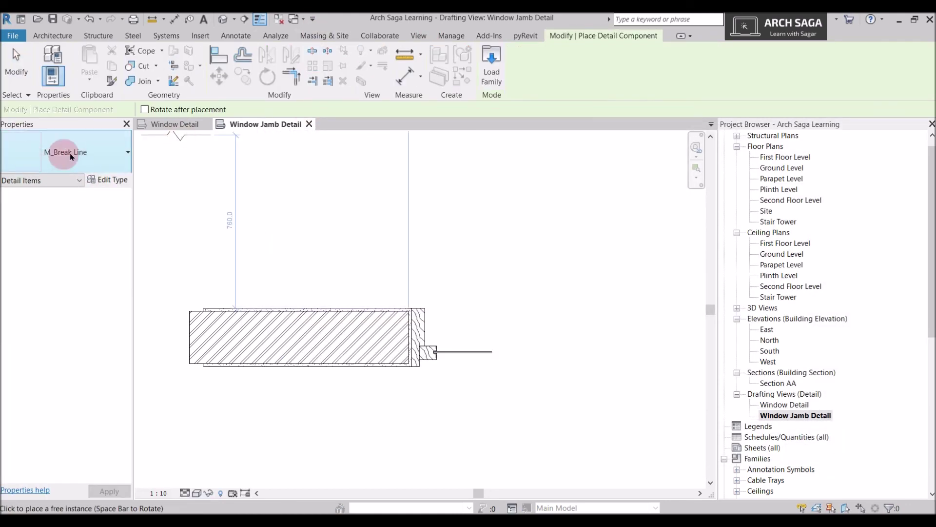
left_click(57, 159)
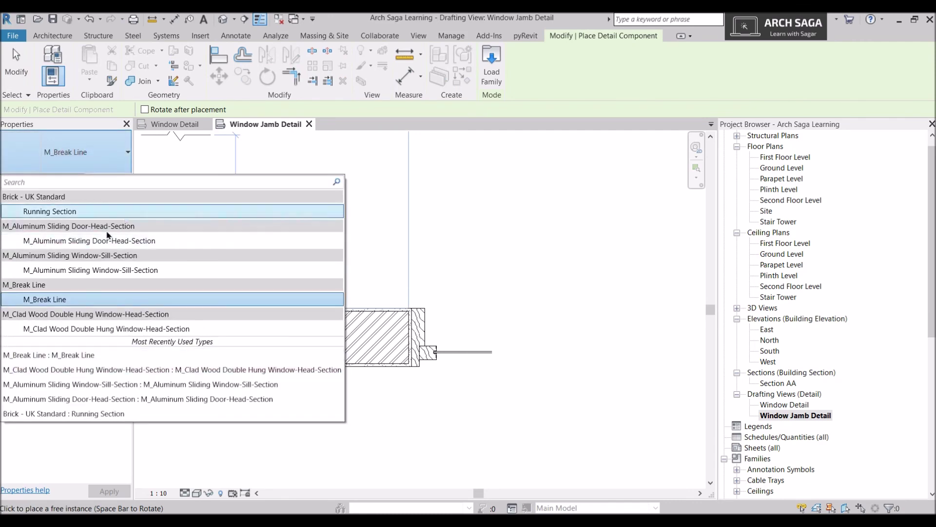
left_click(49, 299)
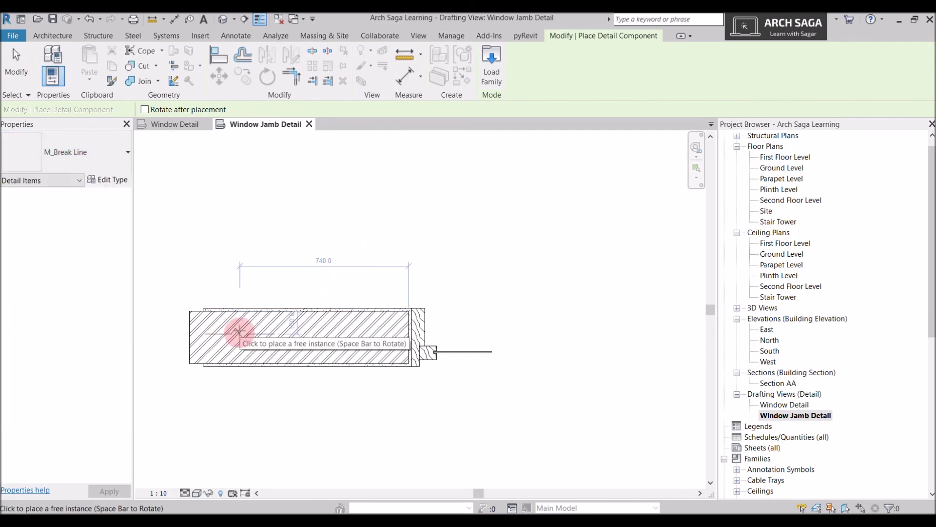
left_click(325, 323)
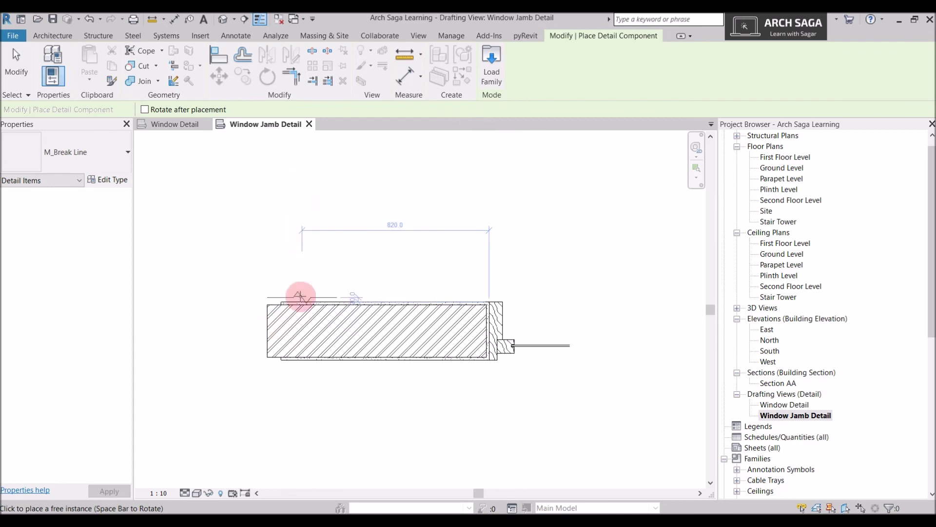
scroll(293, 341, "up", 2)
key("space")
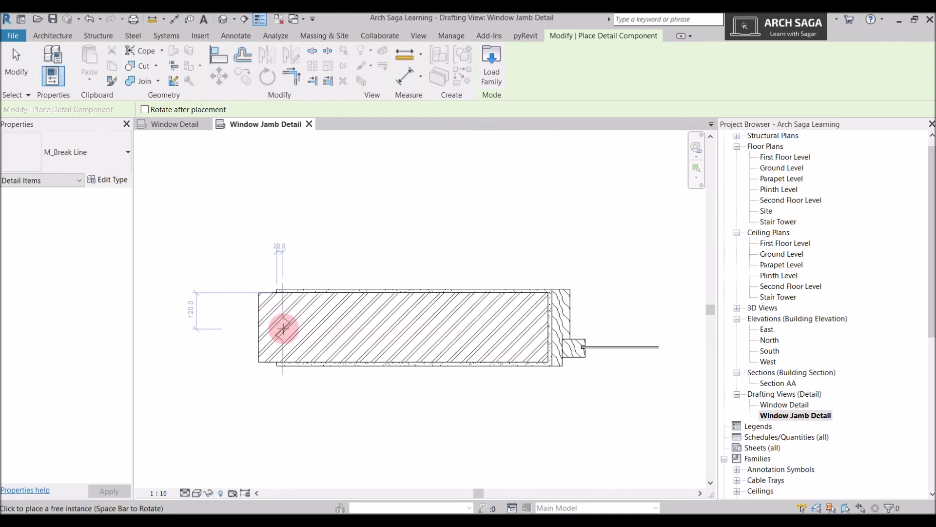
left_click(283, 328)
key("Escape")
key("Escape")
scroll(282, 383, "down", 2)
Place another vertical M_Break Line detail component across the free end of the glass.
left_click(535, 329)
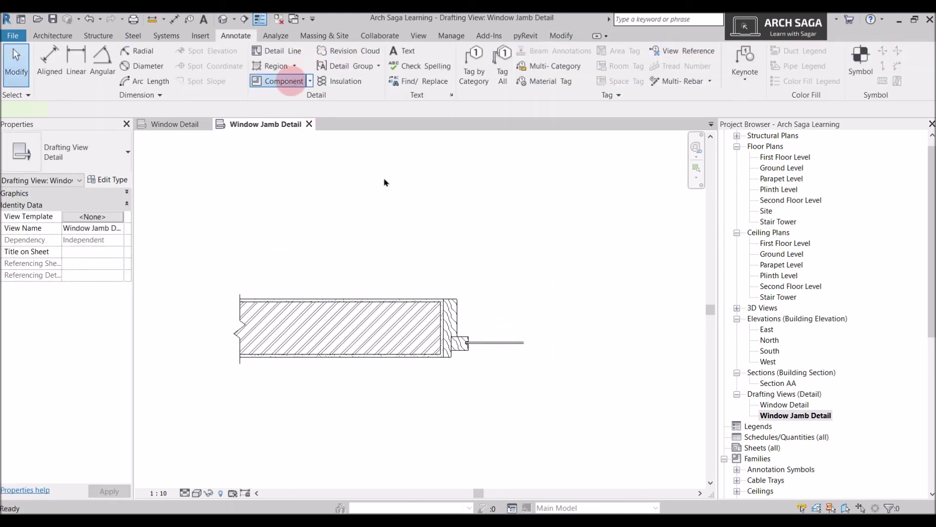
scroll(522, 341, "up", 2)
left_click(521, 323)
key("Escape")
key("Escape")
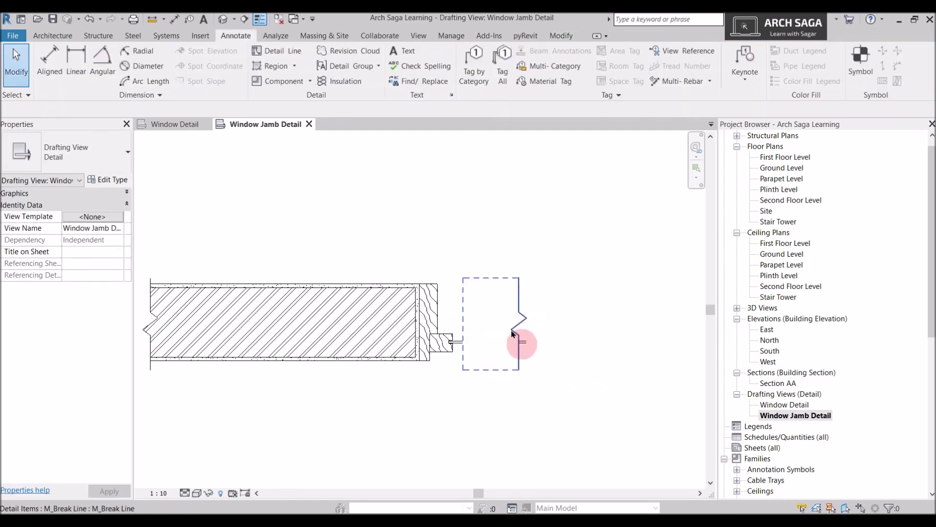
Rotate the glass break line by 180 degrees so its masking area faces away from the window frame.
left_click(514, 291)
key("space")
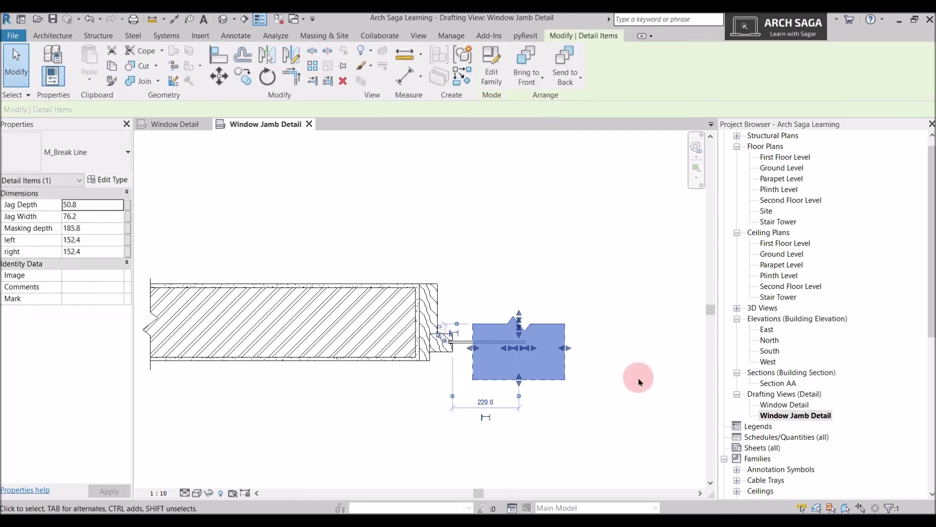
key("space")
key("Escape")
scroll(519, 323, "down", 1)
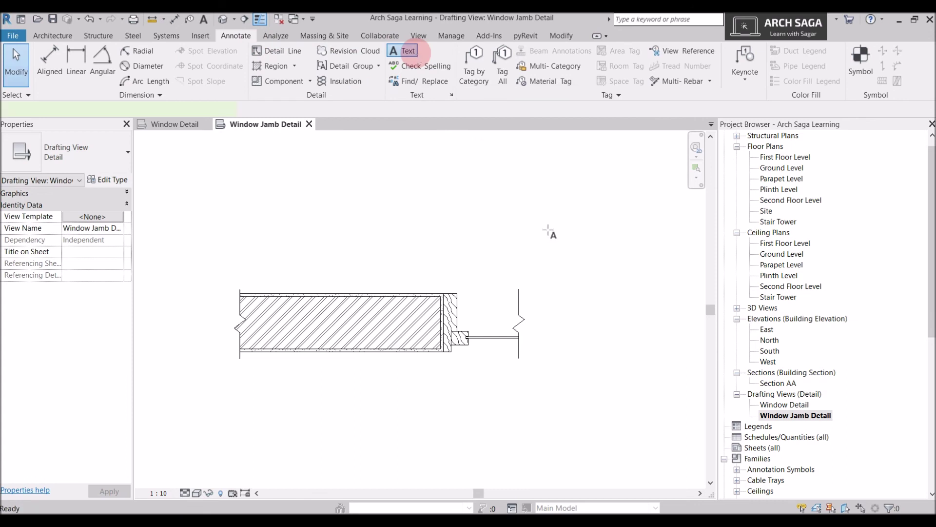
Start the Text tool and examine the type properties of the 2.5mm Arial type, closing them without changes.
middle_click_drag(563, 278, 483, 267)
left_click(55, 156)
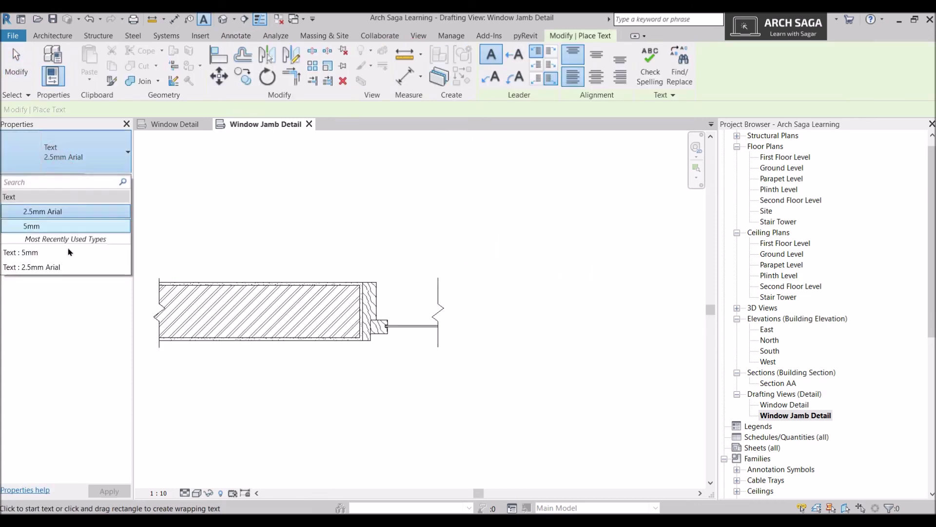
left_click(81, 179)
left_click(120, 171)
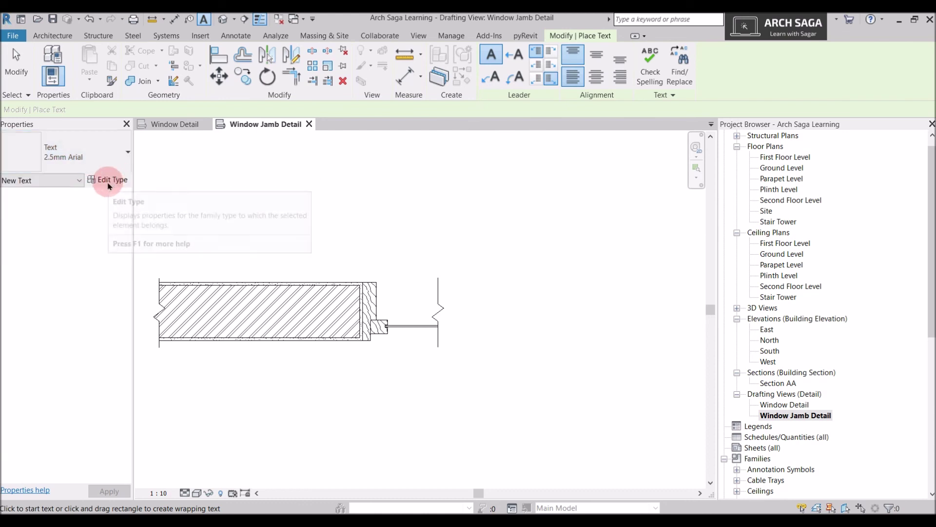
left_click(109, 182)
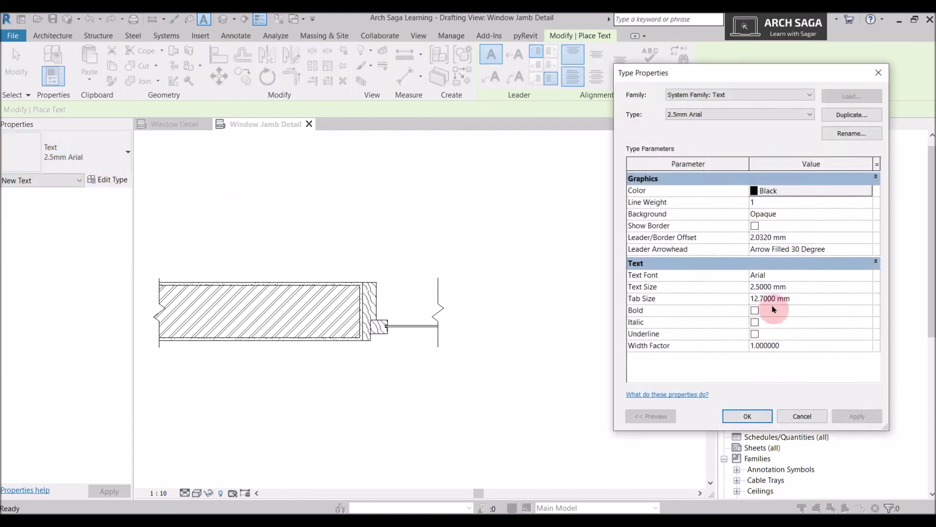
left_click(732, 117)
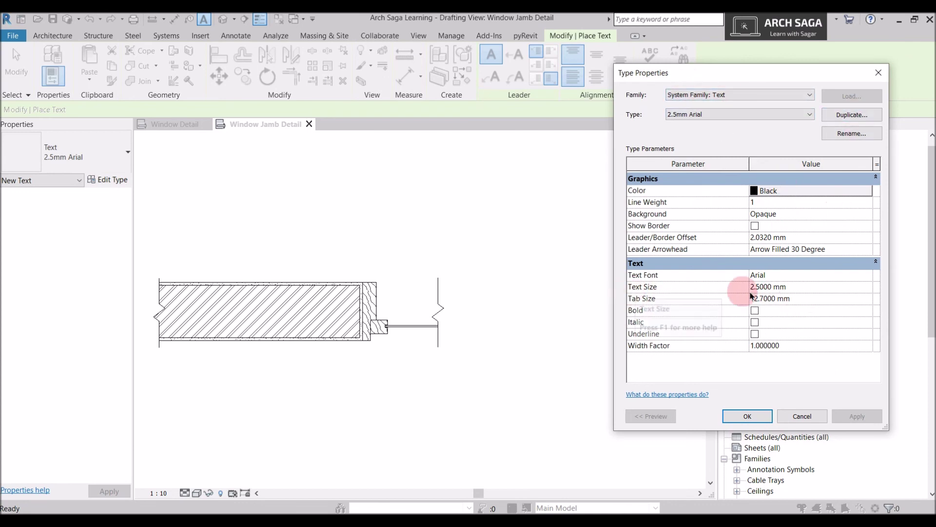
left_click(802, 416)
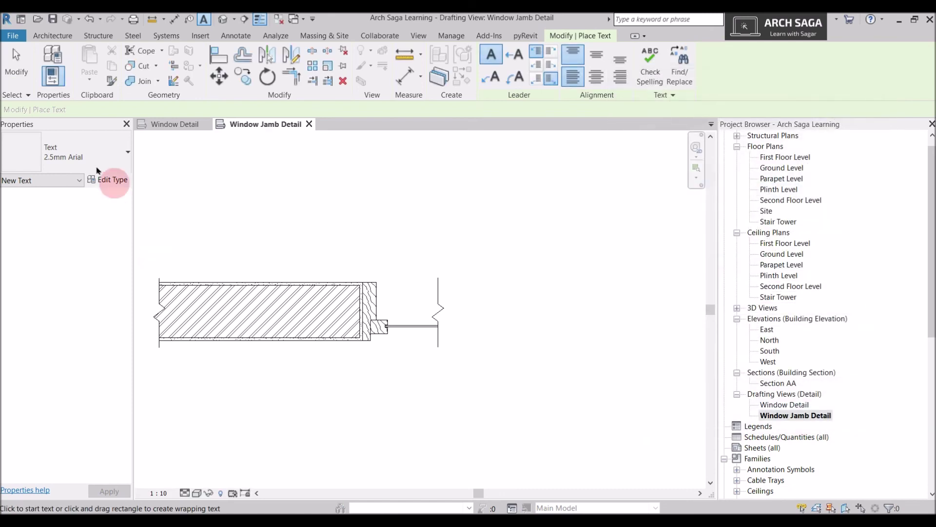
Add the text note "230mm Brick wall" above the glass break line in 2.5mm Arial.
left_click(460, 234)
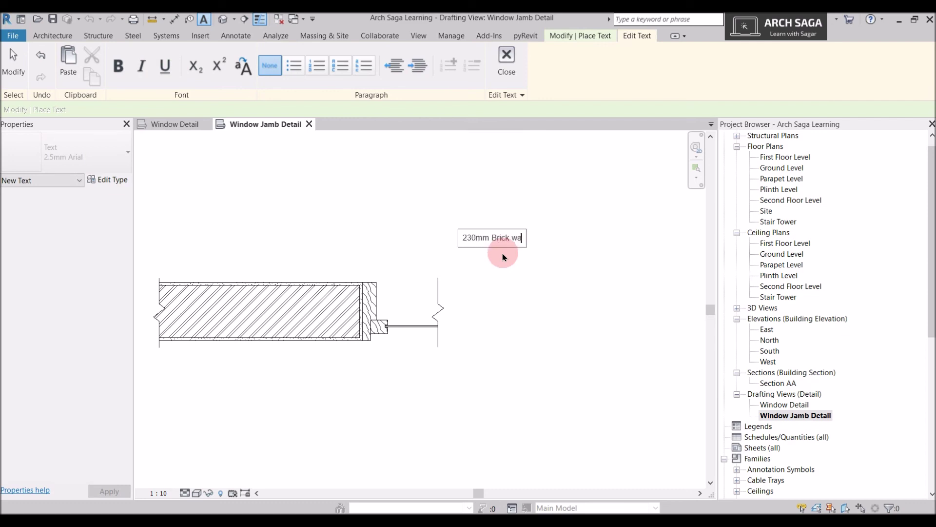
left_click(505, 257)
key("Escape")
key("Escape")
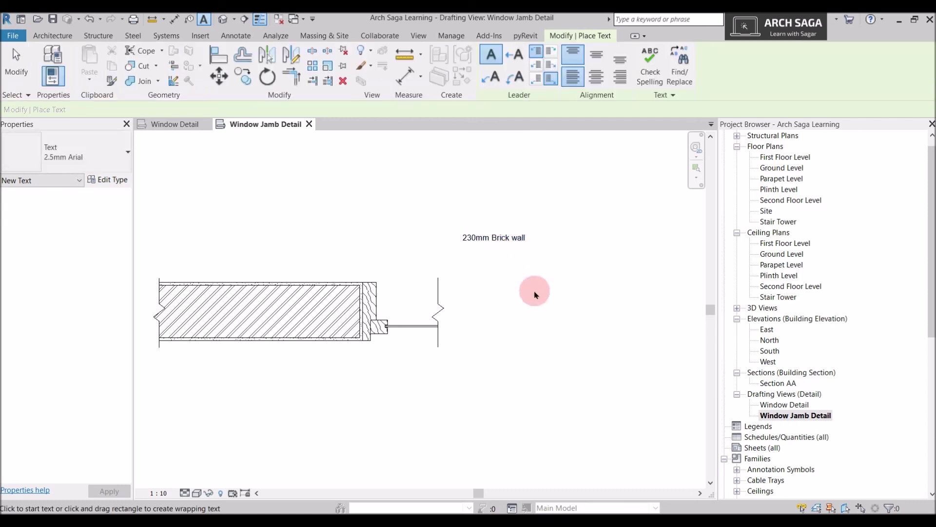
Add a left straight leader to the brick wall note, pointing its arrow into the brick hatch and levelling its elbow with the text.
left_click(488, 240)
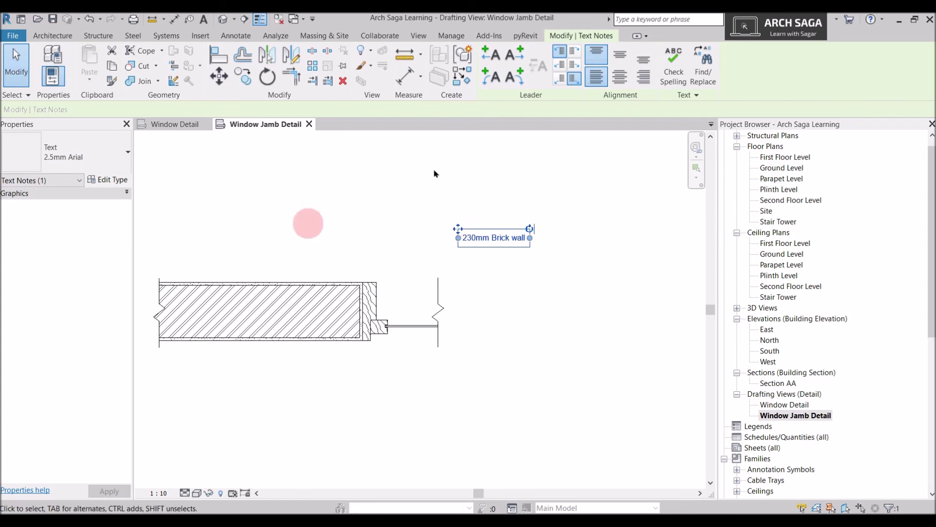
left_click(494, 56)
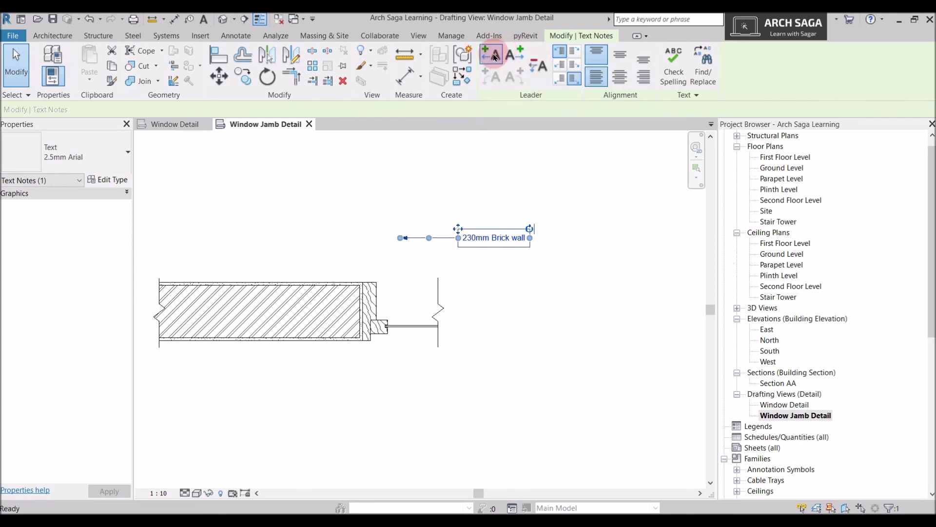
scroll(498, 236, "up", 2)
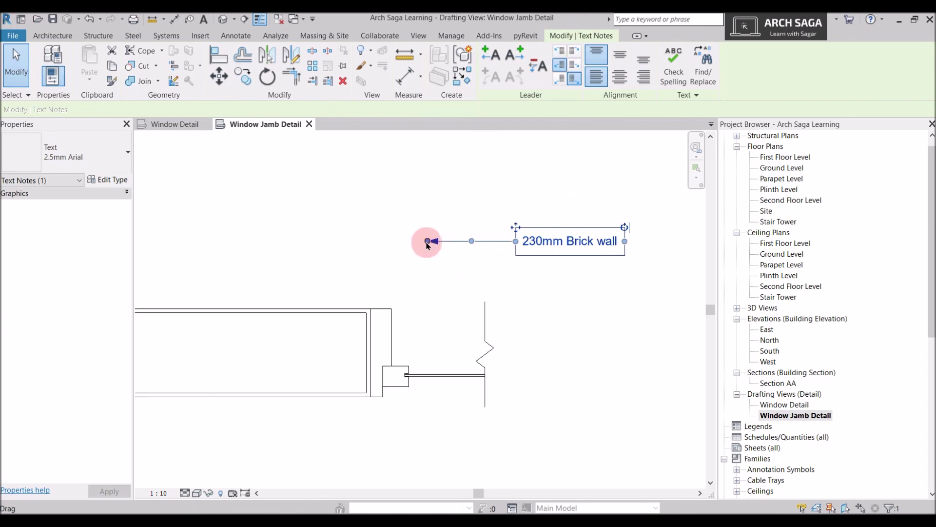
mouse_move(428, 241)
left_mouse_down()
mouse_move(316, 302)
mouse_move(283, 336)
left_mouse_up()
mouse_move(398, 289)
left_mouse_down()
mouse_move(479, 241)
mouse_move(471, 241)
left_mouse_up()
scroll(470, 241, "down", 1)
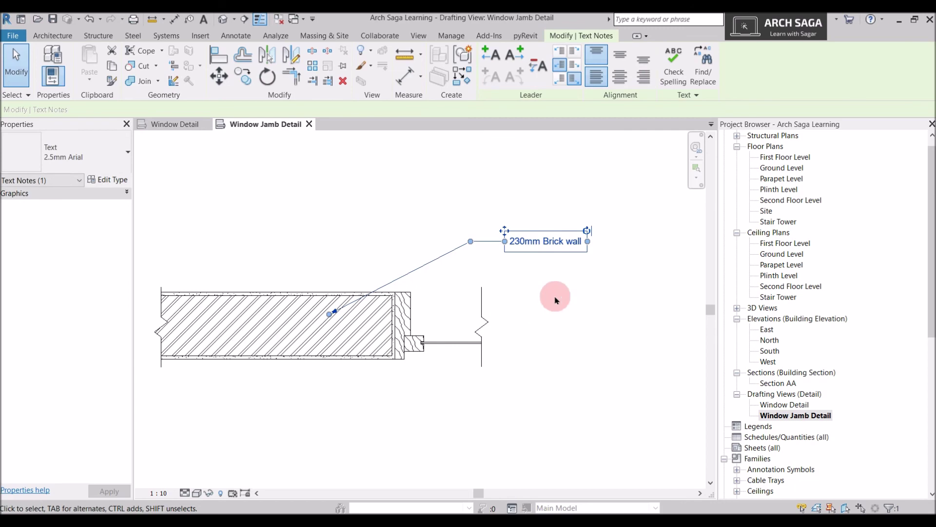
left_click(554, 293)
scroll(542, 312, "up", 1)
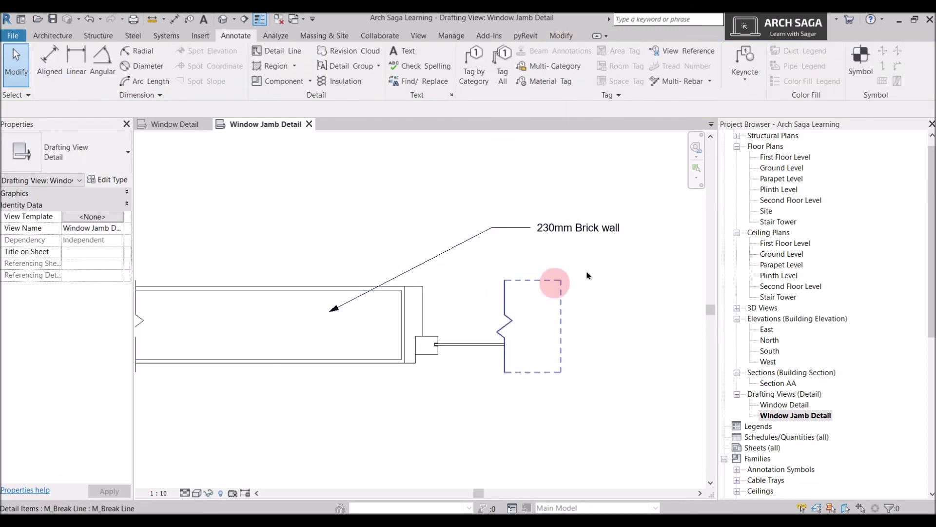
left_click(503, 243)
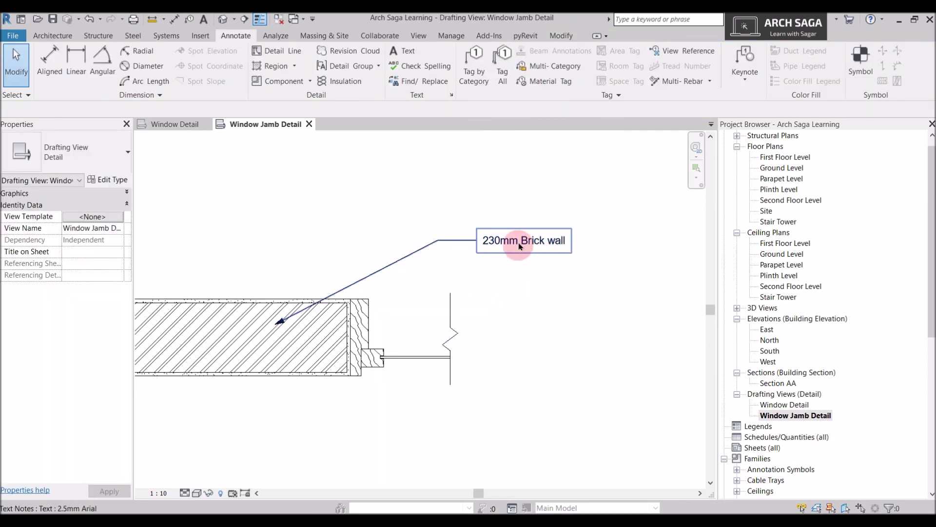
left_click(520, 244)
scroll(506, 322, "down", 1)
left_click(506, 323)
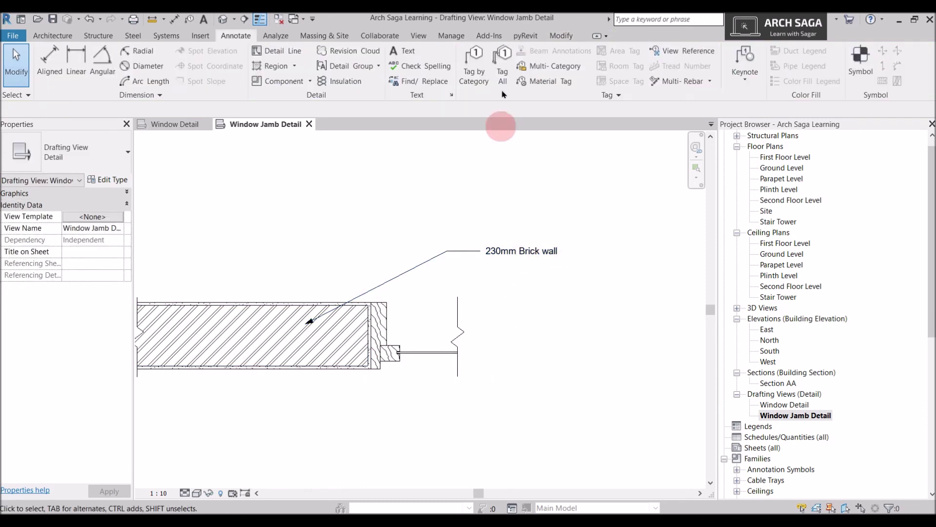
Add the text note "12mm Plaster thickness" directly above the brick wall note, aligned with its left edge.
left_click(409, 54)
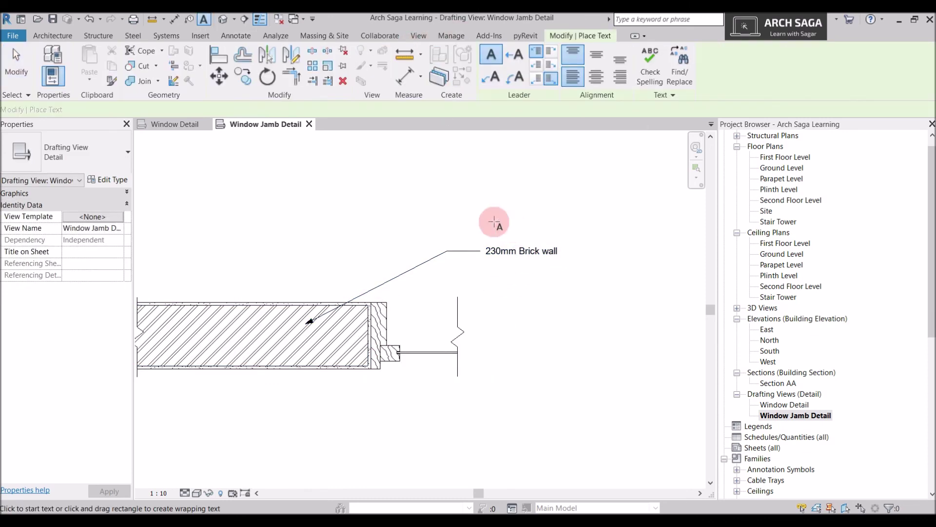
scroll(485, 219, "up", 2)
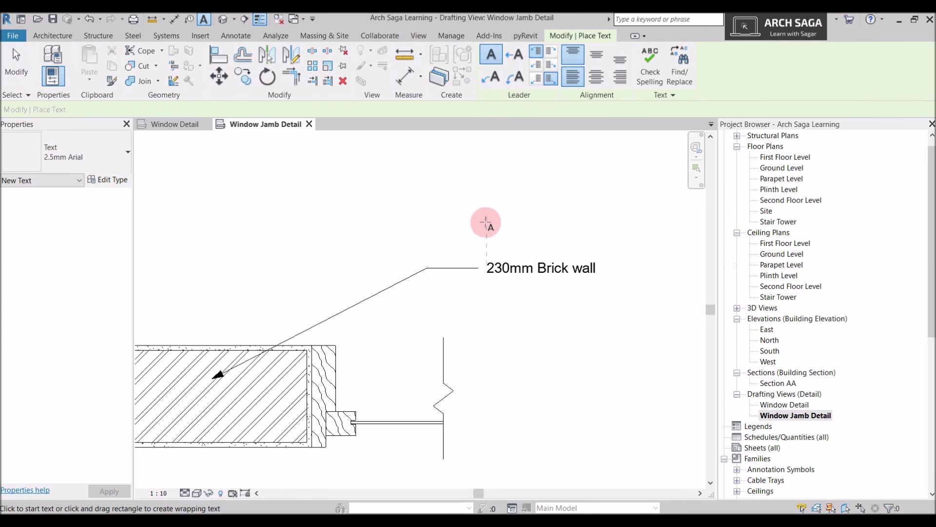
scroll(485, 217, "down", 1)
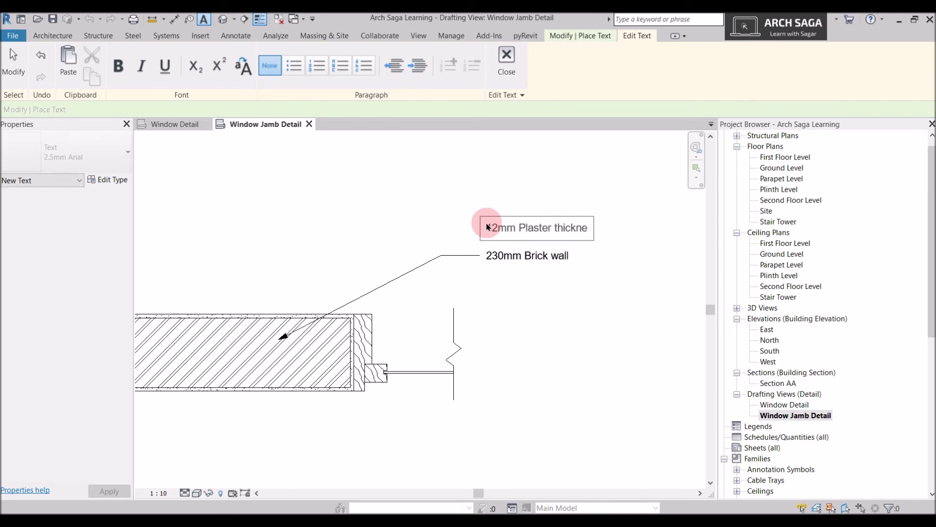
left_click(449, 188)
key("Escape")
key("Escape")
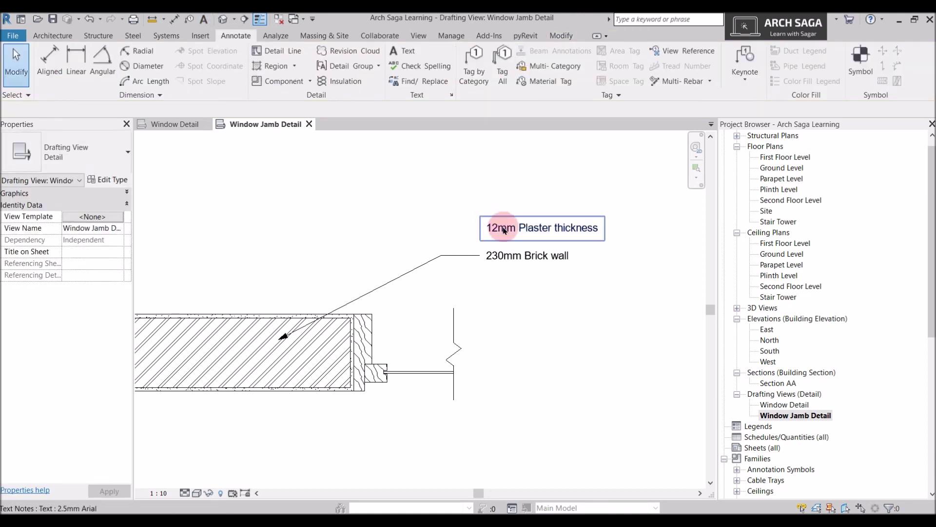
Add a left leader to the plaster note, pointing at the upper plaster layer, with its elbow aligned to the brick wall leader.
left_click(504, 230)
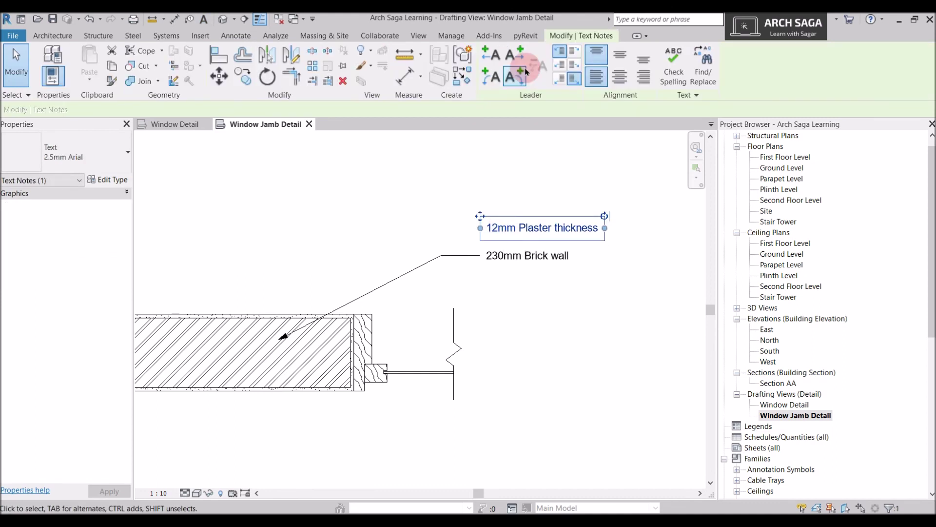
left_click(499, 63)
mouse_move(404, 228)
left_mouse_down()
mouse_move(309, 284)
mouse_move(281, 323)
left_mouse_up()
scroll(297, 300, "up", 2)
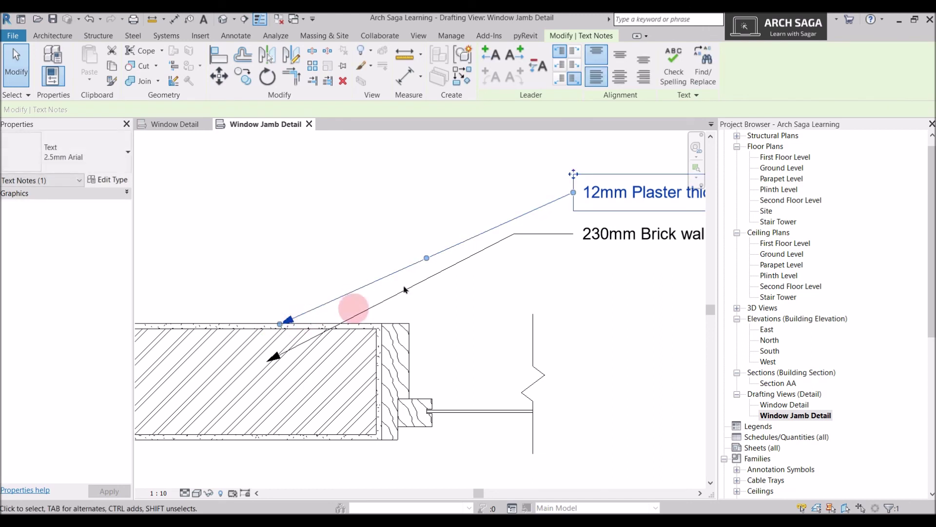
mouse_move(422, 264)
left_mouse_down()
mouse_move(528, 184)
mouse_move(514, 195)
left_mouse_up()
scroll(538, 323, "down", 2)
left_click(538, 323)
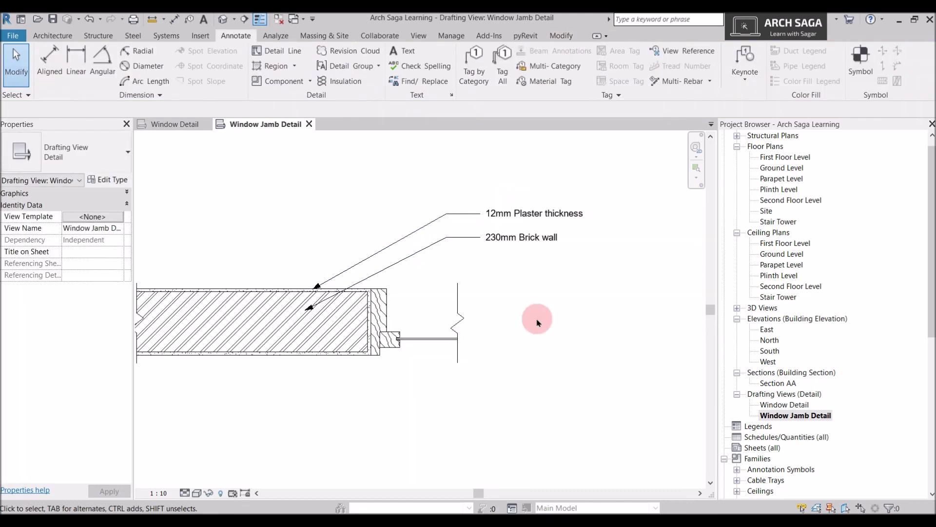
Add an aligned dimension across the wall's full thickness including both plaster layers, and move it farther outward from the wall's break line.
key("d")
key("i")
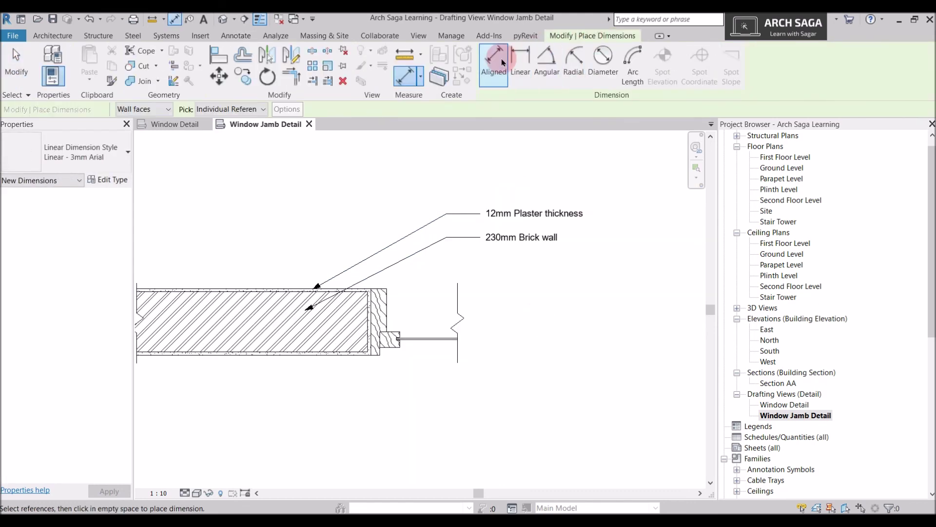
scroll(373, 300, "up", 2)
scroll(329, 299, "down", 2)
scroll(386, 307, "up", 1)
left_click(371, 299)
left_click(359, 387)
middle_click_drag(362, 390, 466, 375)
left_click(247, 350)
scroll(257, 302, "up", 2)
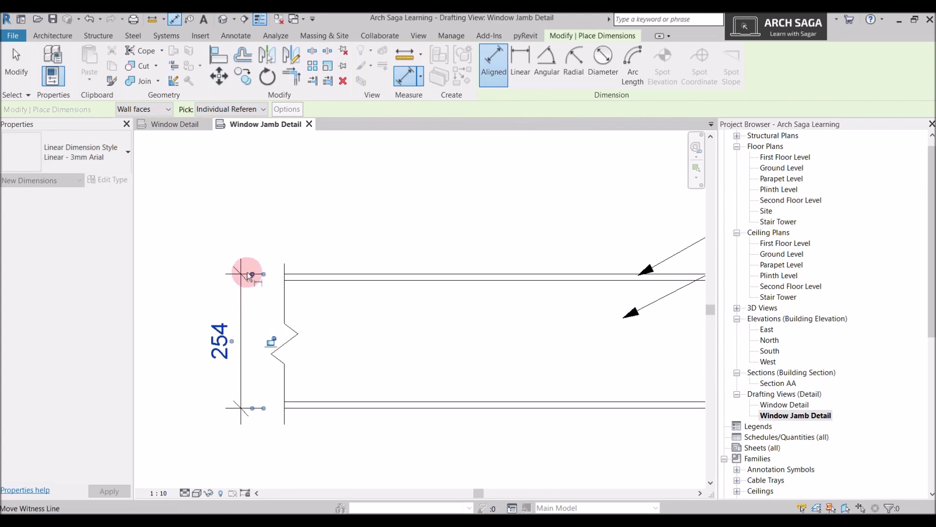
scroll(262, 319, "down", 2)
key("Escape")
key("Escape")
left_click_drag(247, 309, 228, 307)
key("Escape")
Add a chained aligned dimension across the two plaster layers and the brick wall, placed between the overall dimension and the break line.
key("d")
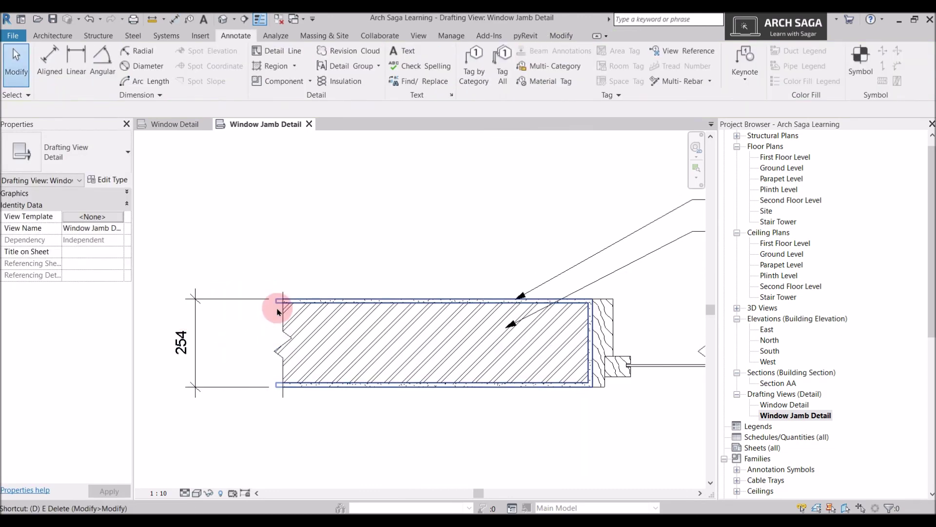
key("i")
scroll(282, 393, "up", 4)
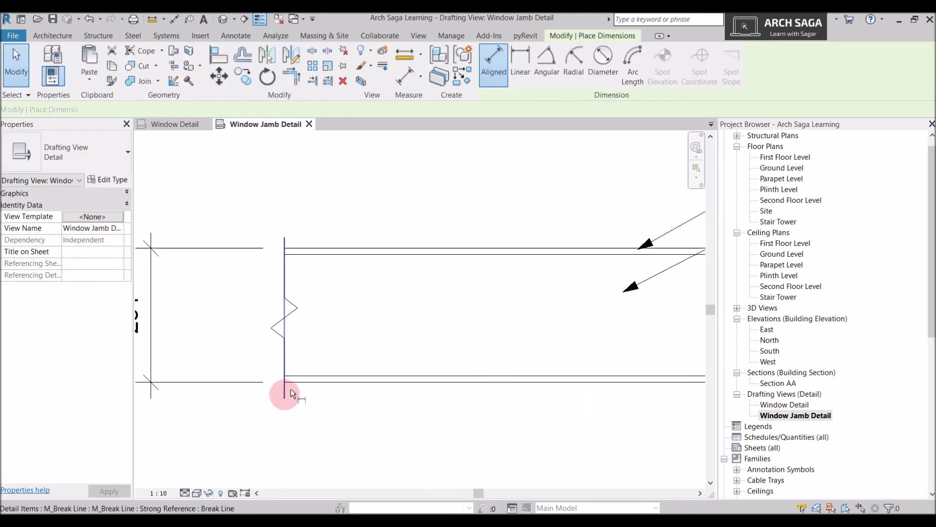
left_click(309, 376)
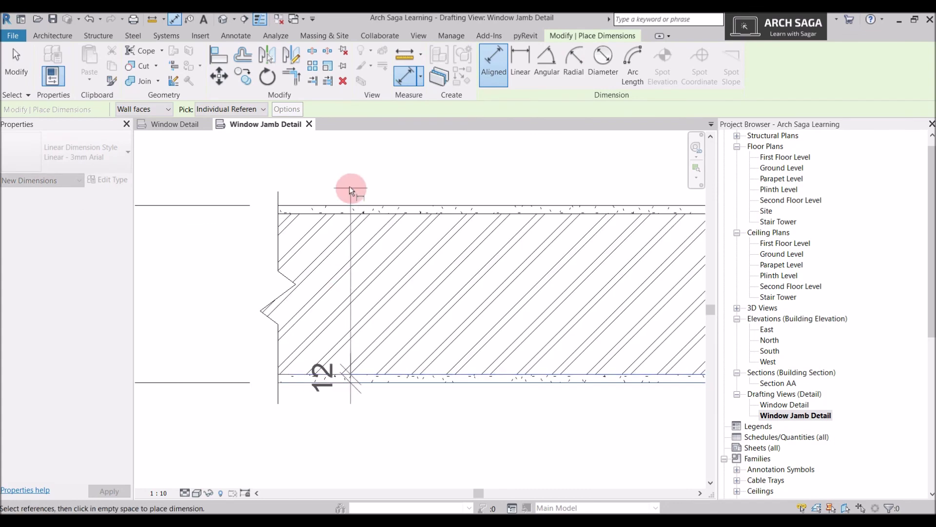
left_click(339, 215)
scroll(266, 230, "down", 1)
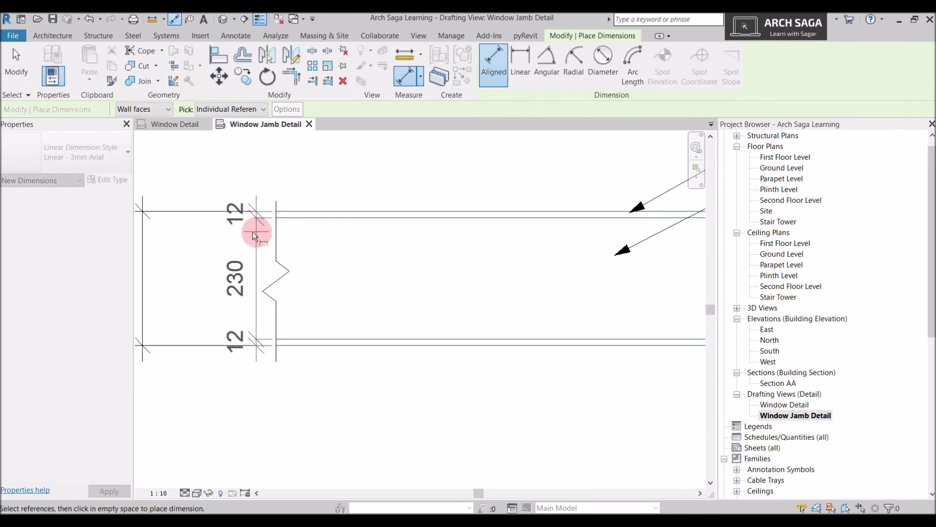
left_click(218, 247)
scroll(228, 252, "down", 4)
Dimension the width of the wooden window frame, placing the dimension just above the frame.
scroll(414, 307, "up", 5)
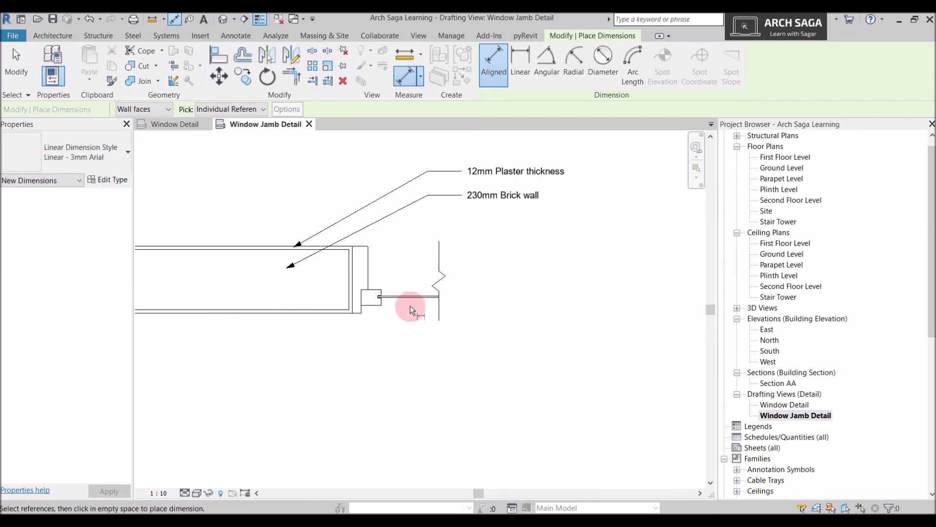
left_click(352, 246)
left_click(352, 243)
scroll(357, 196, "up", 4)
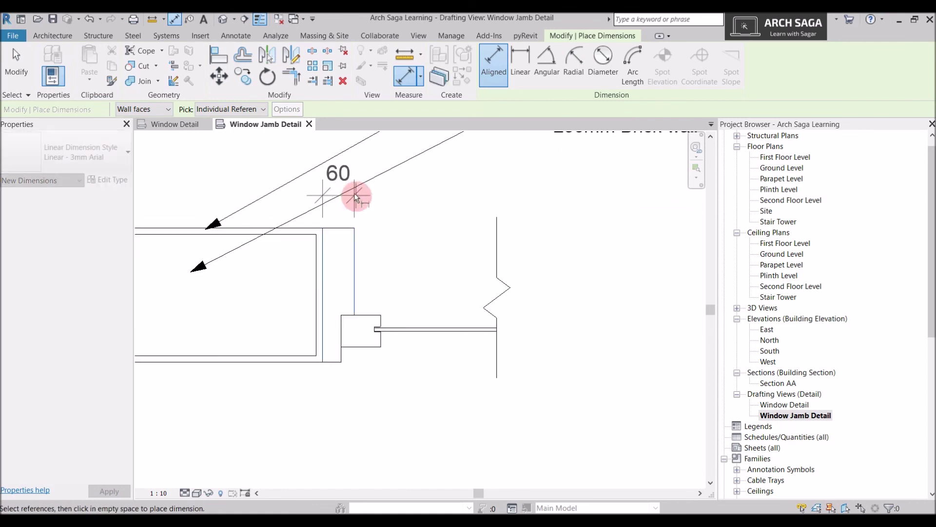
left_click(372, 209)
scroll(374, 213, "down", 3)
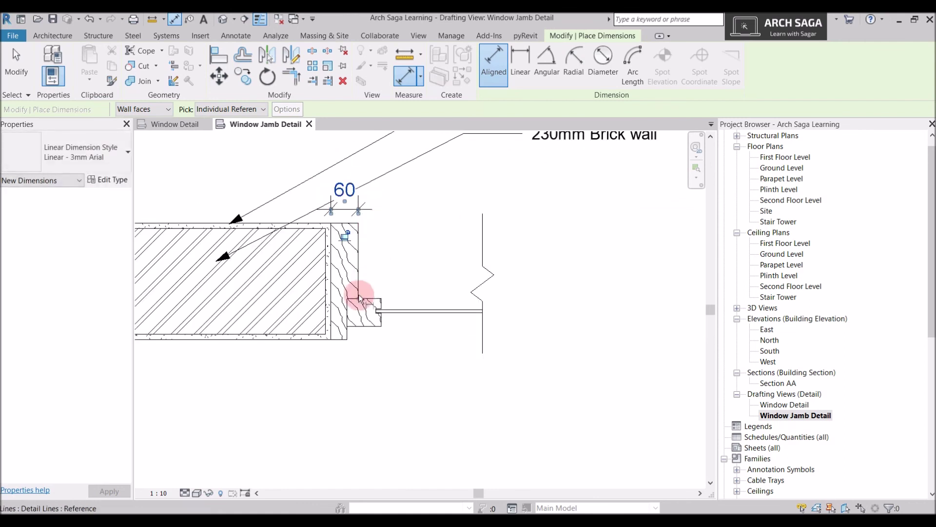
scroll(373, 209, "down", 2)
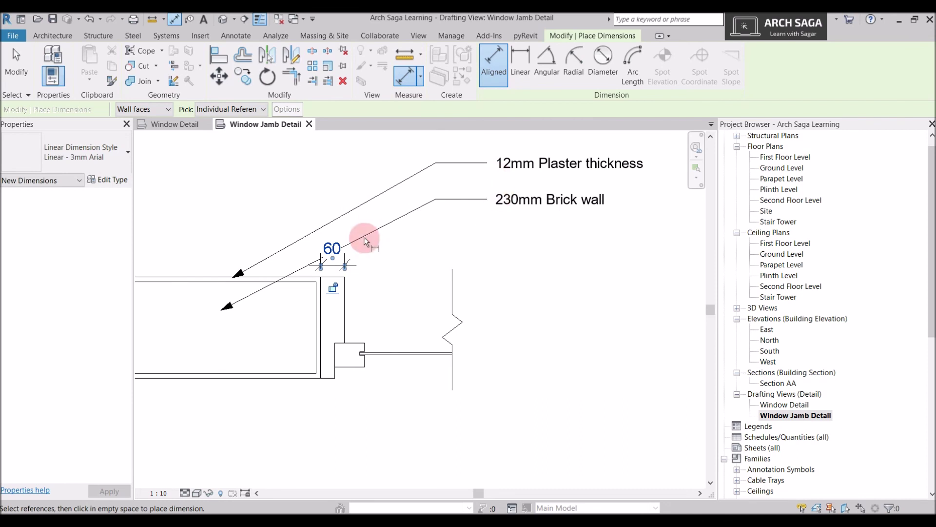
Dimension the full depth of the wooden window frame, placing the dimension line over the brick wall beside the frame.
scroll(327, 373, "up", 2)
left_click(318, 372)
left_click(334, 239)
left_click(298, 316)
scroll(307, 320, "down", 1)
scroll(402, 341, "up", 1)
scroll(322, 315, "up", 1)
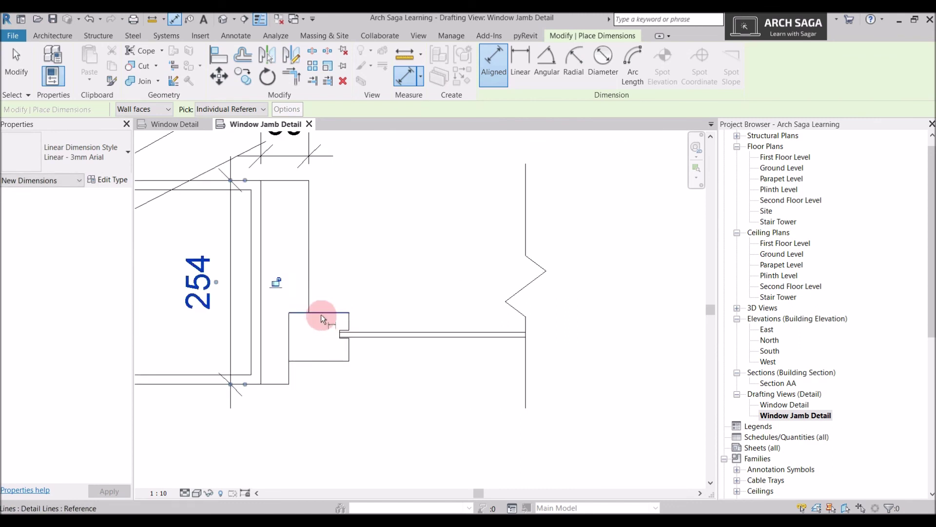
Dimension the depth of the small shutter section holding the glass, placing it beside the section over the glass, and end dimensioning.
left_click(321, 314)
left_click(332, 362)
left_click(408, 364)
scroll(409, 355, "down", 2)
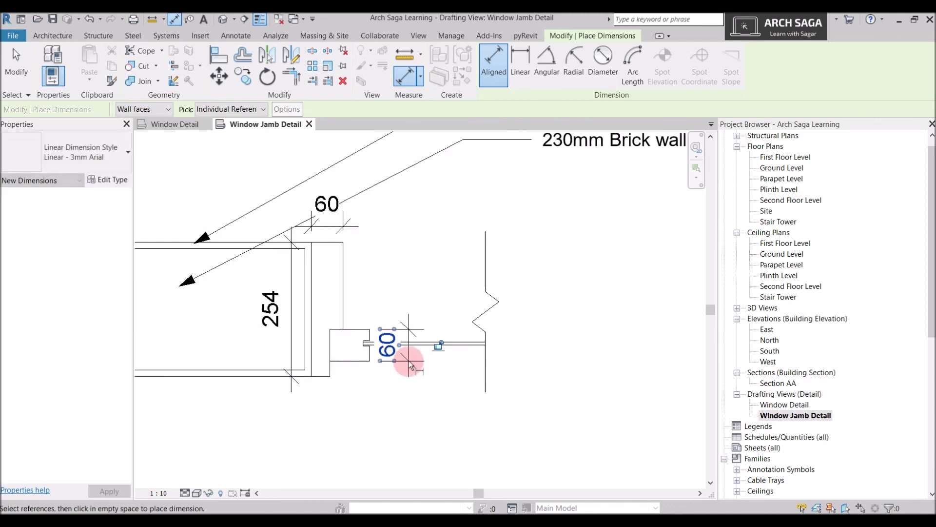
scroll(469, 340, "down", 3)
scroll(349, 358, "down", 3)
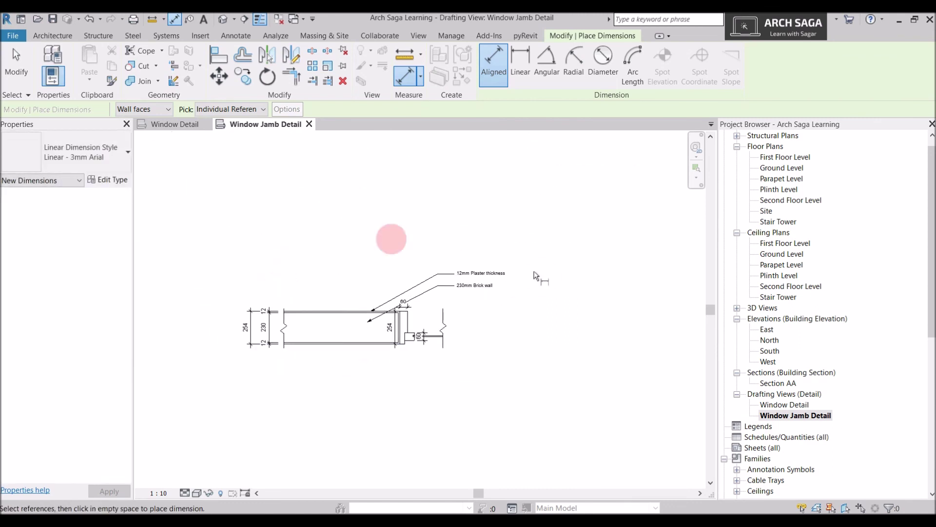
scroll(367, 351, "up", 4)
key("Escape")
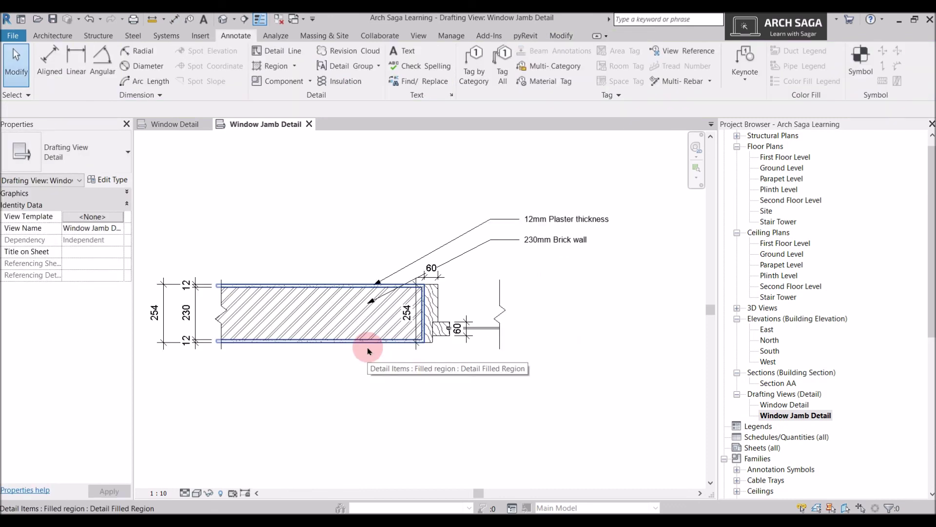
scroll(368, 351, "down", 1)
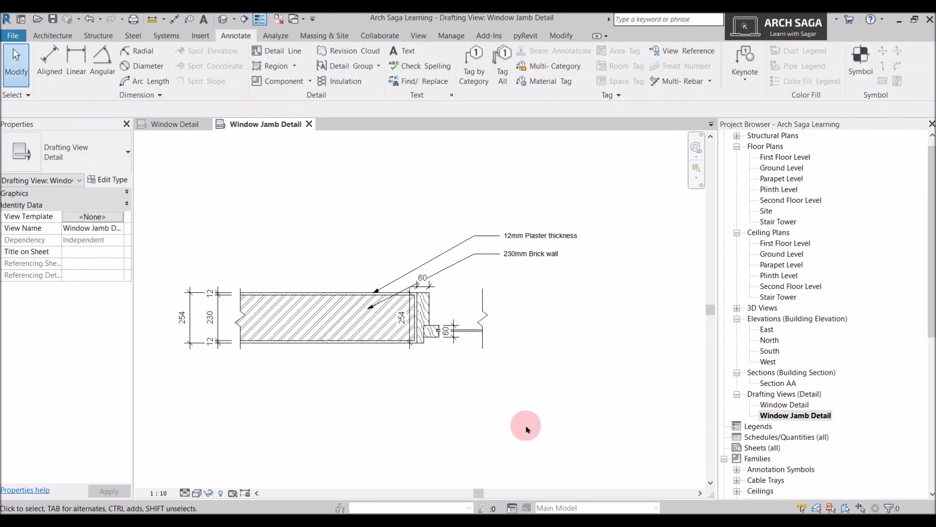
Add the title text note "WINDOW JAMB DETAIL" below the detail.
left_click(401, 50)
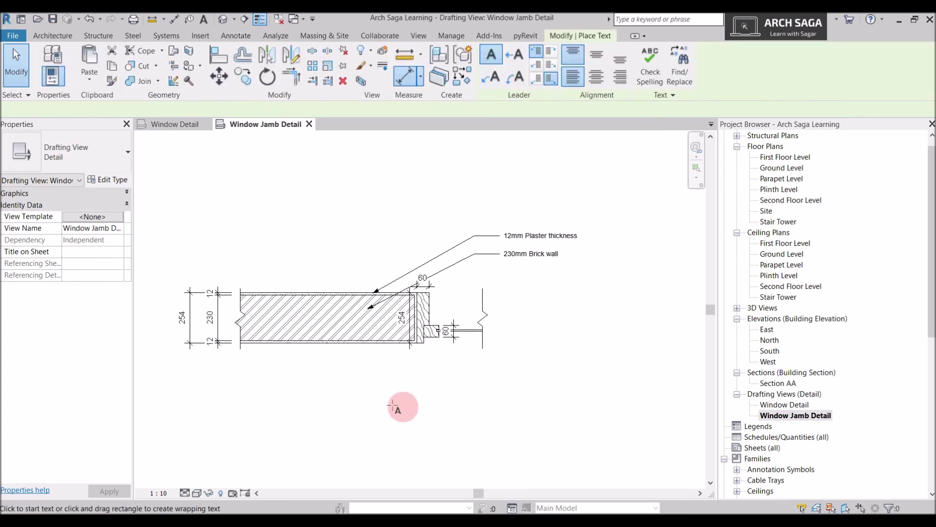
left_click(358, 397)
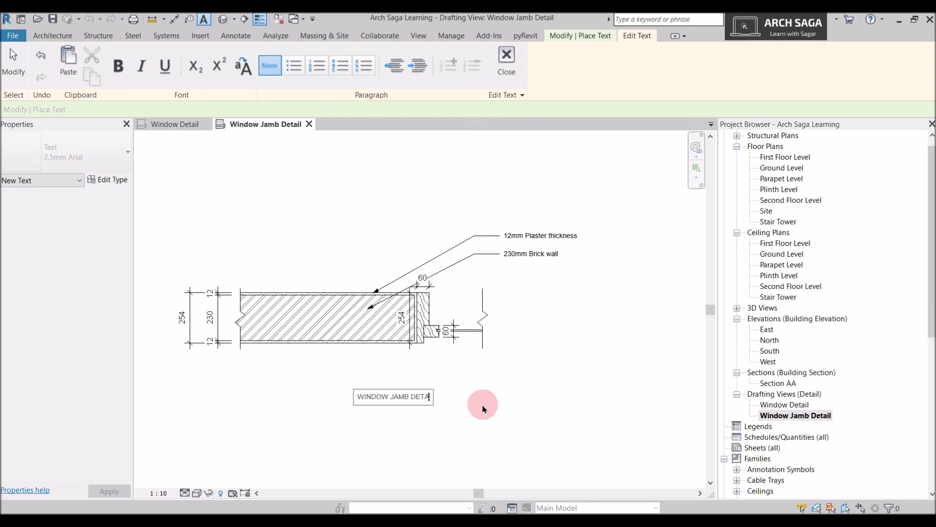
left_click(483, 409)
key("Escape")
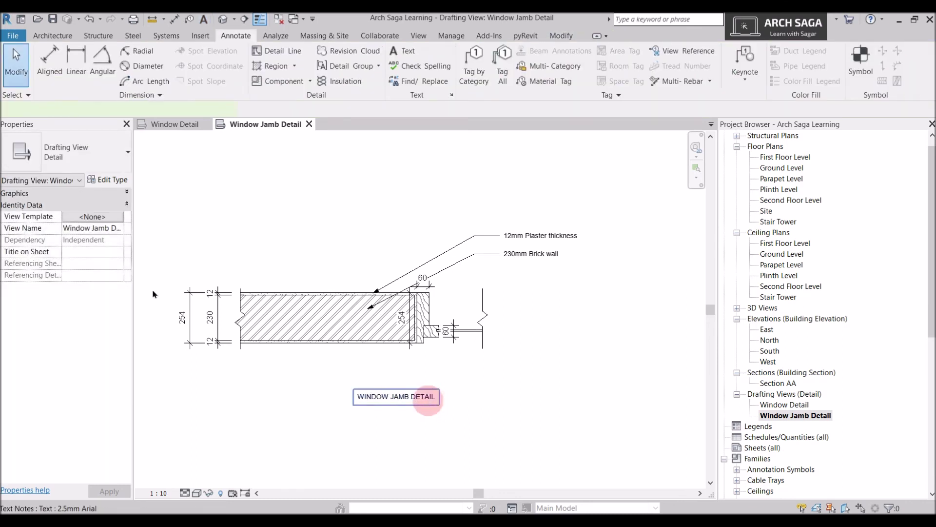
Change the title note to the 5mm text type and move it to sit centrally beneath the detail.
left_click(44, 151)
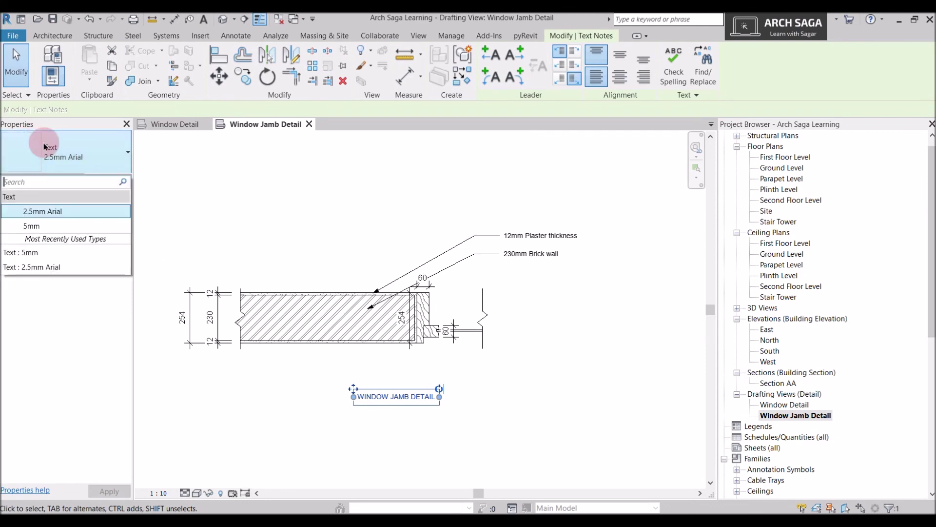
left_click(61, 225)
left_click(408, 386)
left_click(345, 389)
left_click_drag(306, 385, 272, 384)
left_click(385, 380)
scroll(390, 380, "down", 3)
scroll(460, 410, "up", 4)
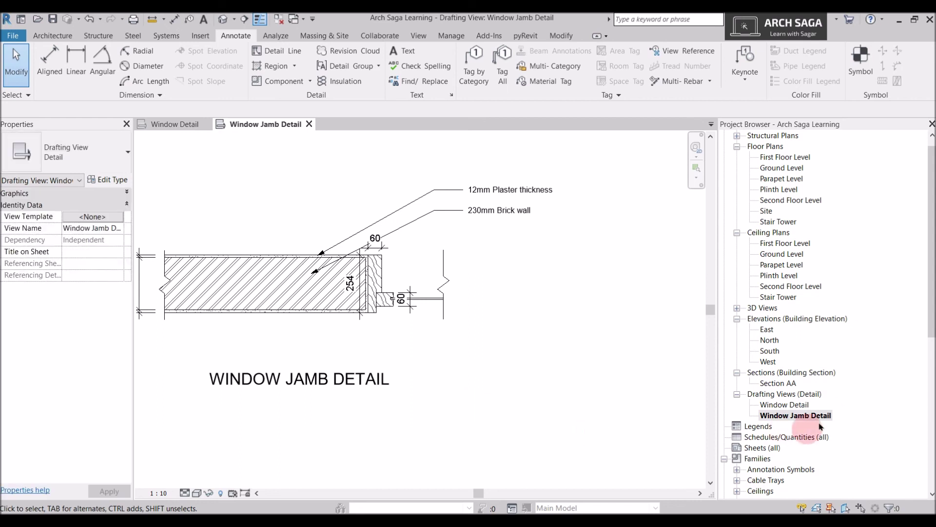
Duplicate the Window Jamb Detail drafting view with its detailing.
right_click(795, 417)
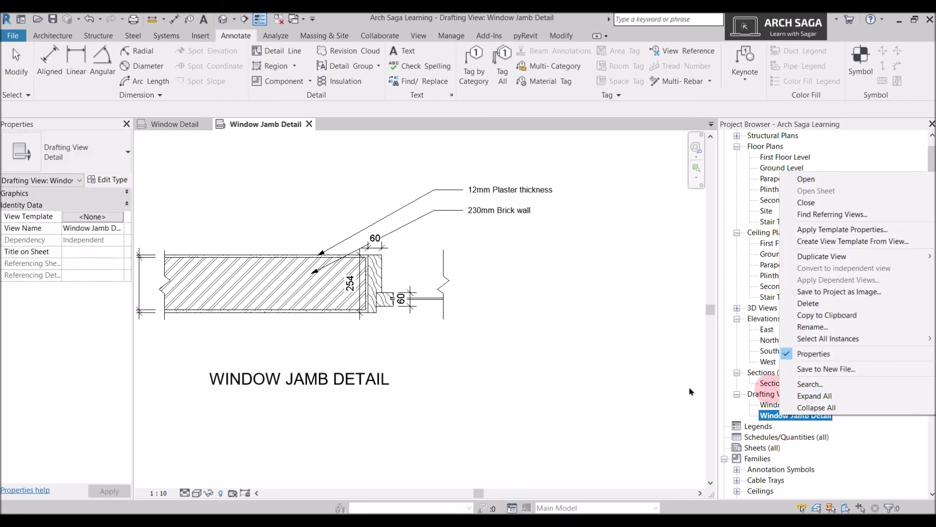
left_click(777, 417)
right_click(774, 417)
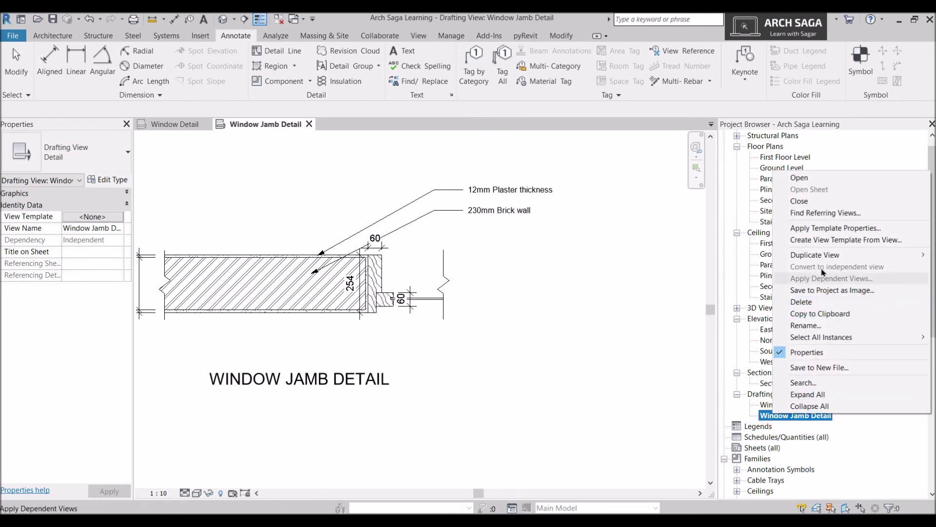
mouse_move(821, 259)
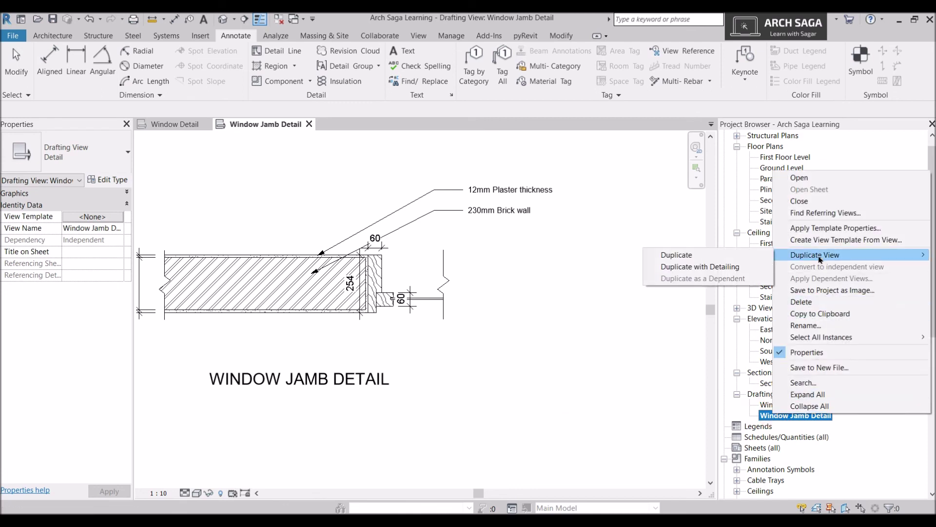
left_click(704, 266)
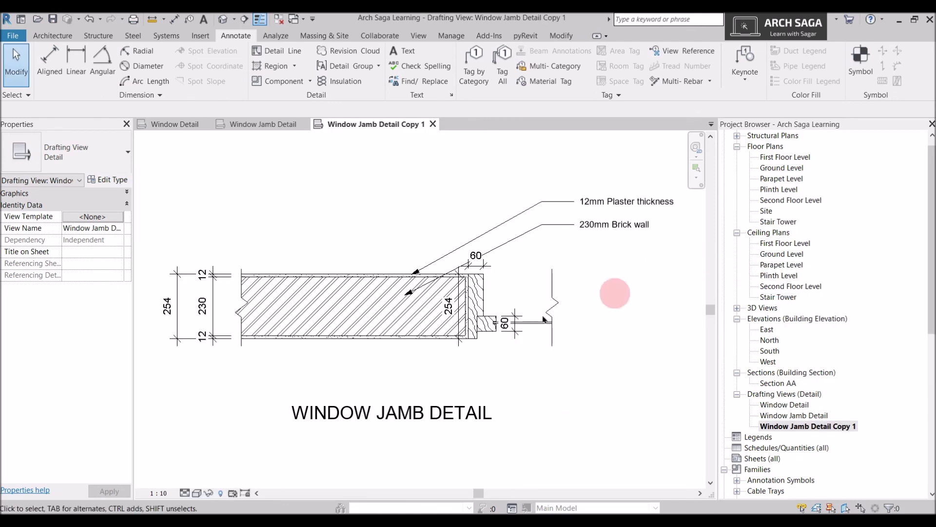
Delete all the drawing elements, notes and dimensions from the duplicated drafting view.
scroll(545, 319, "down", 3)
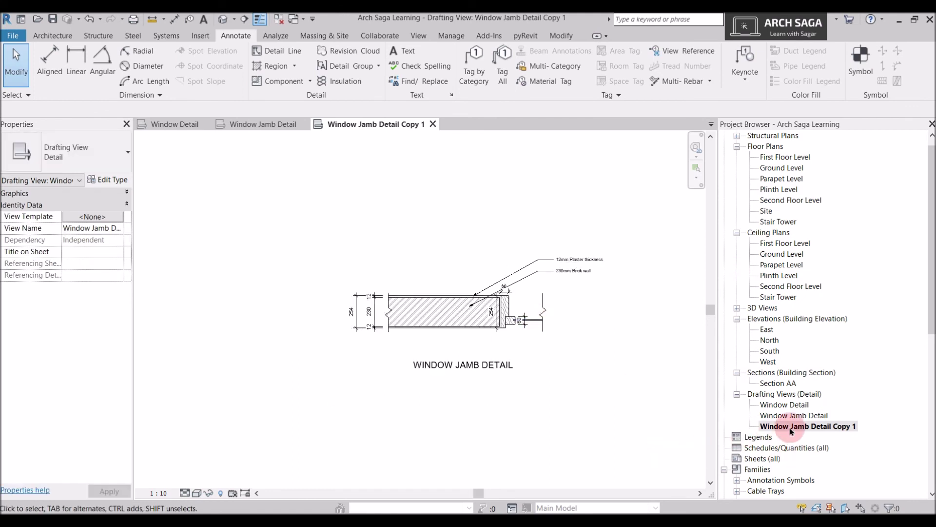
left_click_drag(601, 407, 295, 221)
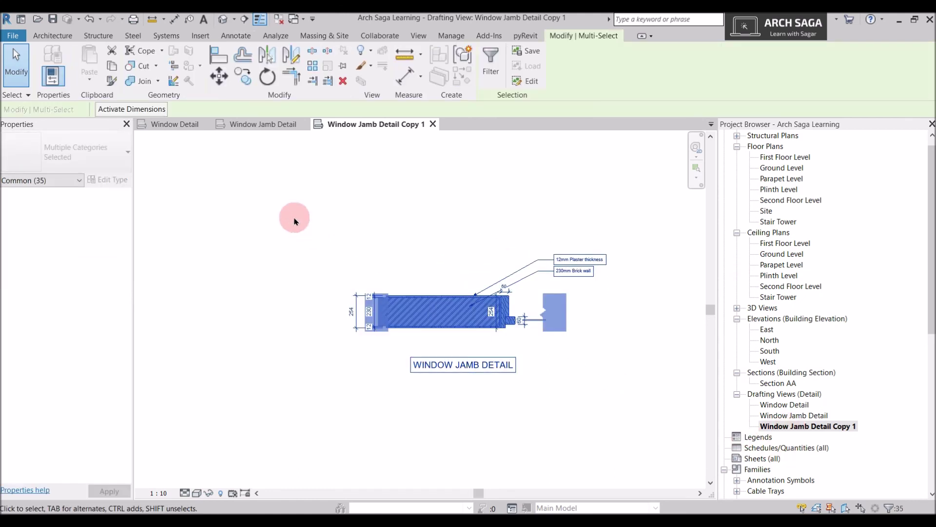
key("Delete")
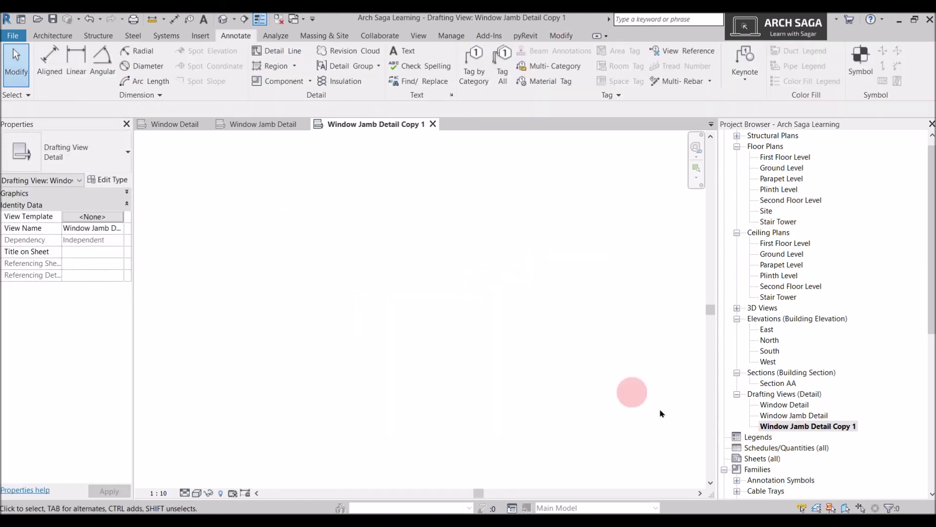
Rename the emptied duplicate view as "CAD iMPORT".
left_click(782, 426)
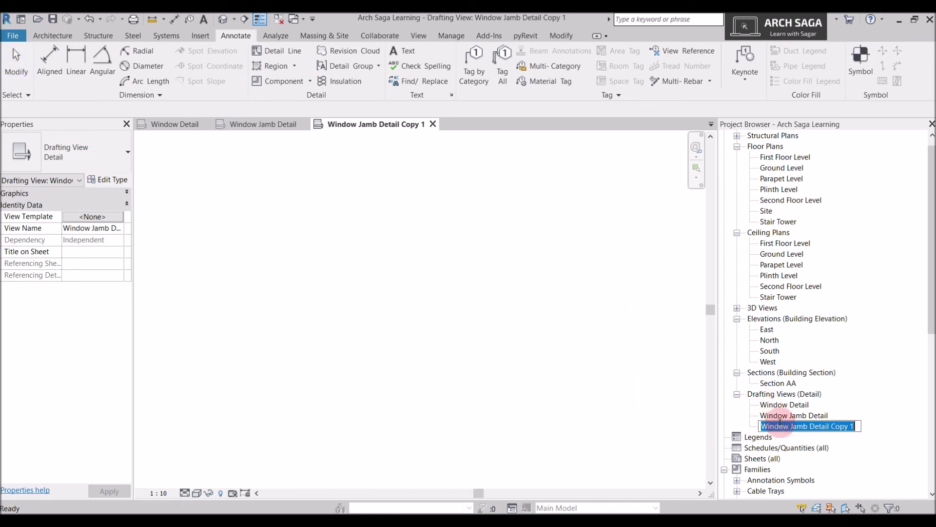
type("cas")
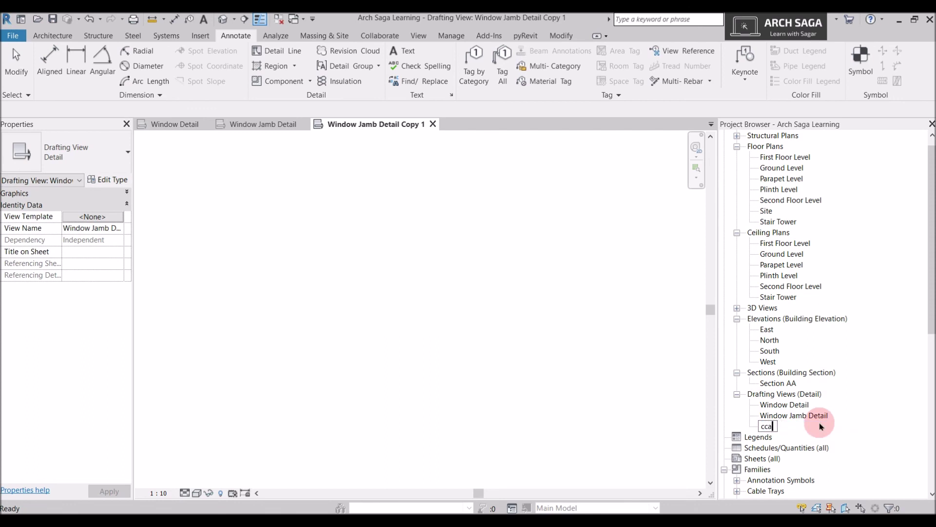
key("Return")
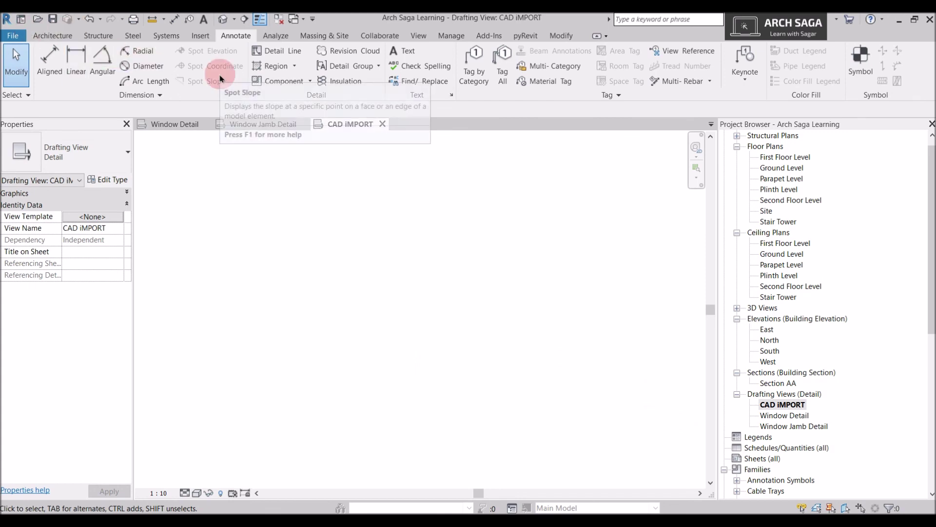
Import the DWG file "Insert CAD" from the desktop into the CAD iMPORT drafting view.
left_click(200, 36)
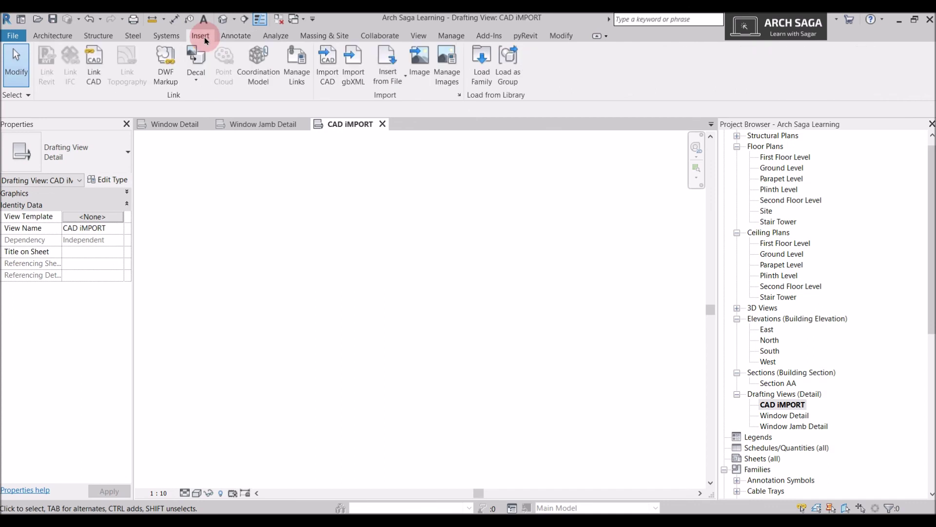
left_click(328, 78)
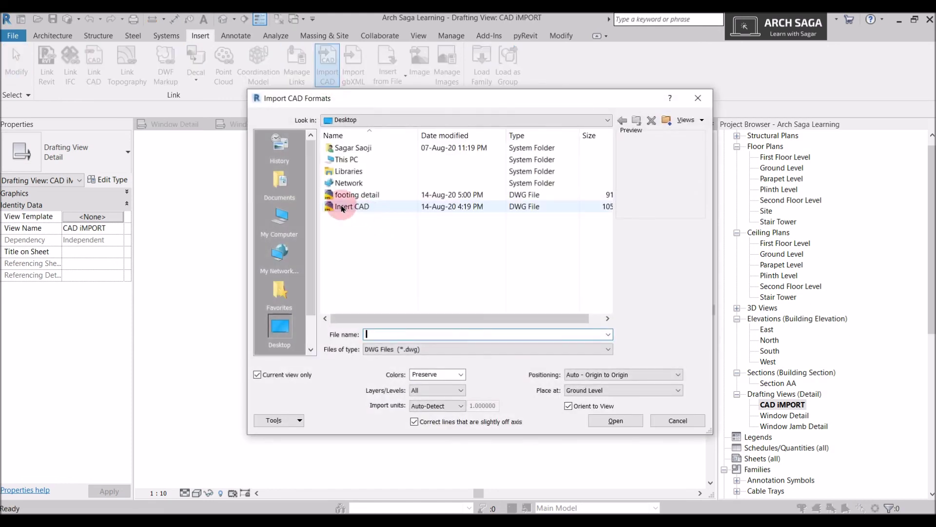
left_click(343, 207)
left_click(614, 420)
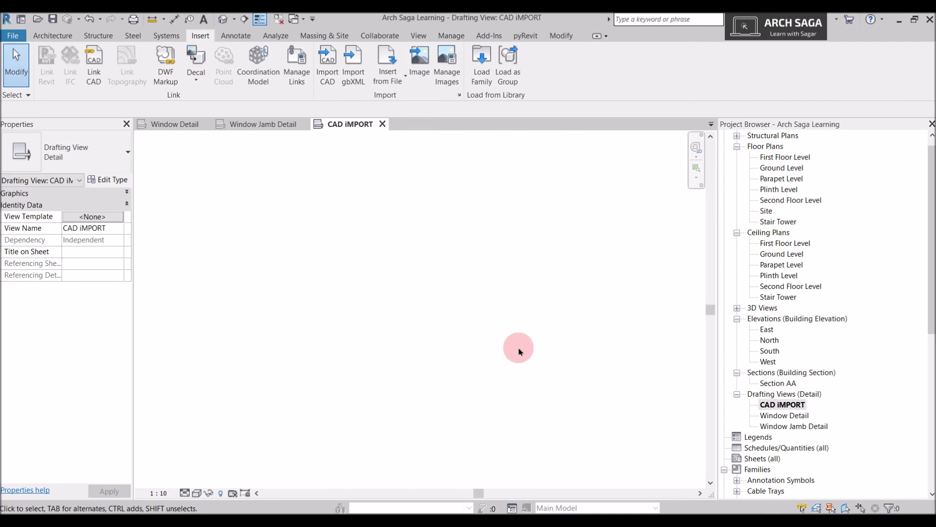
left_click(526, 355)
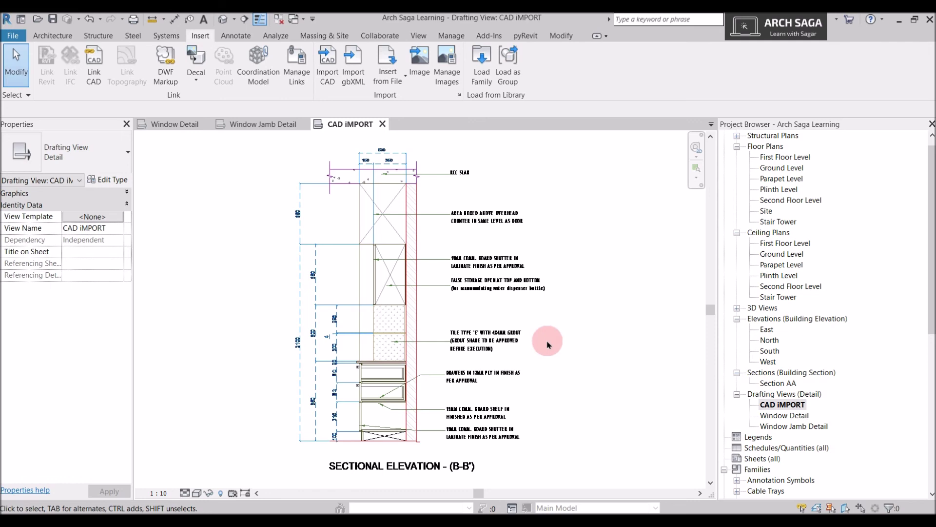
Check the imported drawing as a selectable object and examine the slab and upper cabinet area of the sectional elevation.
left_click(413, 340)
scroll(414, 340, "up", 3)
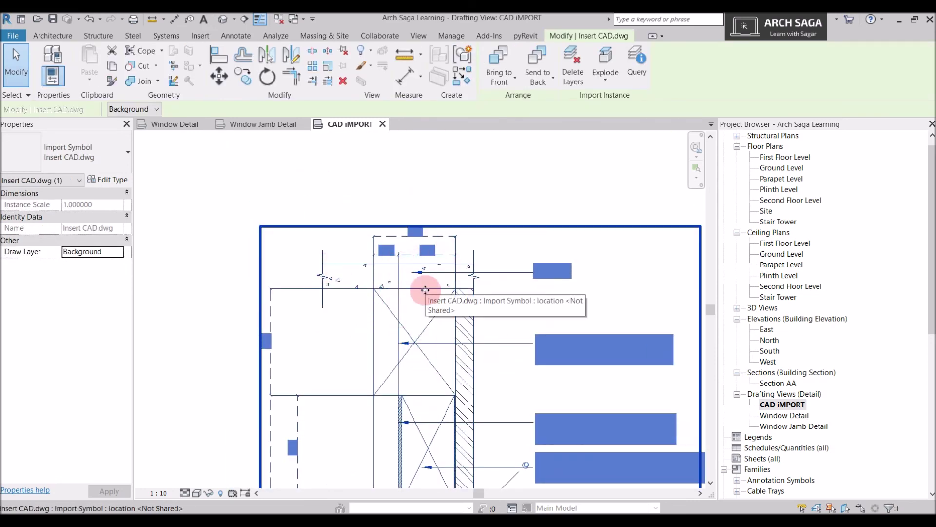
key("Escape")
scroll(426, 288, "up", 1)
middle_click_drag(376, 309, 398, 265)
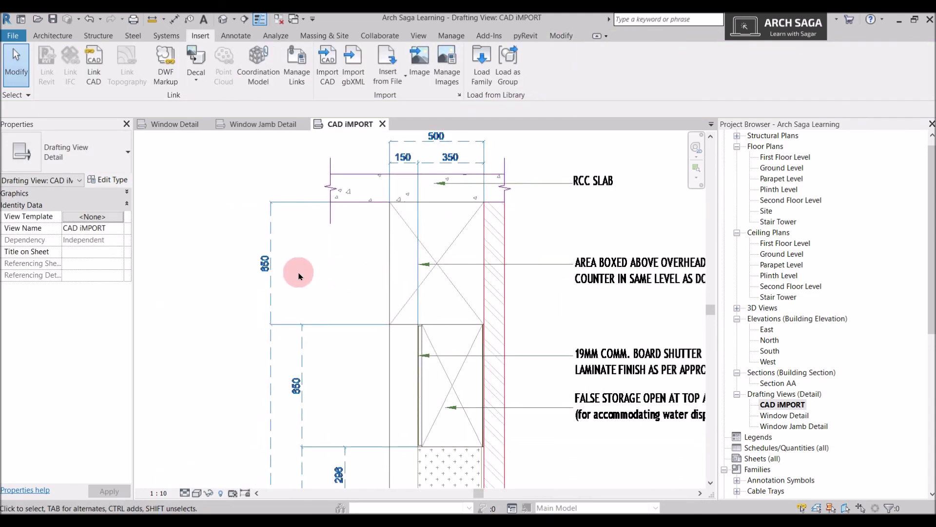
scroll(295, 272, "up", 1)
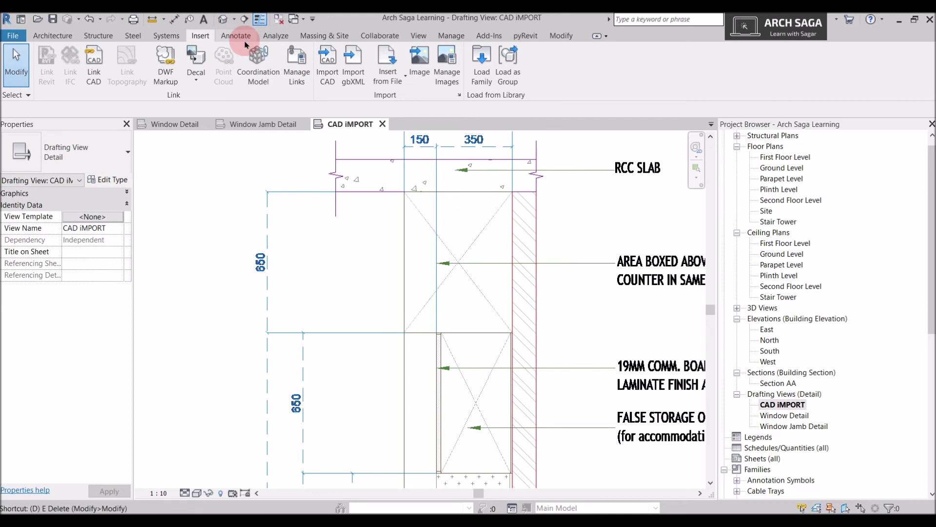
Place an aligned dimension on the height of the boxed area below the RCC slab to check the import's scale.
key("d")
key("i")
scroll(262, 275, "up", 1)
scroll(262, 275, "down", 1)
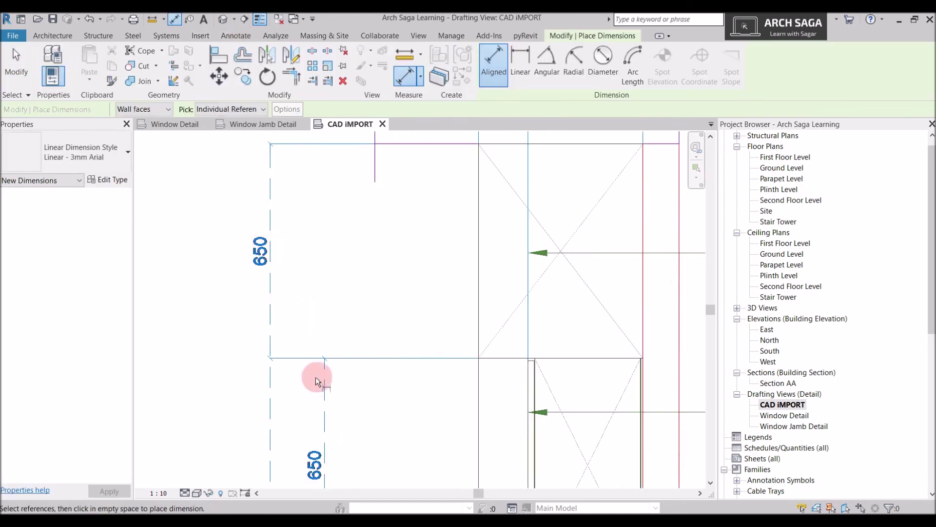
left_click(308, 361)
scroll(308, 364, "down", 2)
left_click(319, 274)
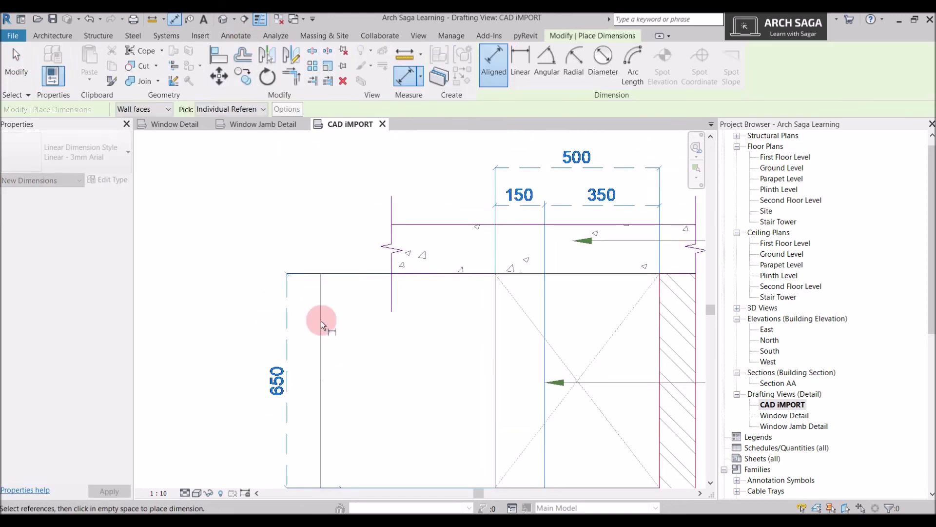
scroll(320, 320, "up", 3)
scroll(297, 363, "up", 2)
Inspect the check dimension beside the imported 650 dimension and remove it from the view.
key("Escape")
key("Escape")
scroll(299, 344, "up", 5)
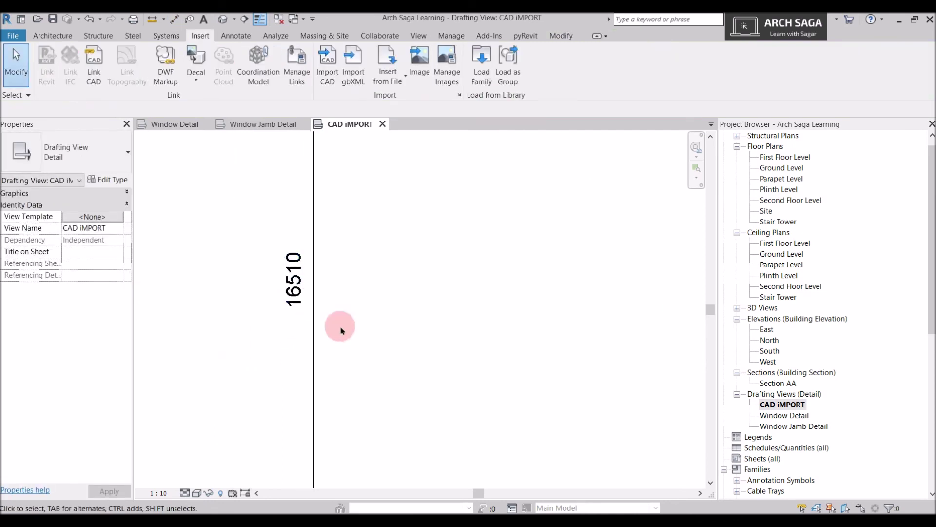
scroll(456, 311, "up", 4)
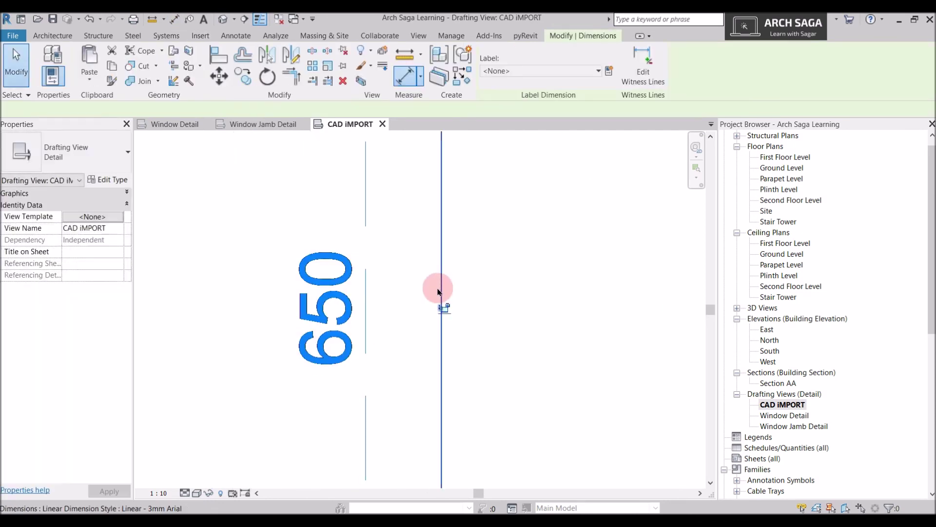
scroll(435, 289, "down", 5)
middle_click_drag(435, 287, 454, 329)
scroll(446, 325, "down", 2)
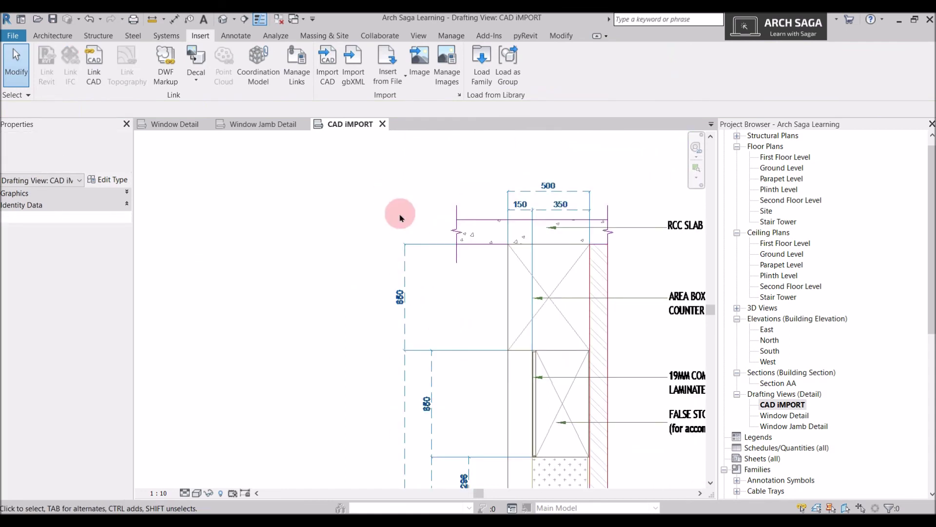
Draw a 650 mm vertical detail line upward from the lower end of the imported drawing's uppermost 650 dimension.
key("d")
key("l")
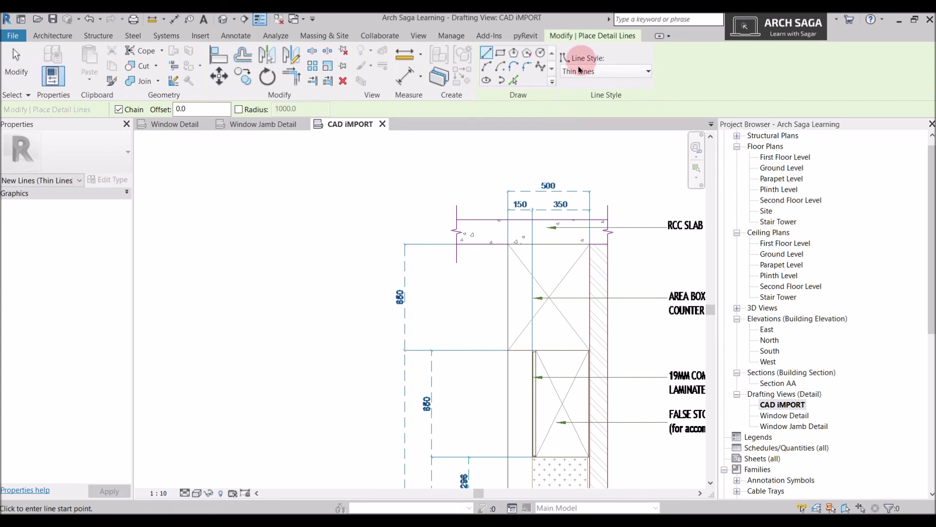
scroll(372, 341, "up", 2)
scroll(412, 351, "up", 4)
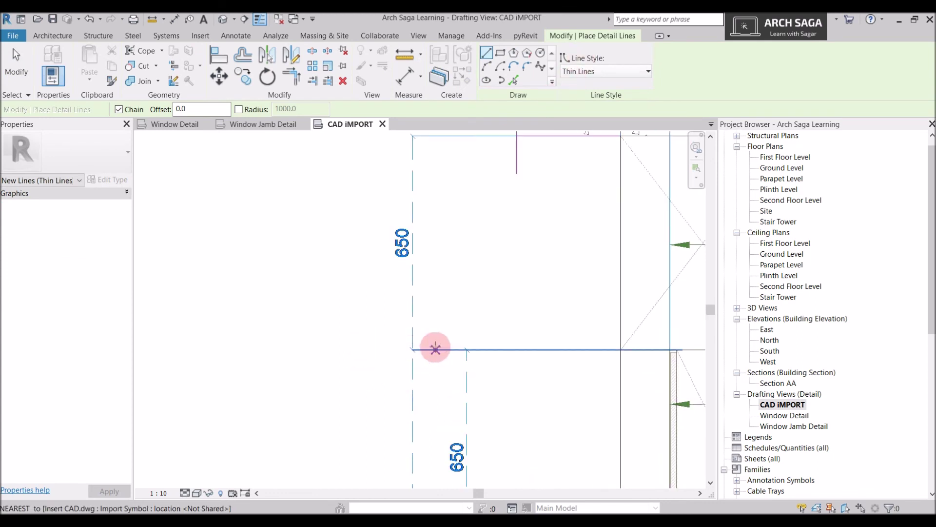
left_click(410, 350)
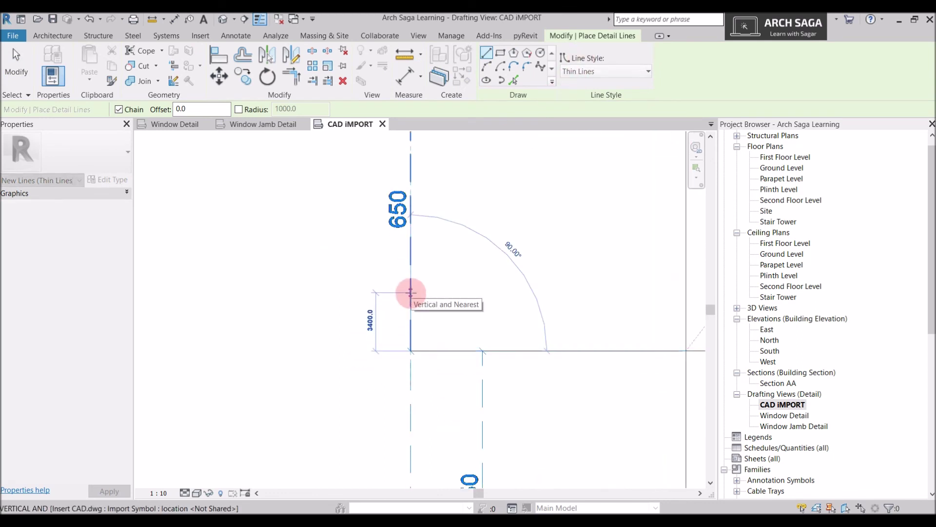
type("650")
key("Return")
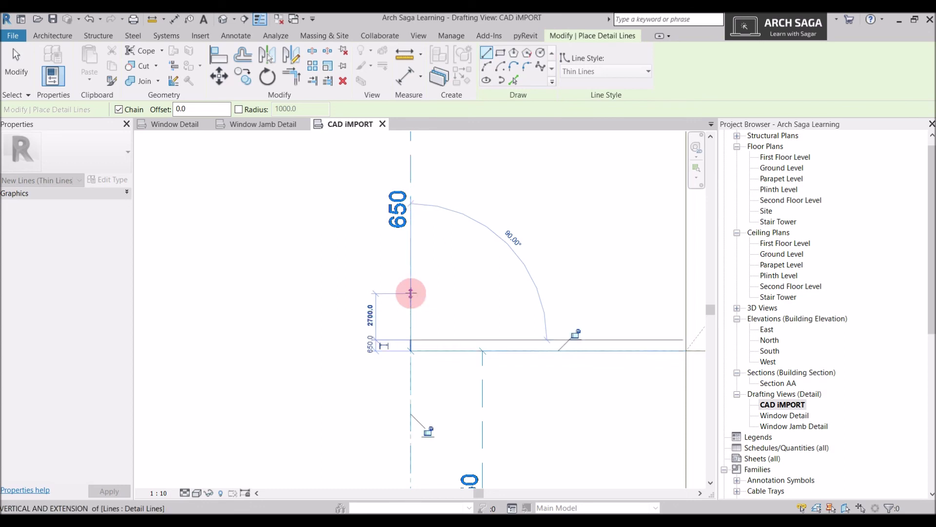
key("Escape")
key("Escape")
scroll(421, 343, "up", 2)
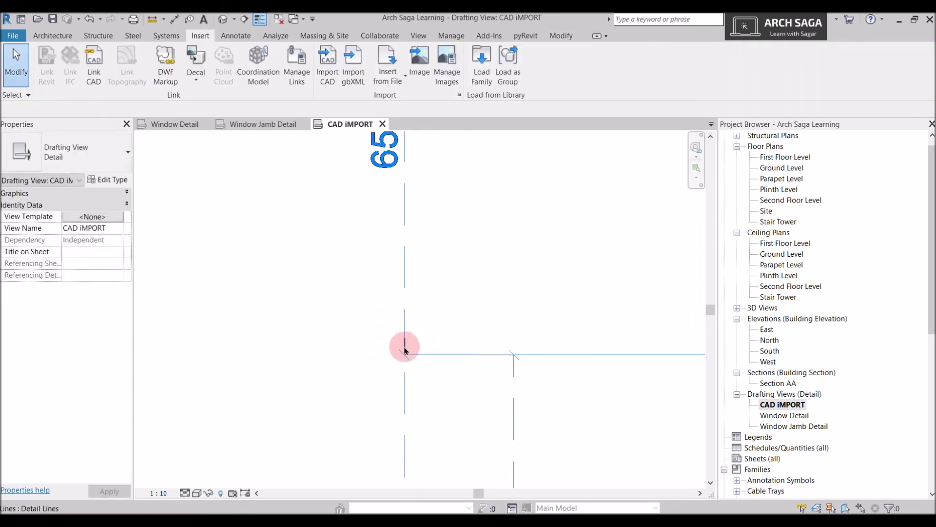
left_click(405, 349)
scroll(414, 351, "up", 4)
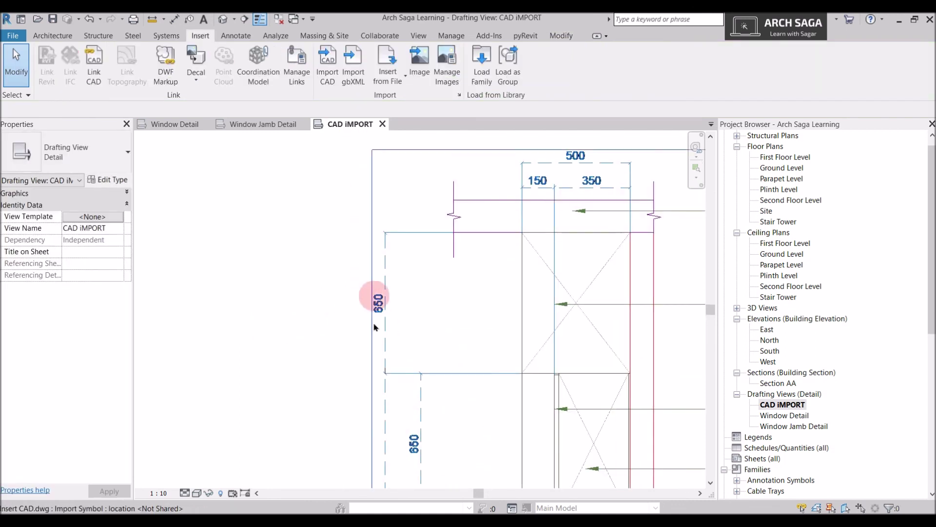
scroll(489, 328, "down", 3)
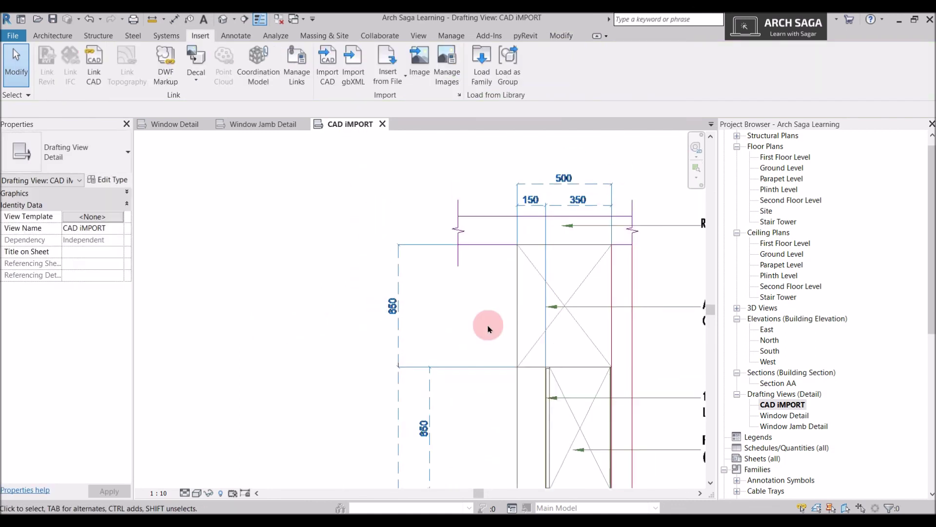
Try to scale the pinned CAD import.
left_click(533, 331)
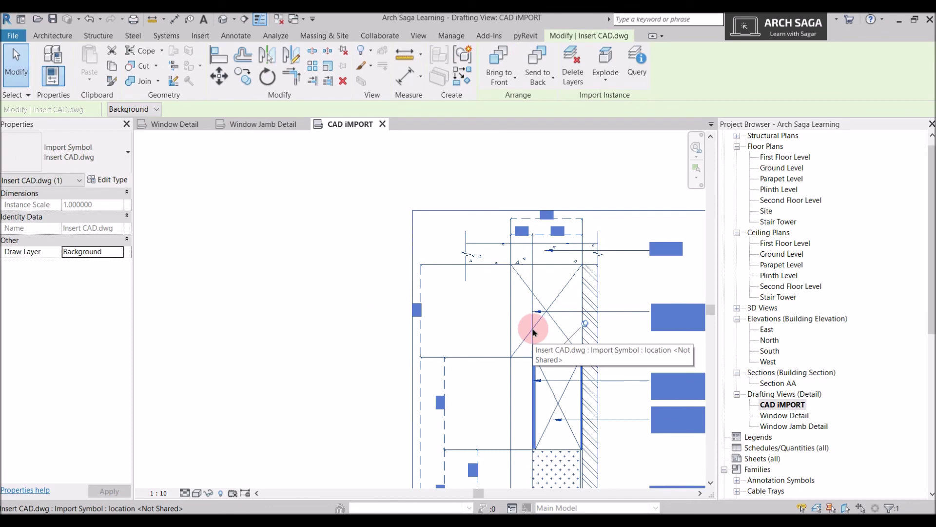
left_click(587, 38)
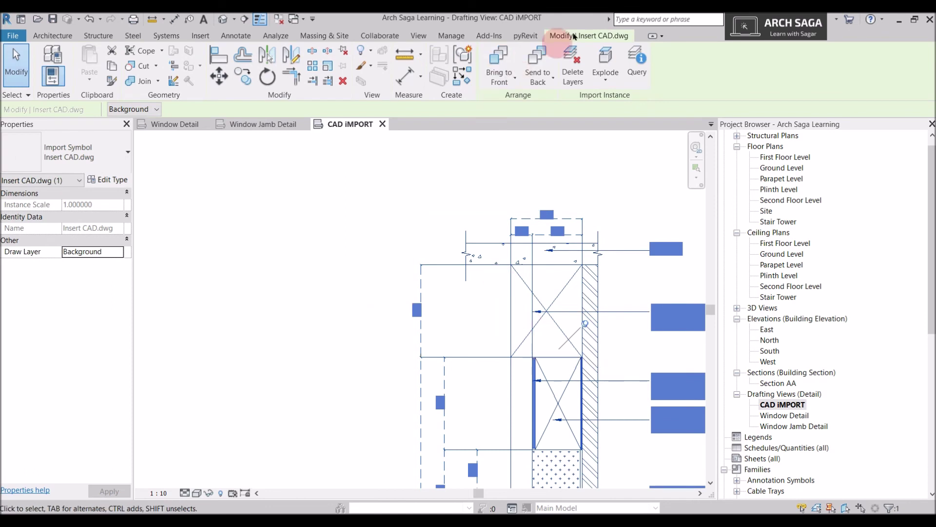
left_click(328, 68)
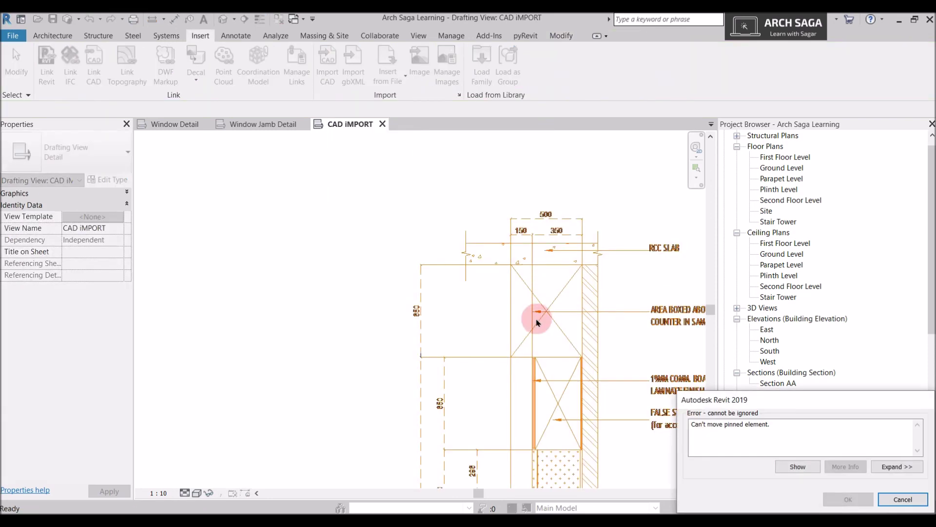
key("Escape")
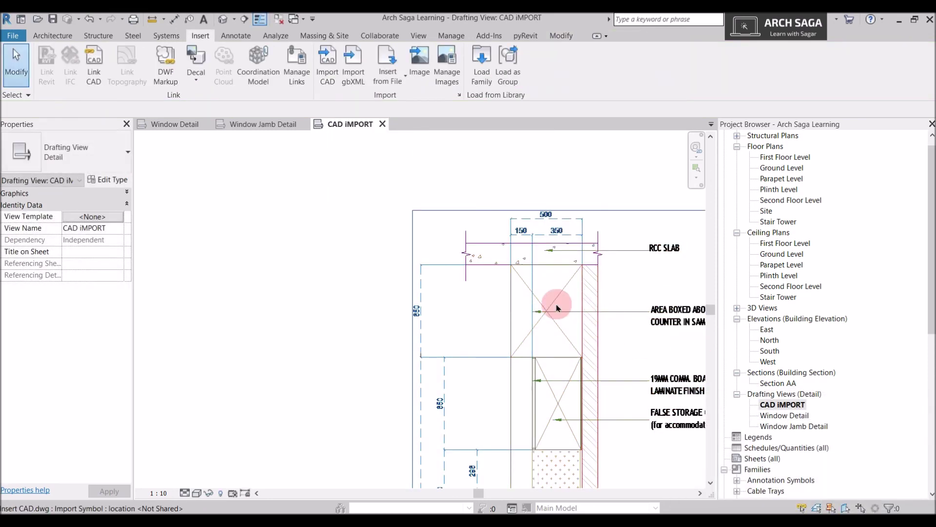
Unpin the imported Insert CAD.dwg drawing.
left_click(524, 259)
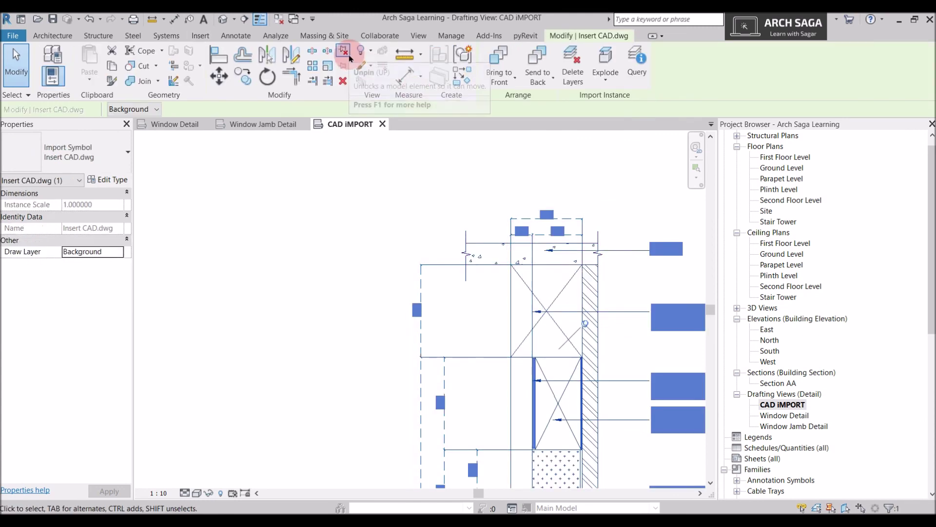
left_click(344, 51)
left_click(517, 259)
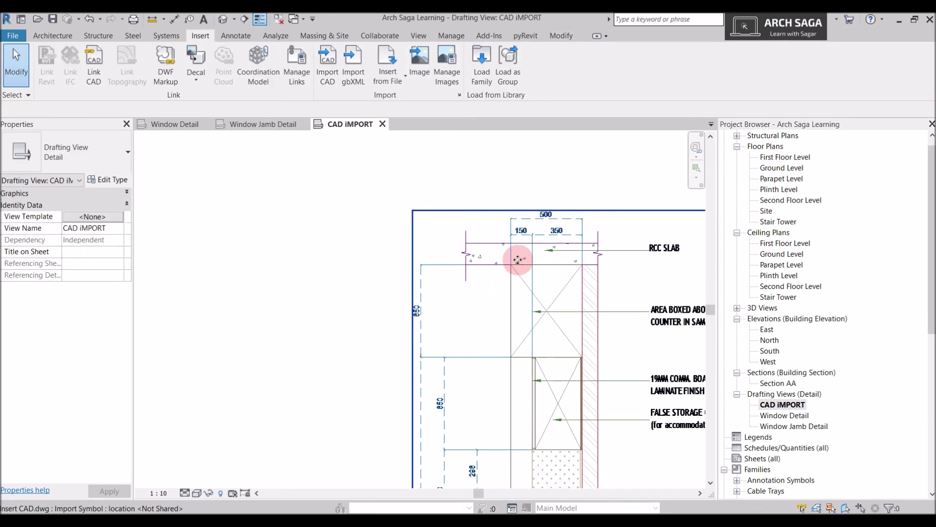
Scale the import graphically from the lower end of its uppermost 650 dimension, matching that dimension's upper end to the 650 mm detail line's endpoint.
left_click(328, 66)
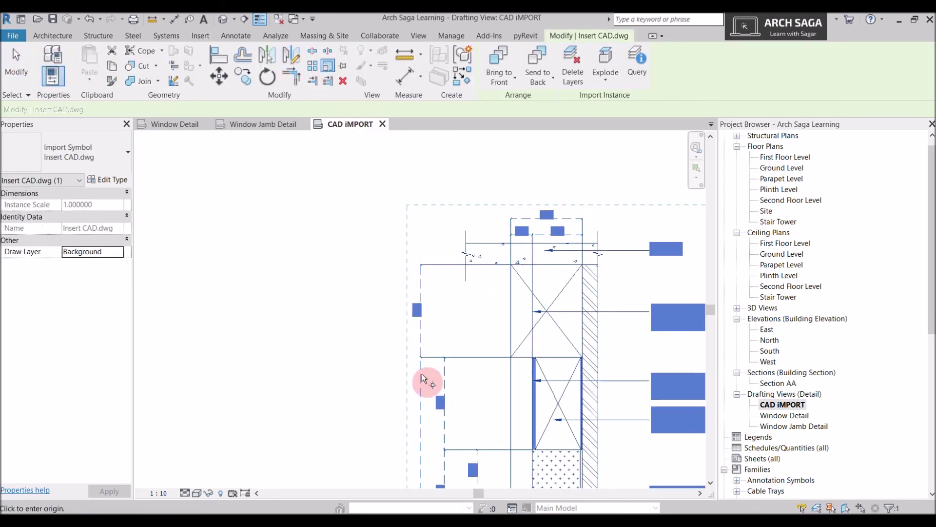
scroll(422, 371, "up", 2)
scroll(424, 361, "up", 1)
scroll(409, 334, "up", 2)
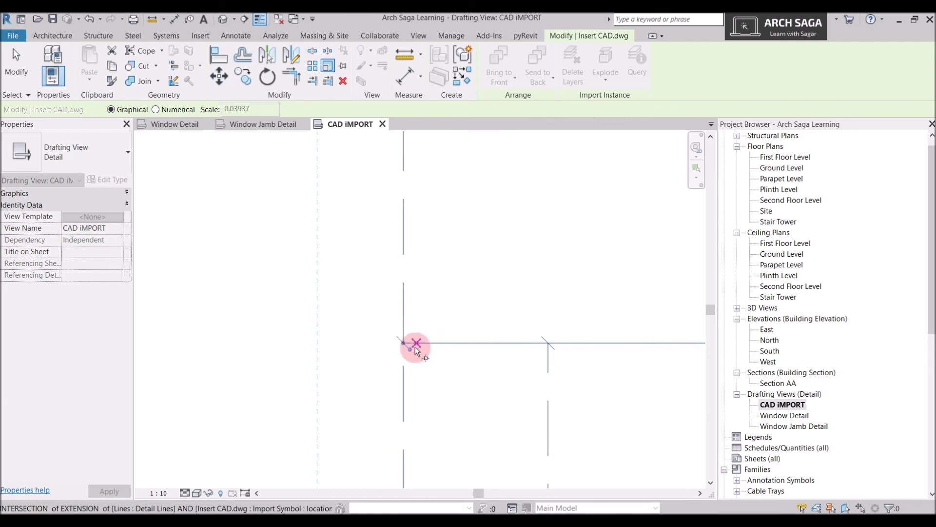
scroll(394, 322, "up", 1)
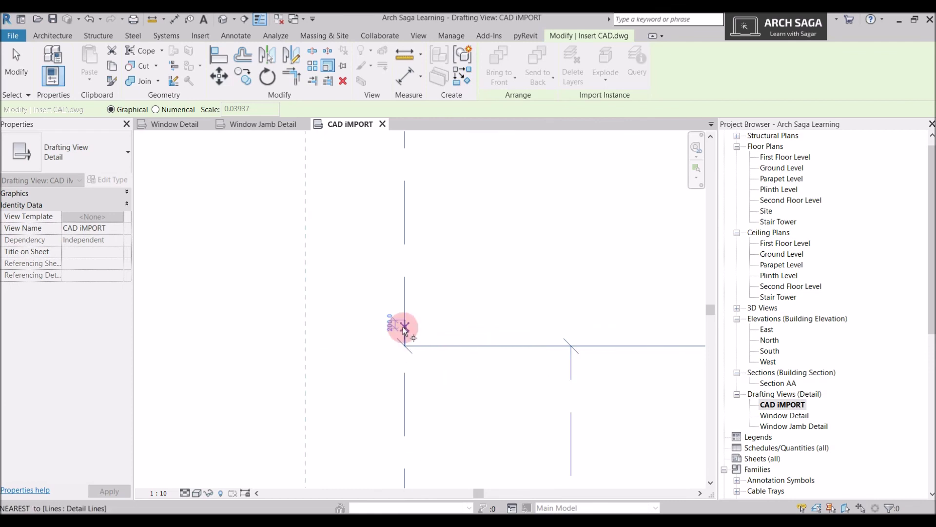
scroll(449, 378, "down", 2)
left_click(420, 357)
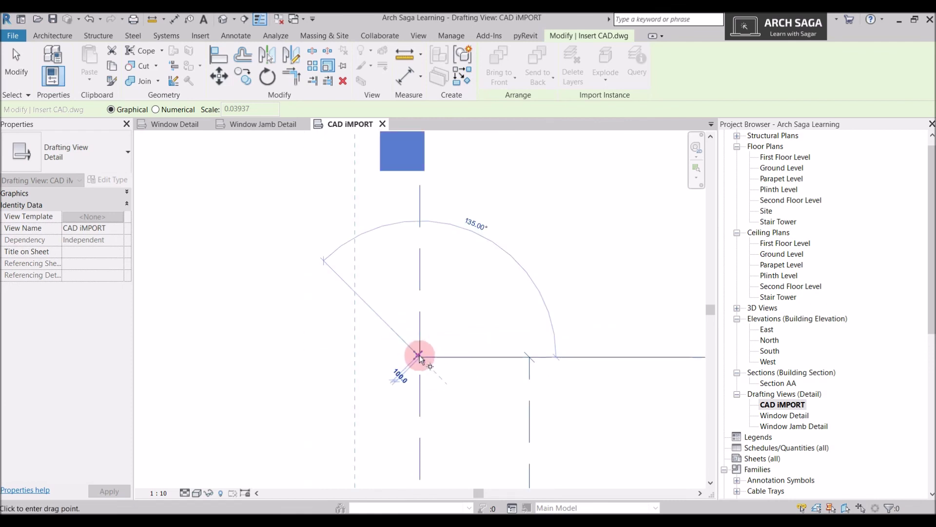
scroll(420, 356, "down", 3)
scroll(423, 194, "up", 1)
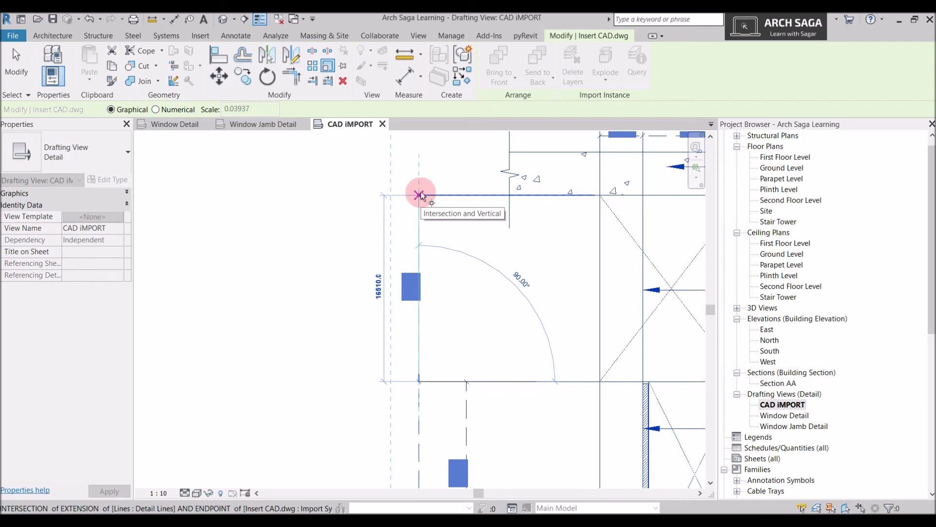
left_click(419, 195)
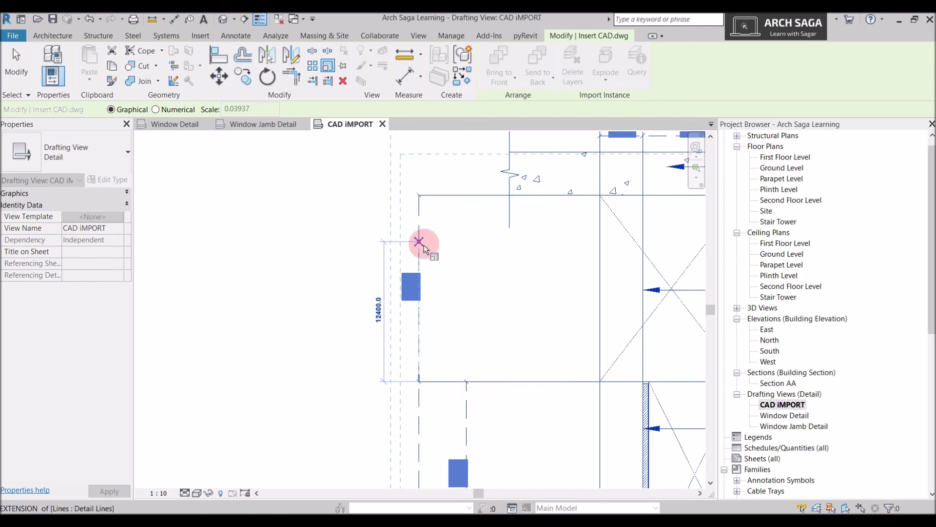
scroll(423, 381, "up", 2)
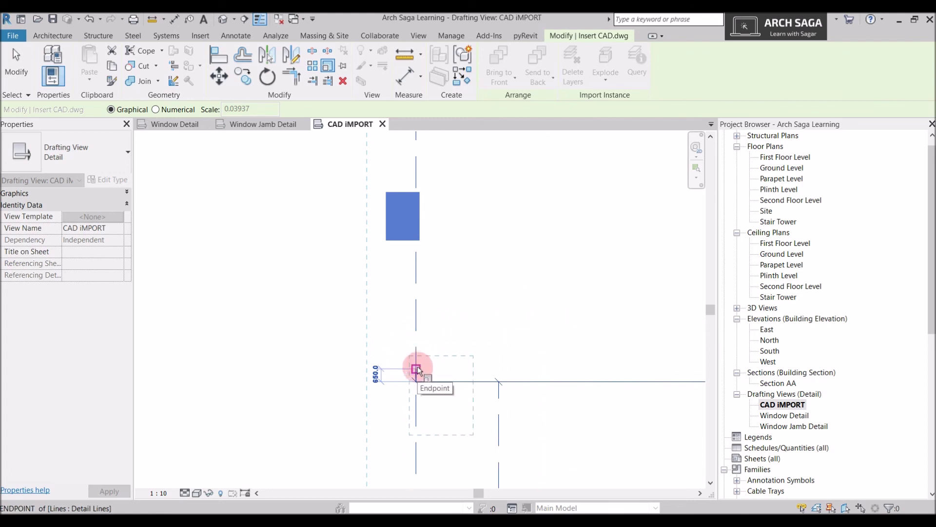
left_click(418, 367)
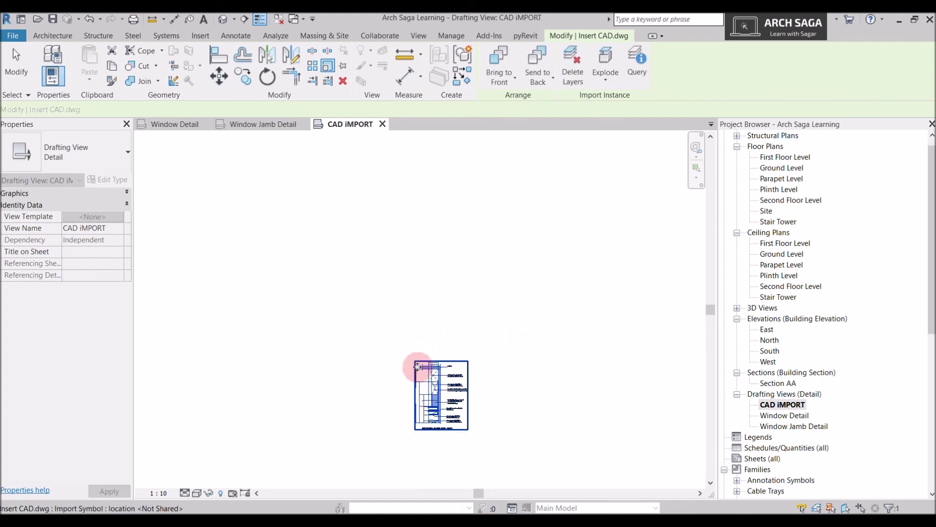
key("Escape")
Move the 650 mm reference line off the imported drawing into the empty space to its left.
scroll(417, 361, "up", 6)
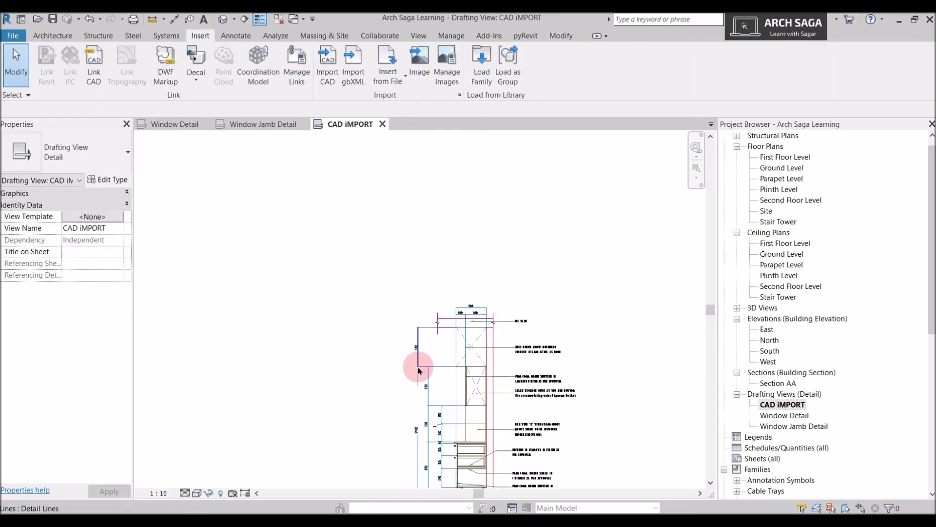
left_click(418, 346)
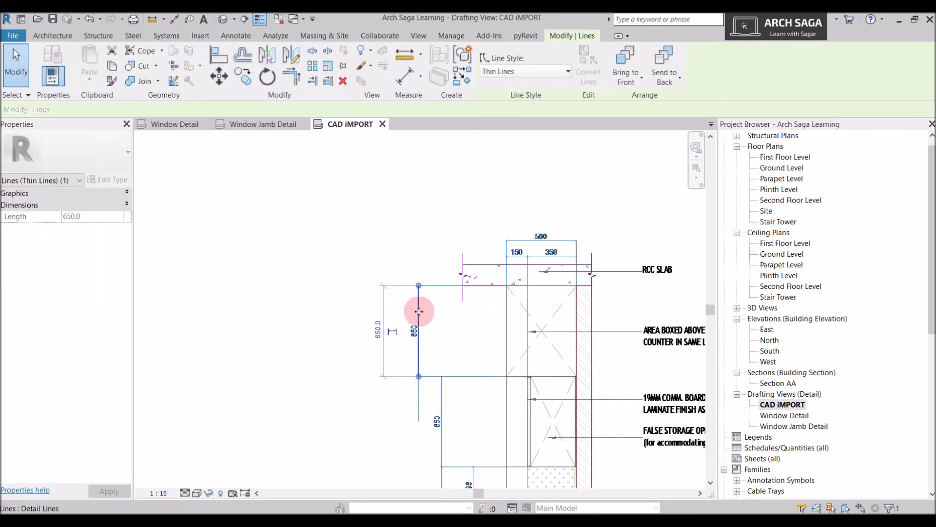
left_click_drag(398, 315, 339, 333)
key("Escape")
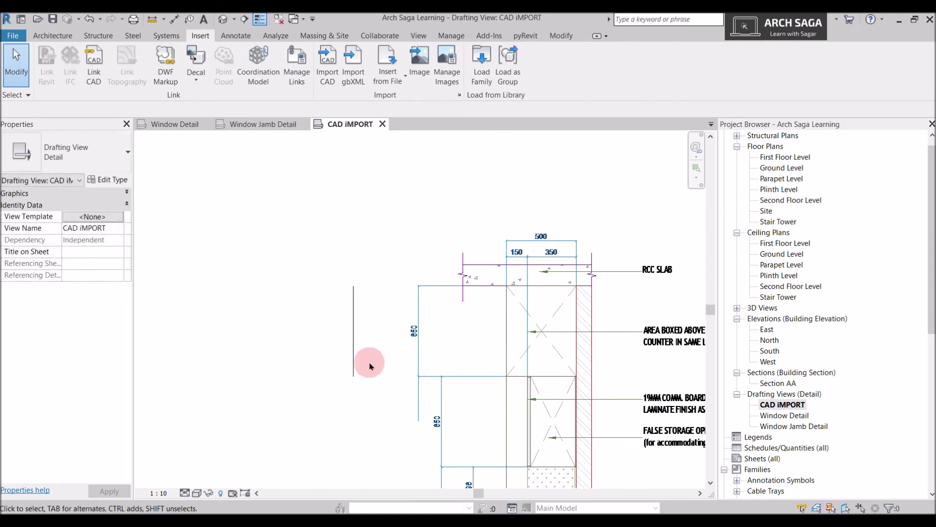
Add an aligned dimension to the height of the boxed area below the RCC slab, inside the imported 650 dimension.
scroll(469, 351, "down", 3)
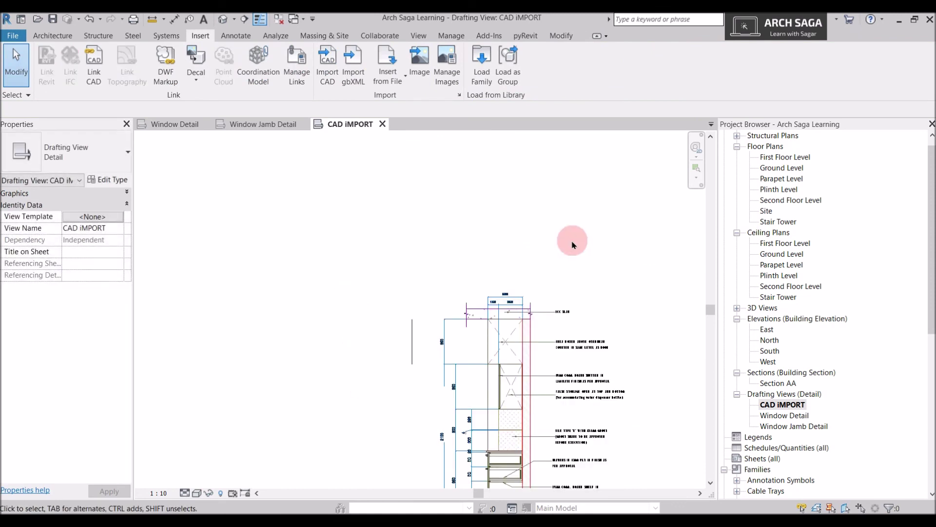
scroll(438, 319, "up", 3)
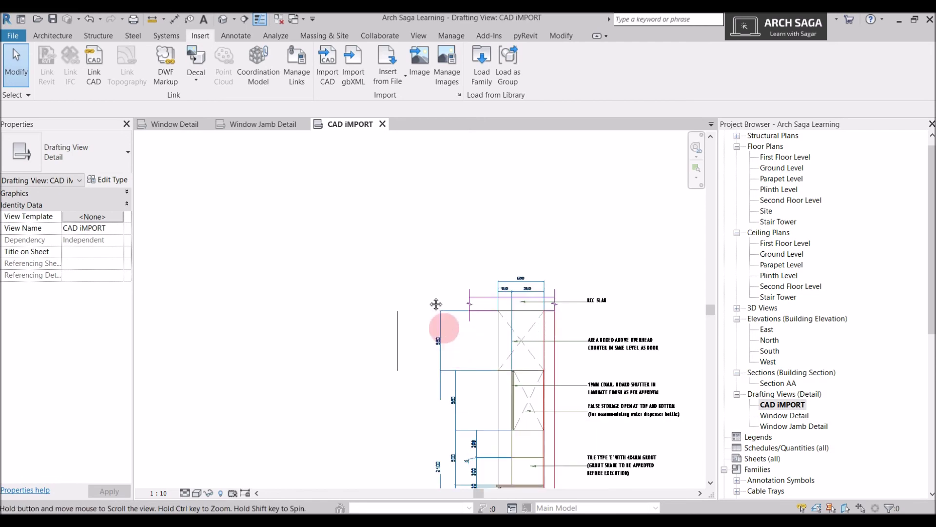
scroll(408, 289, "down", 1)
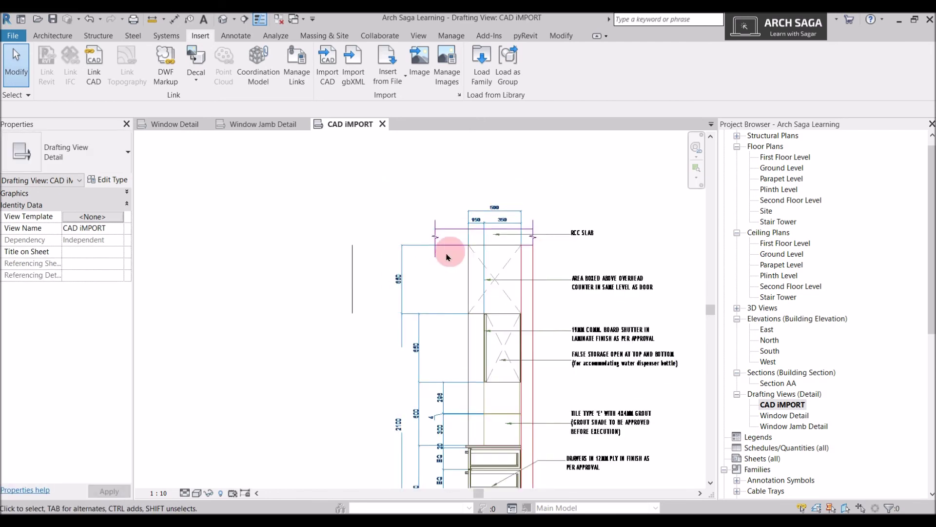
scroll(446, 255, "up", 1)
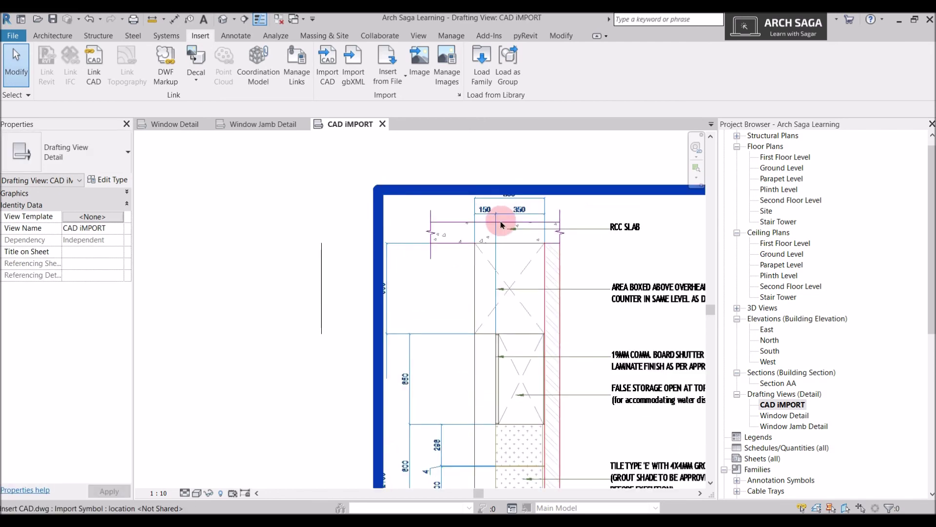
left_click(174, 19)
left_click(411, 247)
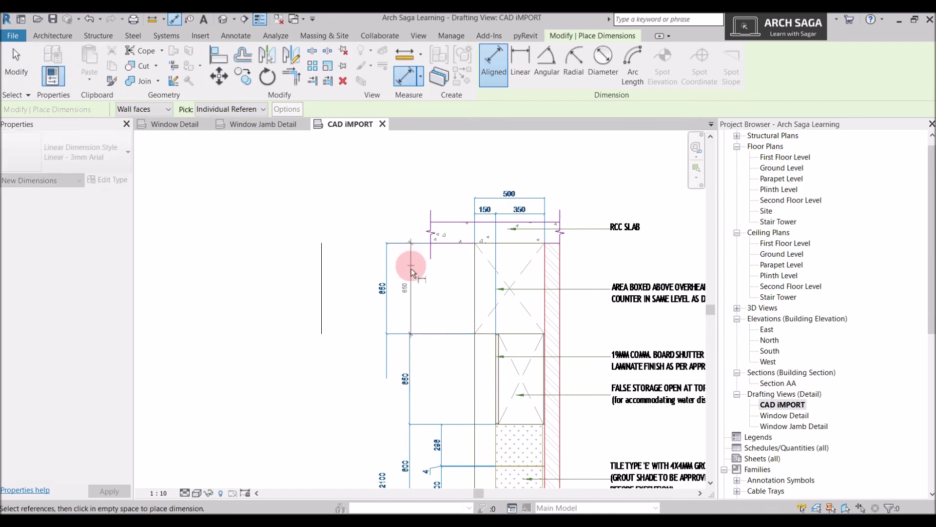
scroll(412, 267, "up", 1)
left_click(398, 276)
Add an aligned dimension across the full width marked 500 above the RCC slab.
scroll(502, 185, "up", 2)
left_click(487, 188)
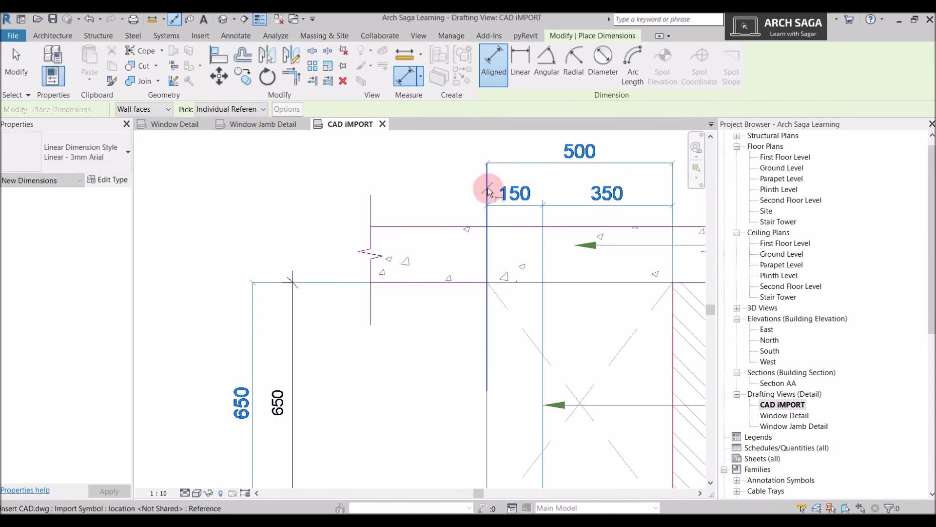
left_click(673, 180)
left_click(603, 172)
key("Escape")
key("Escape")
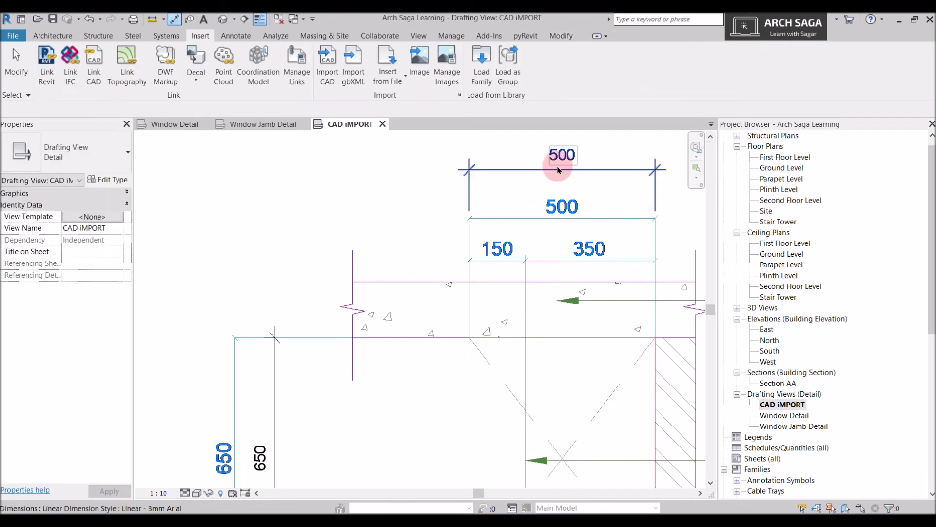
Delete the two check dimensions placed beside the imported 500 and 650 dimensions.
left_click(558, 169)
scroll(558, 168, "down", 1)
key("Delete")
scroll(374, 312, "down", 2)
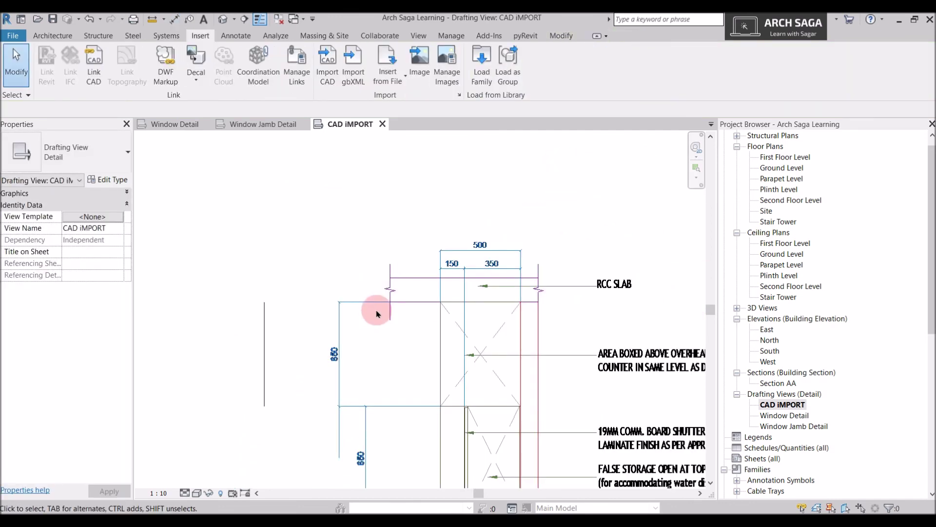
scroll(380, 316, "down", 1)
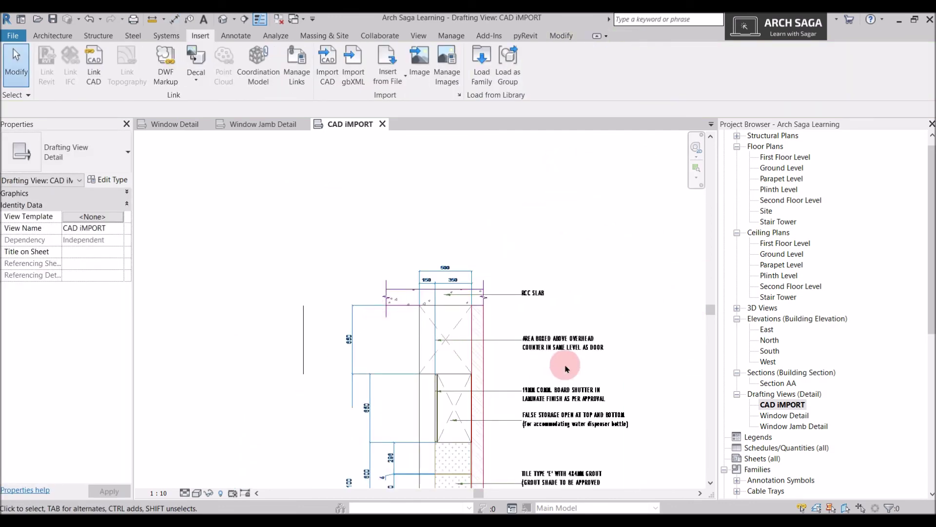
left_click(487, 340)
scroll(456, 327, "down", 1)
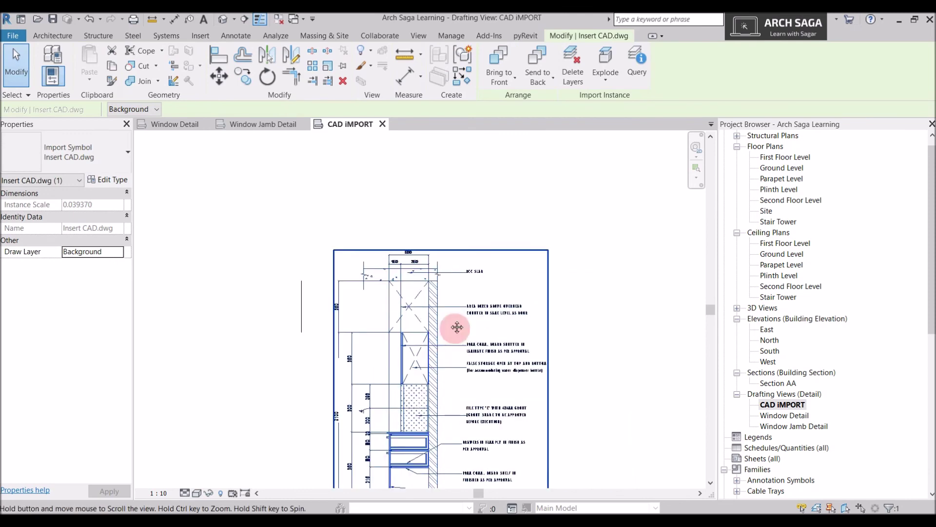
middle_click_drag(457, 327, 436, 303)
left_click(553, 363)
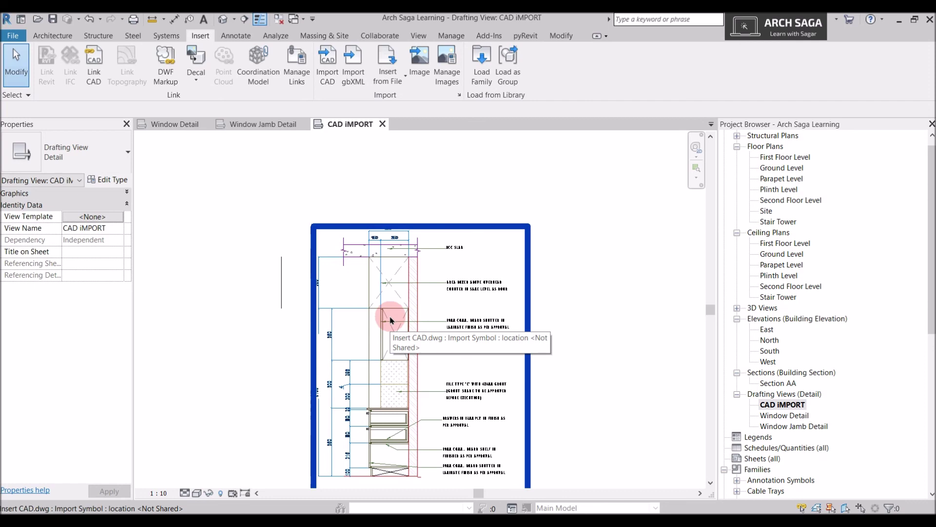
Draw Thin Lines detail lines over the RCC slab's upper and lower edges, between its two break lines.
key("d")
key("l")
scroll(273, 259, "up", 6)
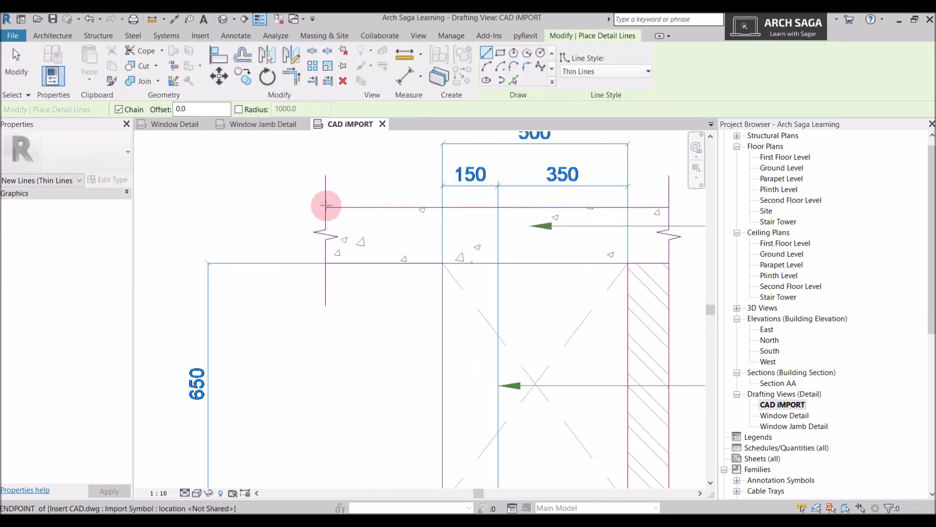
left_click(326, 206)
left_click(669, 207)
key("Escape")
left_click(325, 263)
left_click(669, 263)
Trace the hatched wall's faces and the boxed area's long front edge with detail lines picked from the import.
left_click(514, 79)
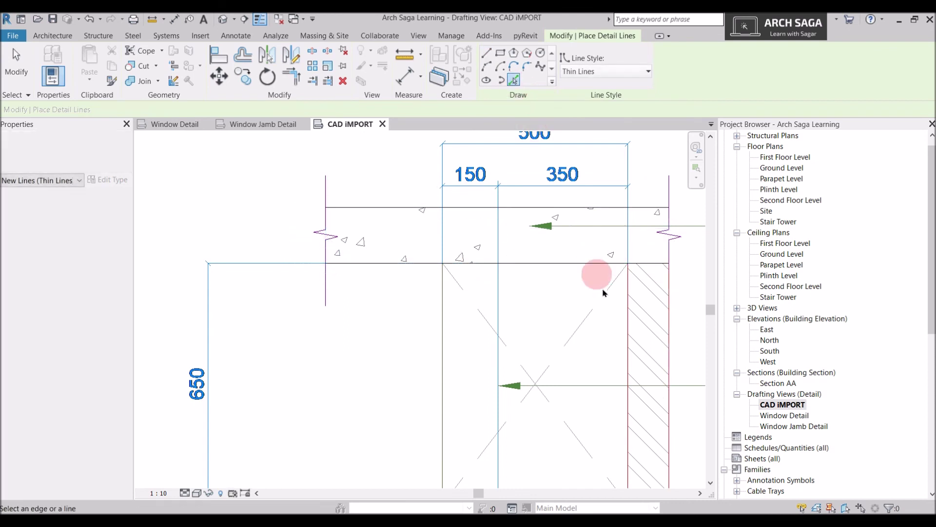
left_click(668, 287)
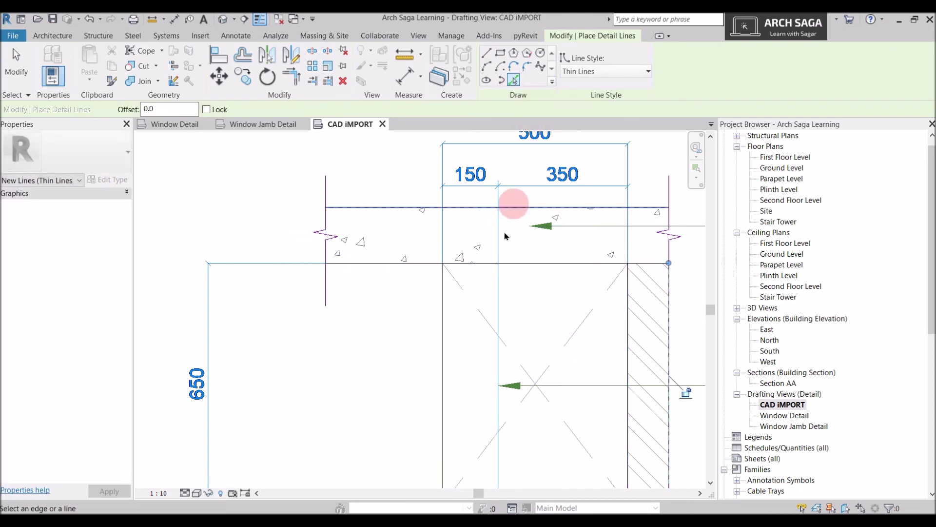
scroll(505, 236, "down", 2)
left_click(464, 324)
middle_click_drag(544, 424, 522, 342)
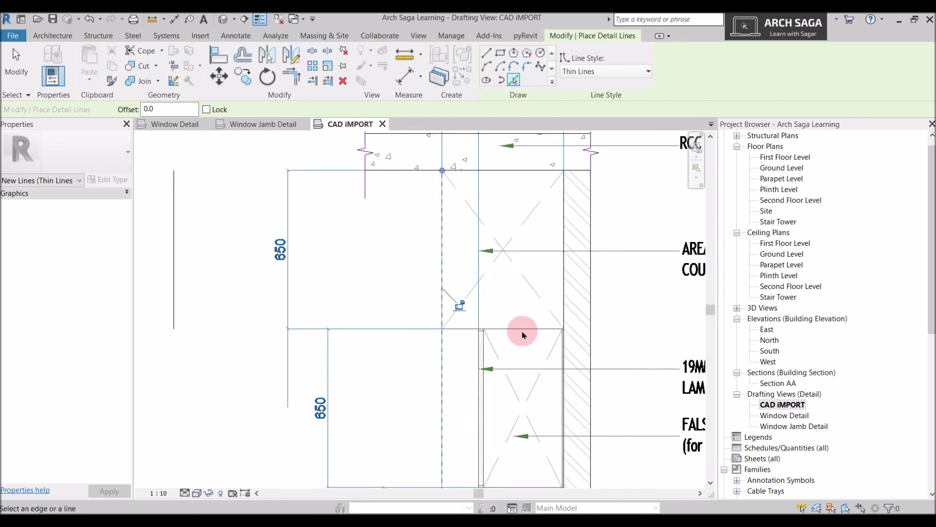
Trace the board shutter and the false storage box's crossing diagonals with detail lines picked from the import.
scroll(475, 363, "up", 1)
left_click(483, 356)
left_click(506, 351)
left_click(576, 347)
scroll(576, 346, "down", 4)
key("Escape")
scroll(563, 381, "up", 1)
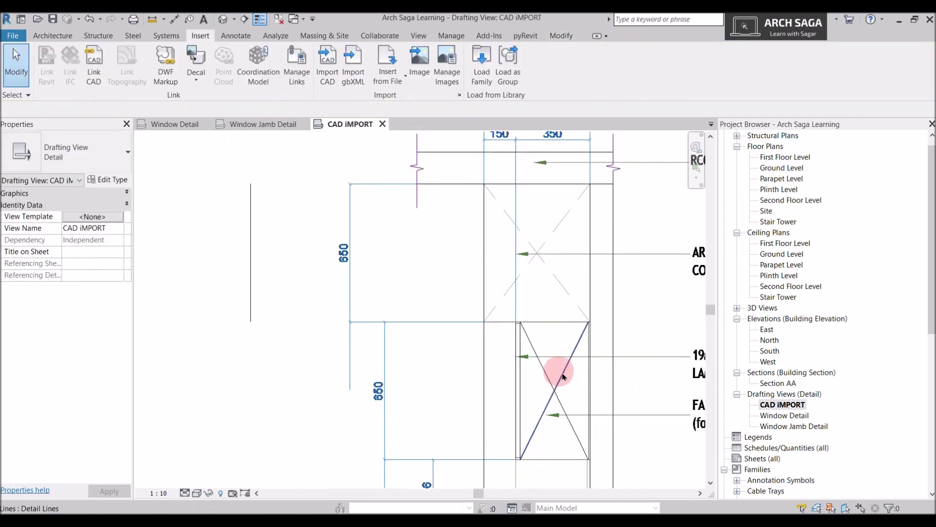
Change the false storage box's traced diagonals to dashed lines, using the <Hidden> line style.
middle_click_drag(563, 376, 449, 284)
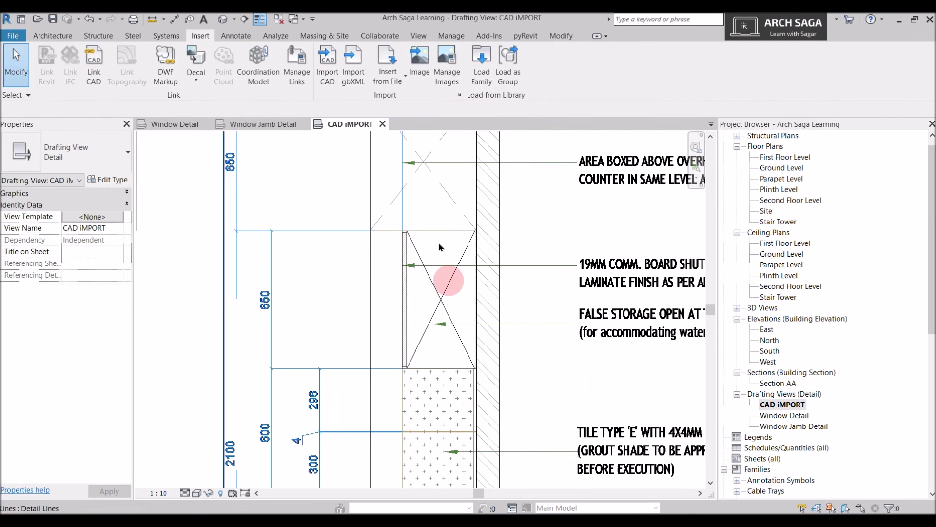
scroll(425, 284, "up", 1)
left_click(432, 276)
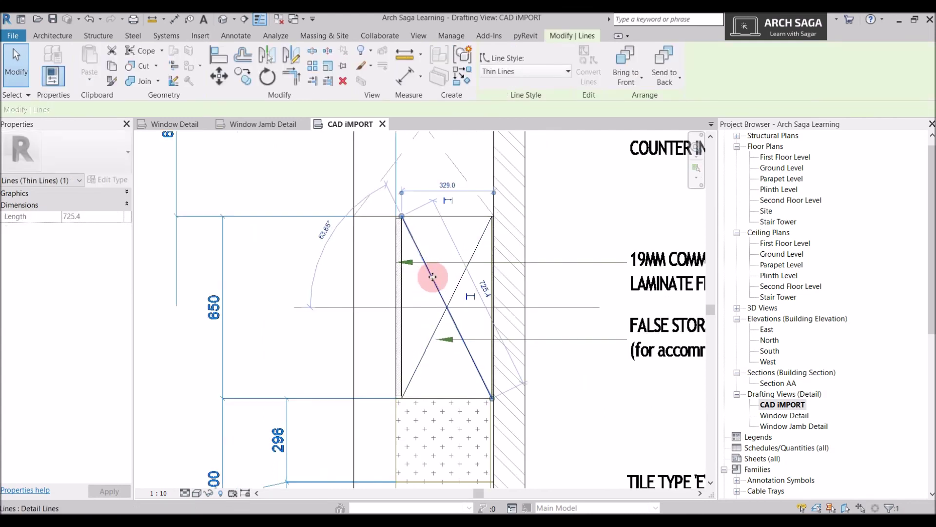
left_click(515, 73)
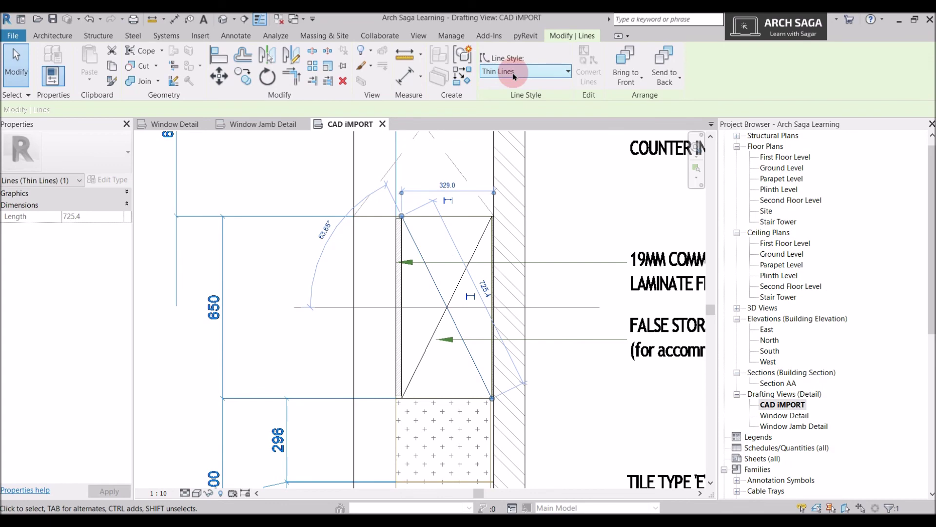
left_click(514, 73)
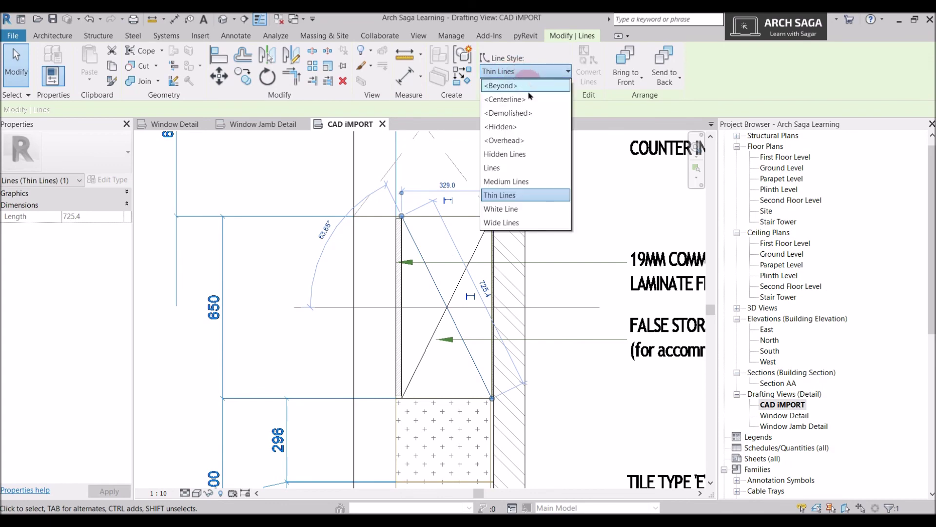
left_click(529, 128)
left_click(476, 286)
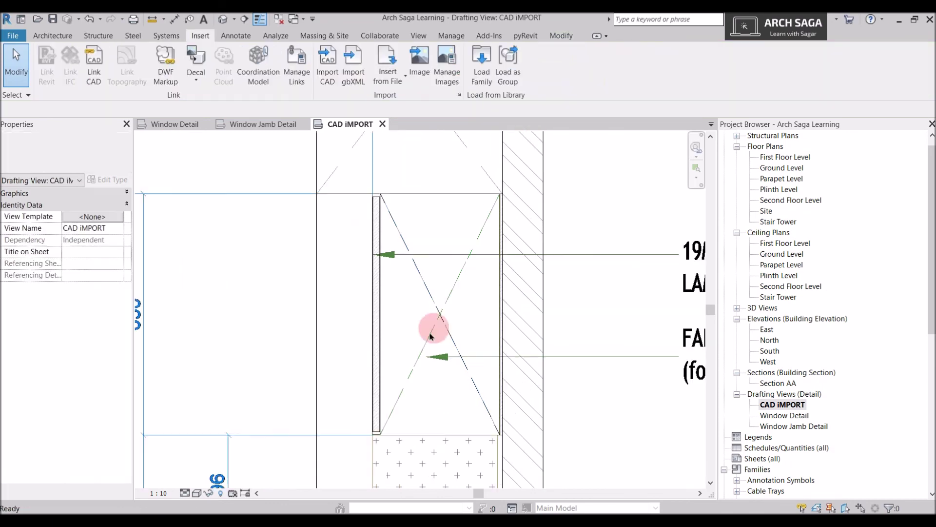
Temporarily hide the imported Insert CAD.dwg to review the traced detail lines, and restore its display.
scroll(445, 305, "down", 2)
scroll(493, 288, "down", 3)
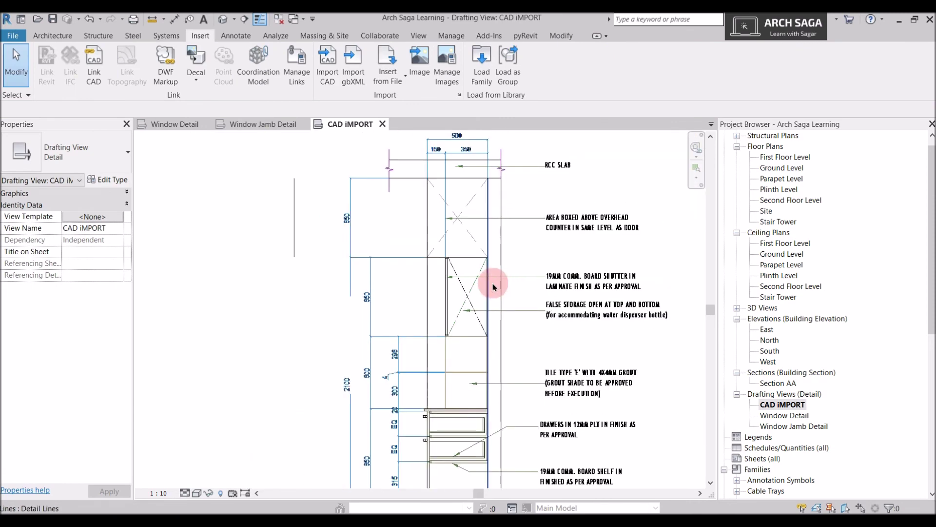
scroll(414, 328, "down", 2)
left_click(422, 311)
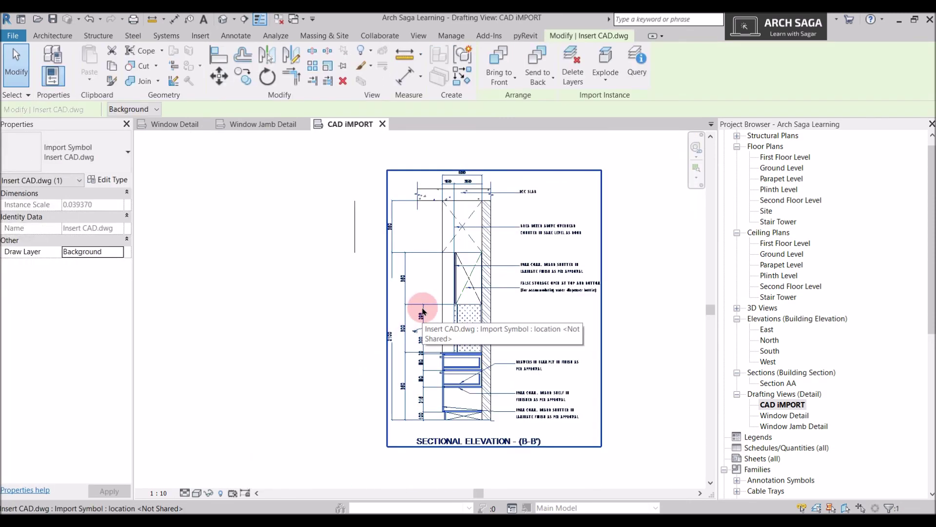
key("h")
key("h")
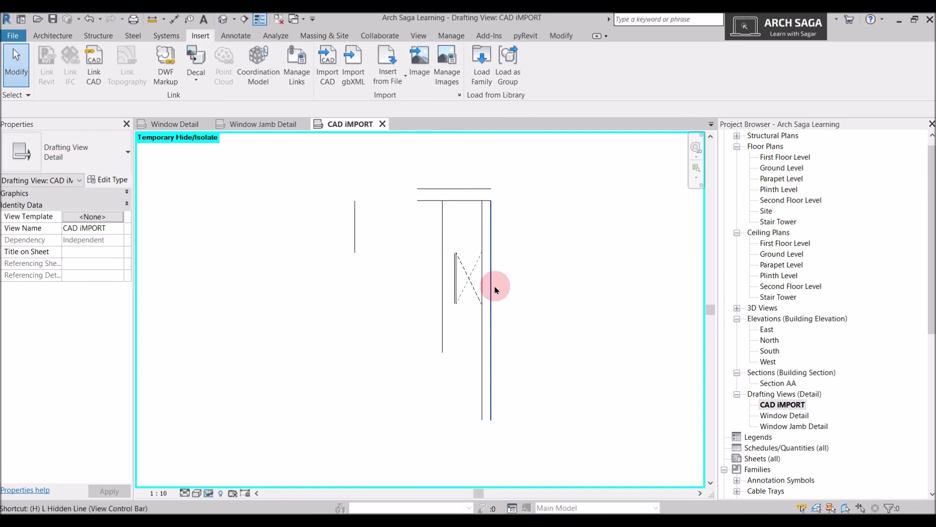
key("h")
key("r")
Trace the tile area's edges, its grout joint and the countertop with detail lines picked from the import.
scroll(493, 283, "up", 4)
key("d")
key("l")
scroll(372, 351, "up", 2)
scroll(434, 313, "down", 5)
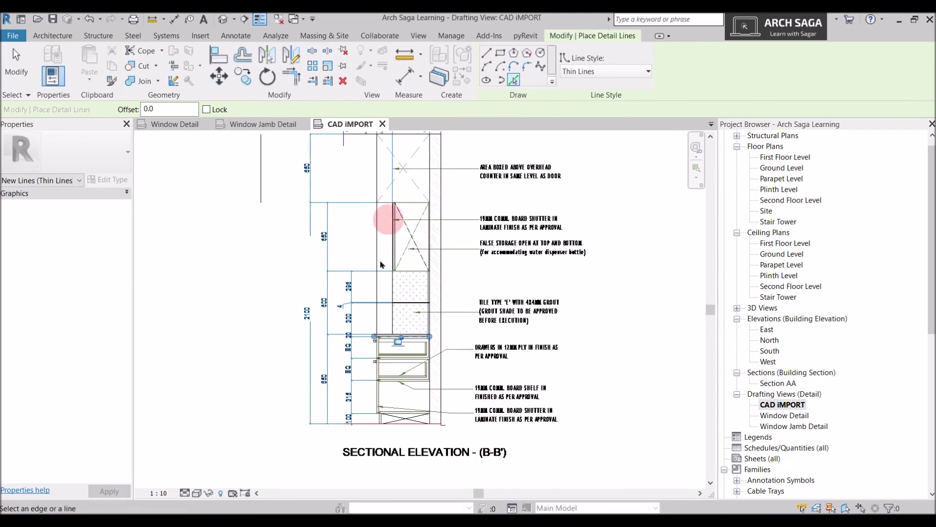
scroll(385, 292, "down", 3)
scroll(382, 330, "up", 2)
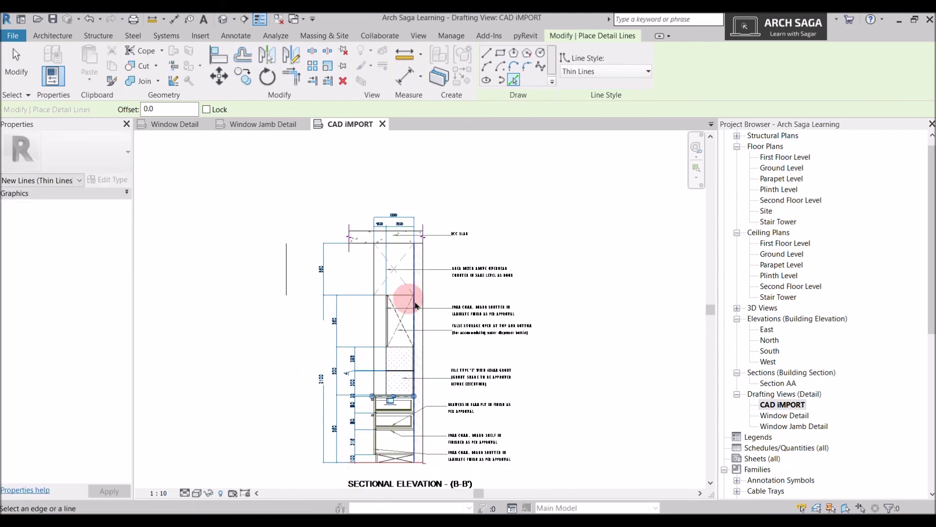
scroll(380, 251, "up", 2)
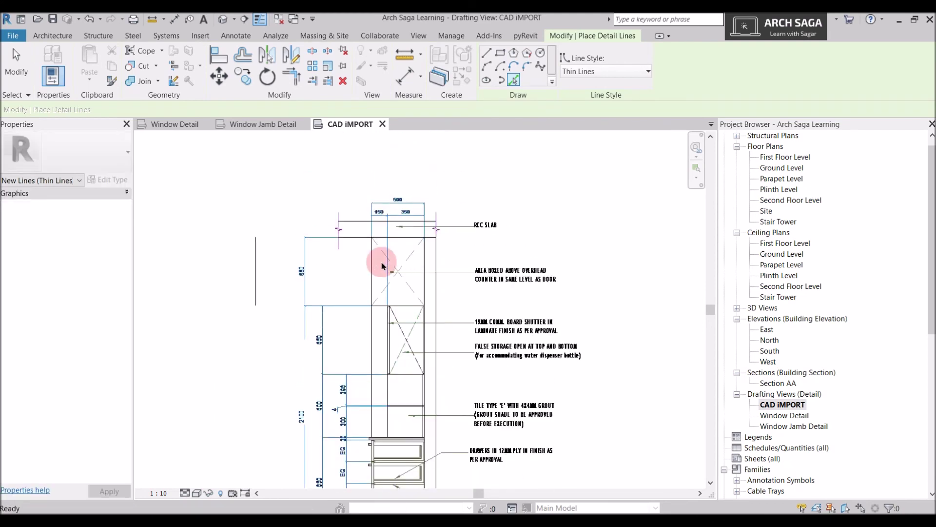
key("Escape")
key("Escape")
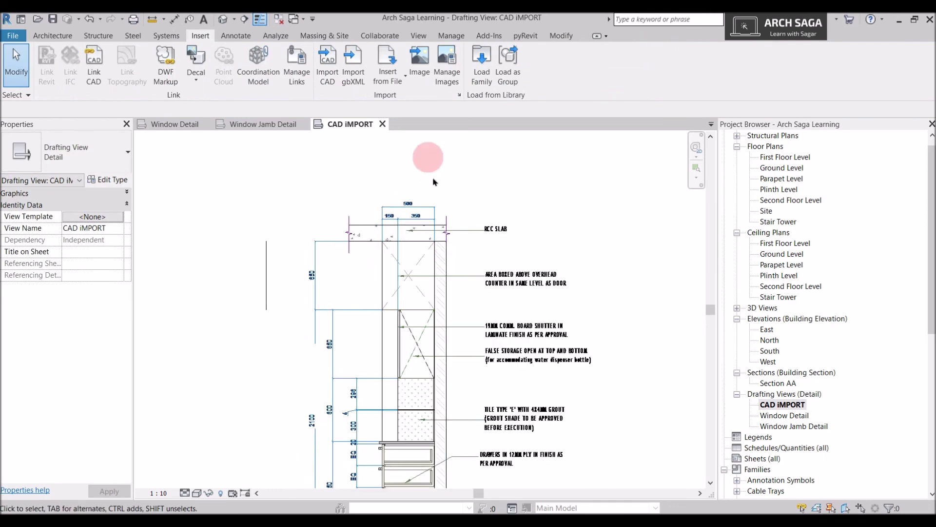
Sketch a rectangular filled region about 973 by 150 mm over the RCC slab, reaching slightly past both break lines.
scroll(390, 263, "up", 4)
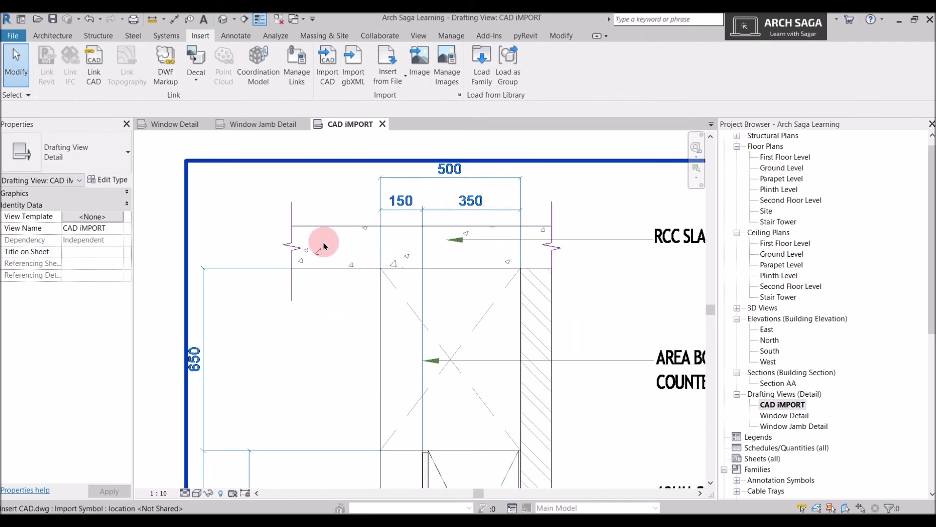
key("f")
key("r")
left_click(530, 54)
left_click(513, 68)
left_click(526, 56)
scroll(258, 246, "up", 2)
left_click(295, 219)
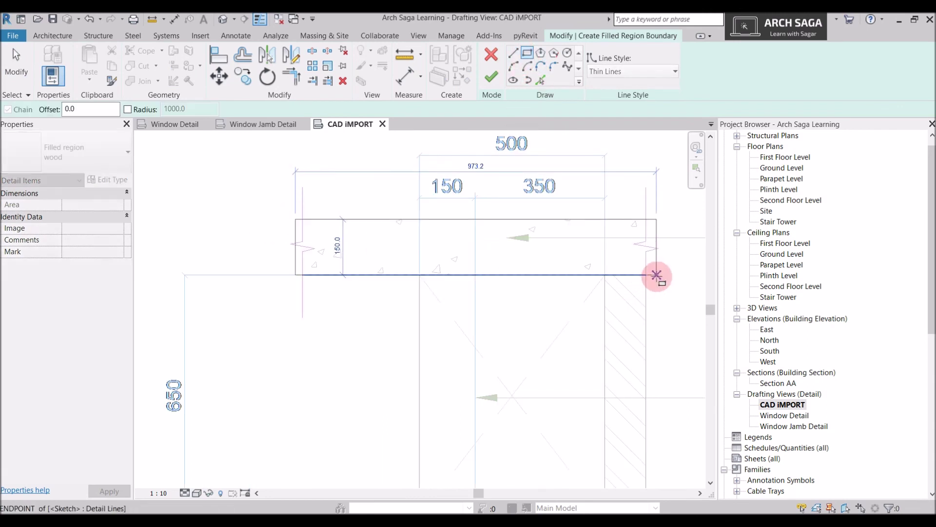
left_click(657, 274)
middle_click_drag(391, 309, 350, 312)
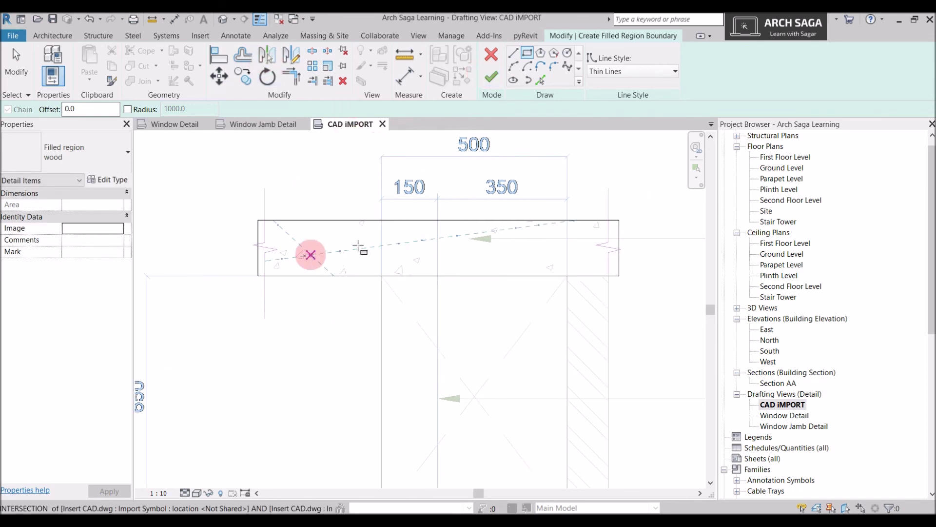
Change the slab's filled region type to concrete and finish its sketch.
left_click(92, 155)
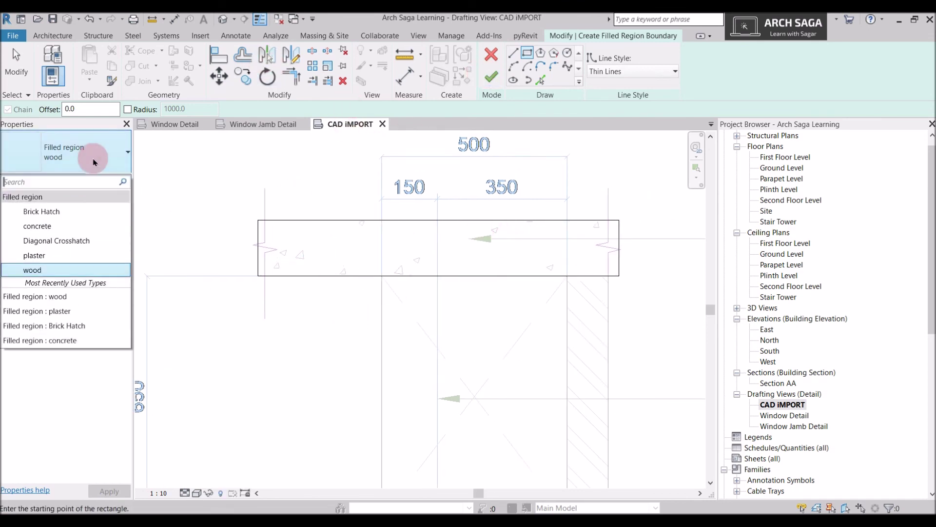
left_click(53, 227)
left_click(492, 77)
left_click(628, 275)
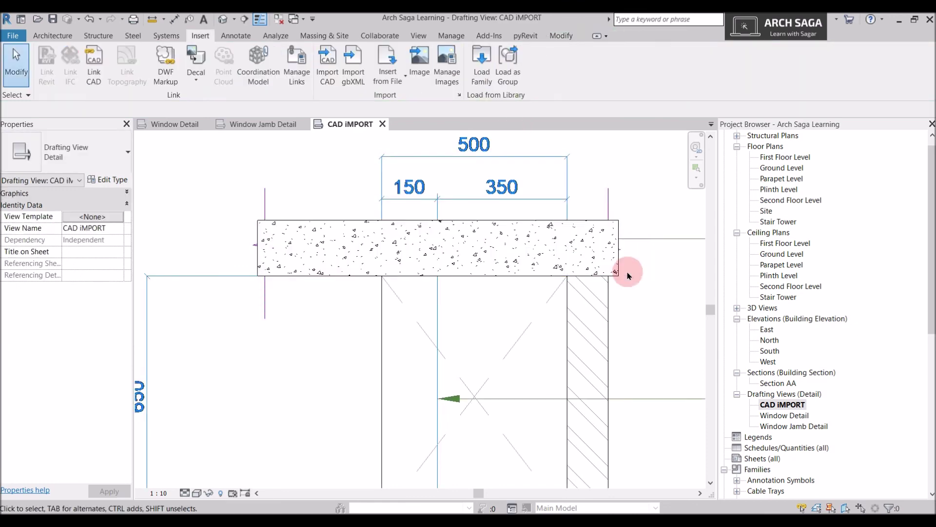
Stretch the concrete region's left edge slightly farther out beyond the slab's left break line.
left_click(253, 248)
left_click_drag(253, 248, 240, 247)
left_click(484, 248)
Place an M_Break Line detail component, rotated to mask the concrete region's excess, across the RCC slab's left end.
left_click(96, 55)
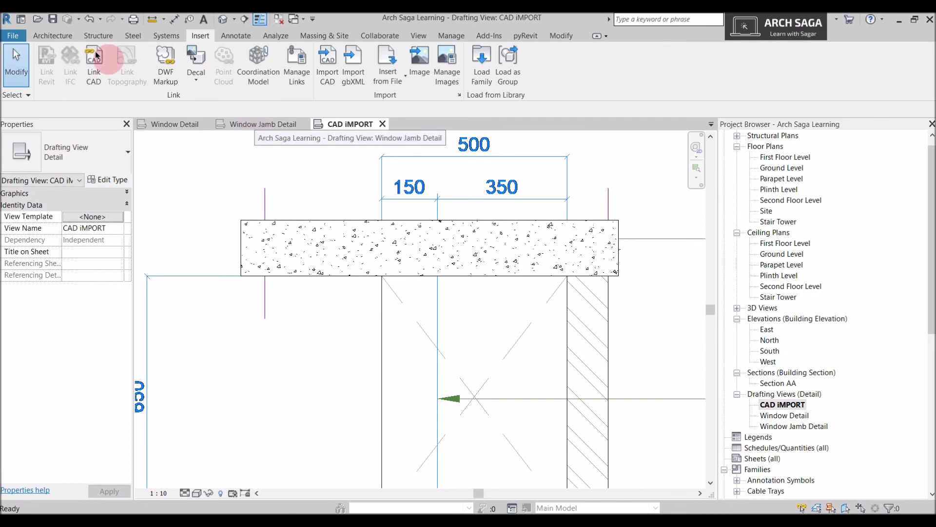
left_click(236, 36)
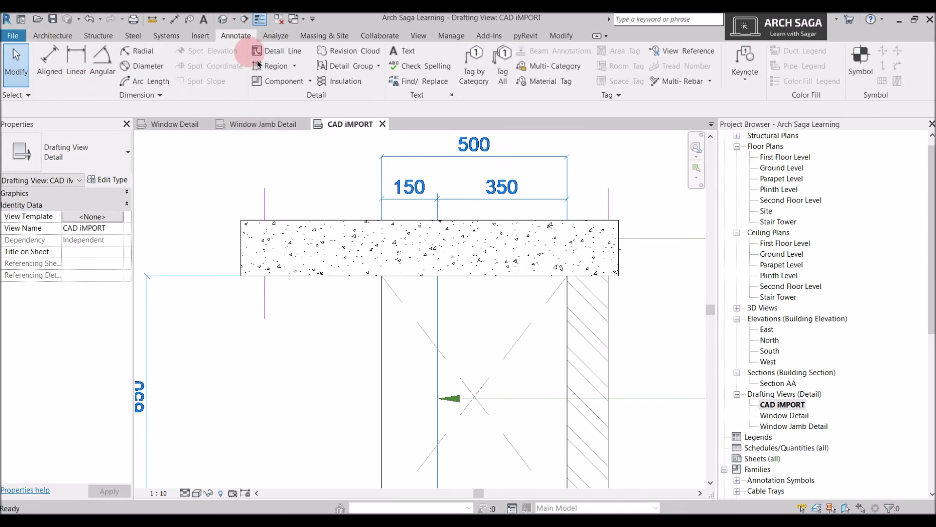
left_click(276, 81)
left_click(264, 242)
key("space")
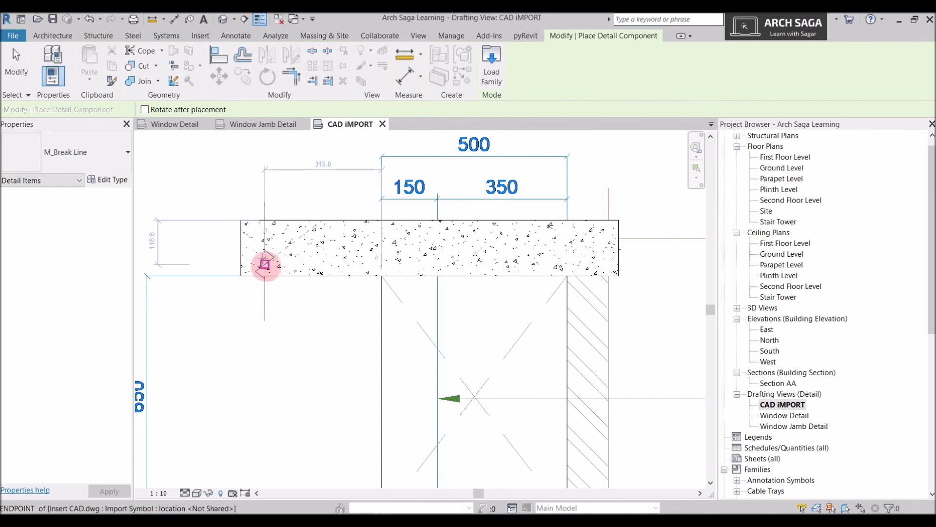
left_click(263, 242)
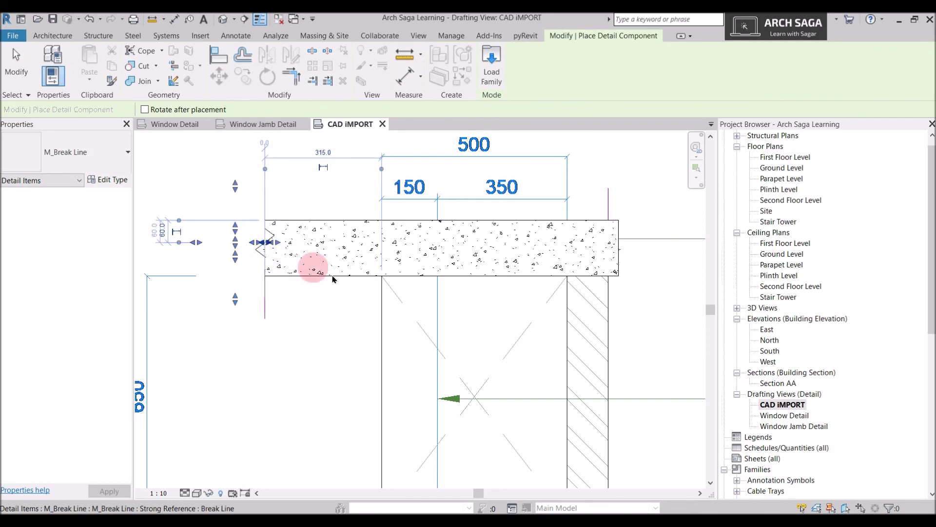
left_click(617, 248)
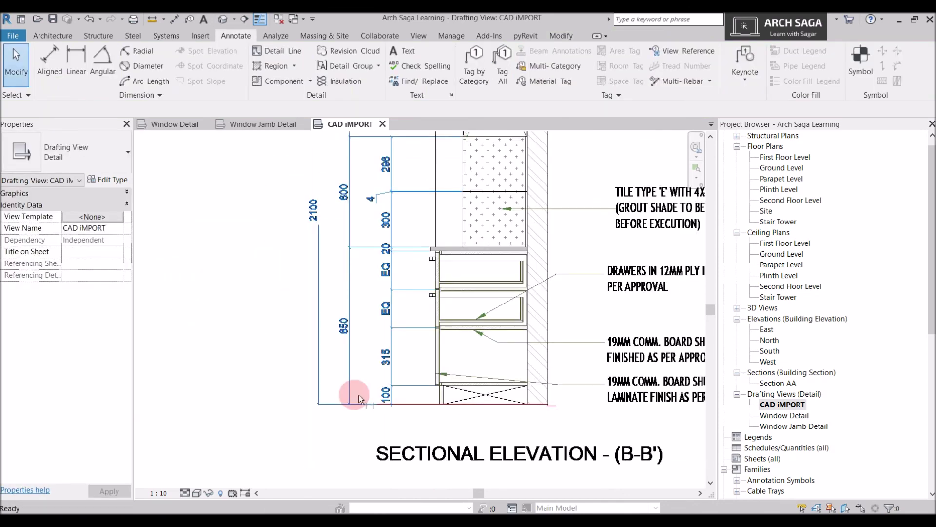
Add a chain of aligned dimensions up the base cabinet from the floor line through the plinth, shelf and drawer levels.
scroll(358, 396, "up", 2)
left_click(423, 409)
left_click(433, 382)
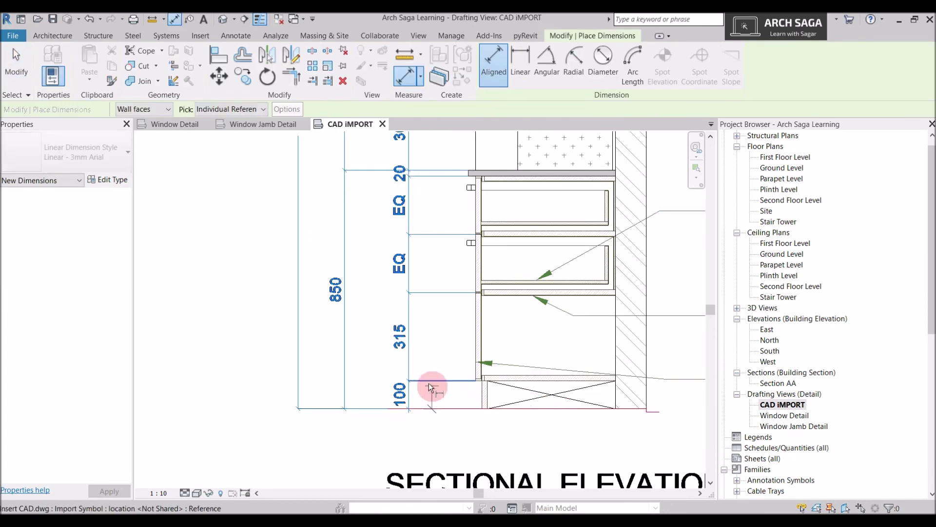
left_click(438, 292)
left_click(429, 234)
Add an overall aligned dimension to the base cabinet's height, from the floor line to the countertop.
left_click(362, 409)
scroll(378, 390, "down", 3)
scroll(376, 372, "up", 2)
middle_click_drag(376, 372, 345, 337)
left_click(338, 361)
key("Escape")
scroll(393, 381, "down", 2)
middle_click_drag(396, 384, 349, 395)
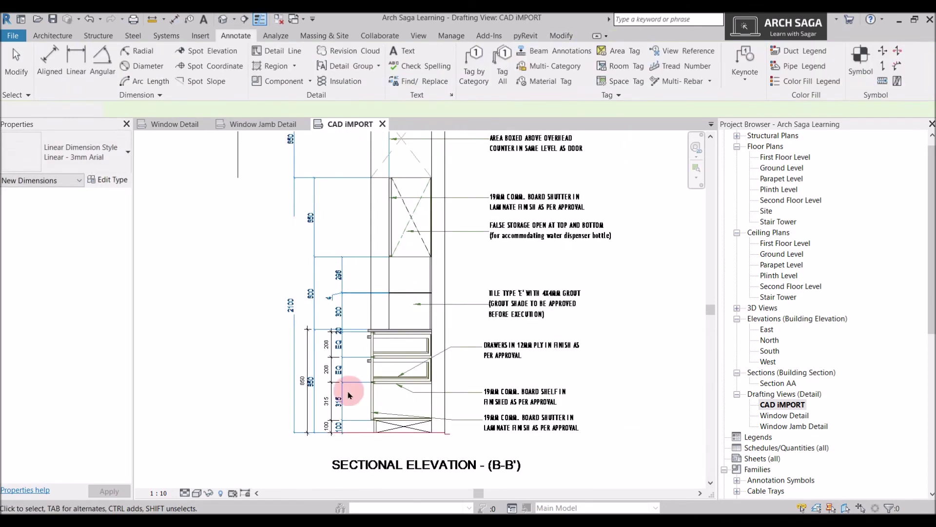
Place a 5mm text note reading "RCC SLAB" beneath the imported RCC slab label.
scroll(446, 286, "up", 1)
middle_click_drag(445, 286, 421, 422)
scroll(504, 330, "up", 2)
scroll(504, 330, "down", 2)
key("t")
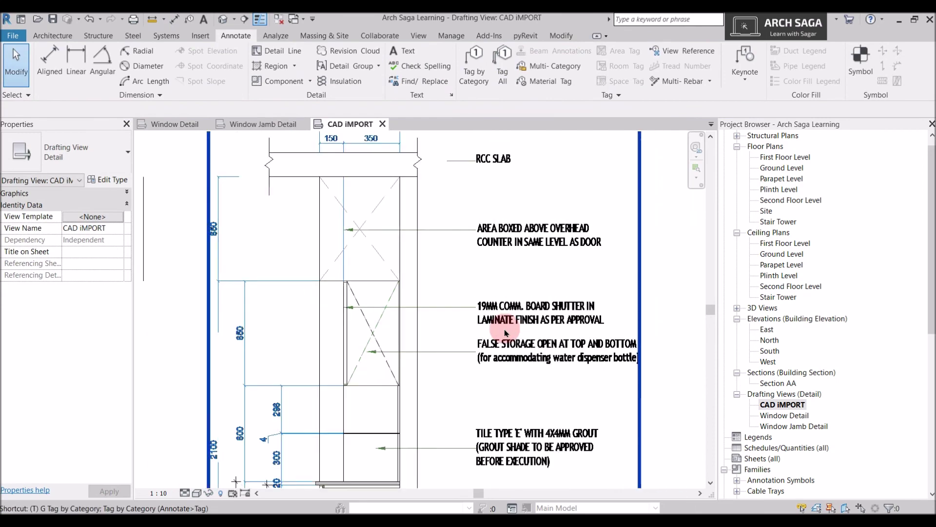
key("x")
left_click(484, 182)
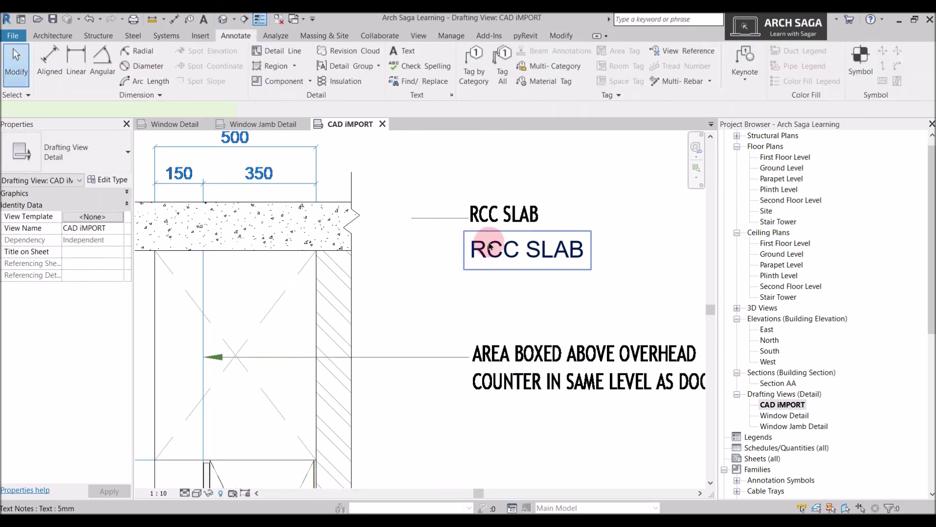
Add a leader to the RCC SLAB note, pointing into the concrete slab, and move the note over the imported label.
left_click(477, 161)
left_click(477, 246)
left_click(466, 54)
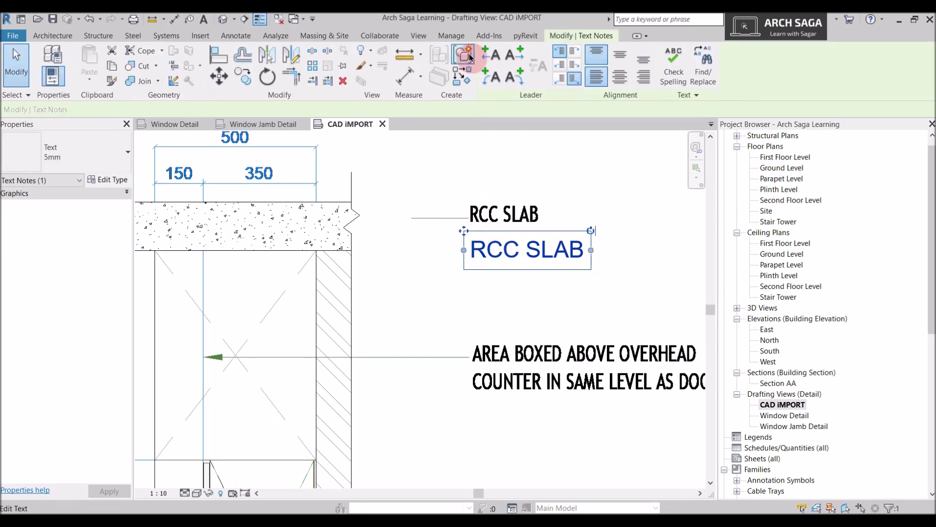
left_click(487, 54)
left_click_drag(387, 249, 339, 256)
left_click_drag(444, 249, 442, 225)
key("Escape")
Delete the imported DWG to check the native elements on their own, and undo the deletion.
scroll(468, 234, "down", 2)
scroll(500, 289, "down", 1)
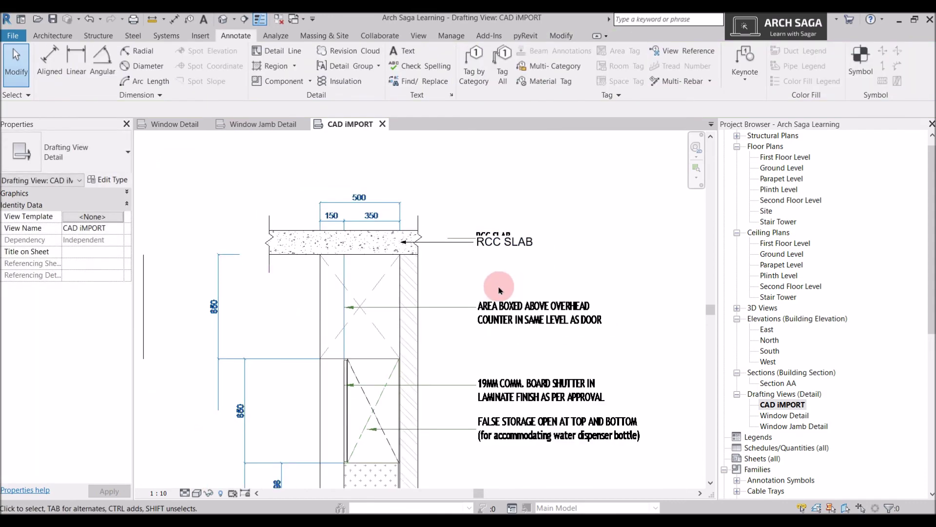
left_click(214, 300)
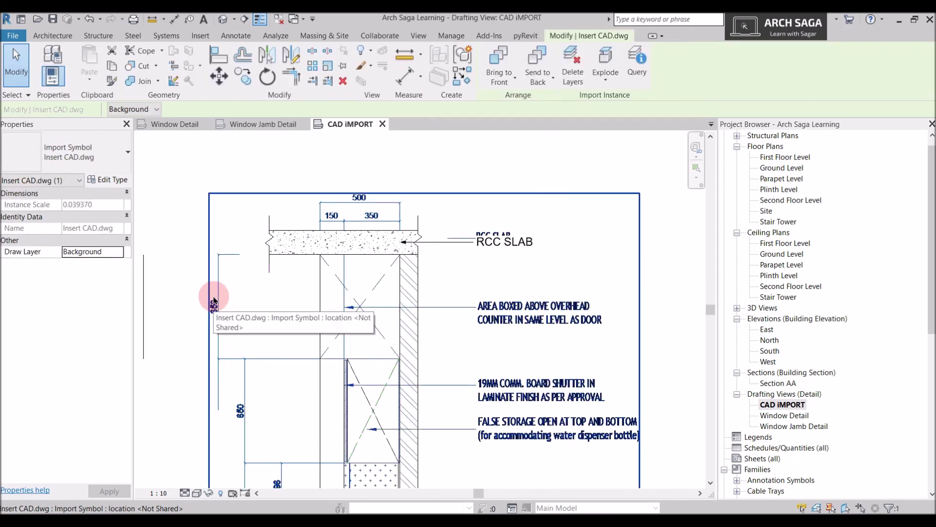
key("Delete")
scroll(492, 351, "down", 2)
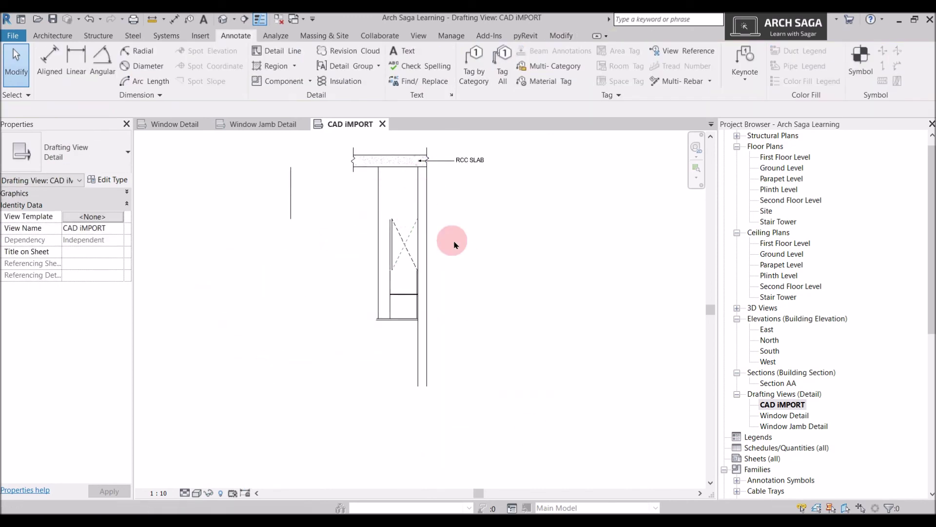
key("ctrl+z")
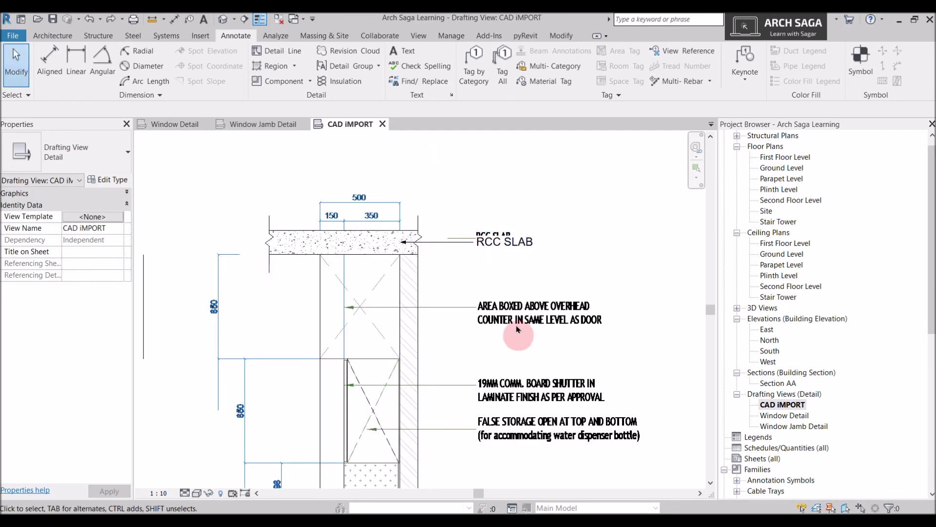
Draw chained thin detail lines about 1242 mm along the floor, 5 mm down at the wall's outer face, and a short run outward.
scroll(514, 303, "down", 3)
scroll(432, 345, "up", 4)
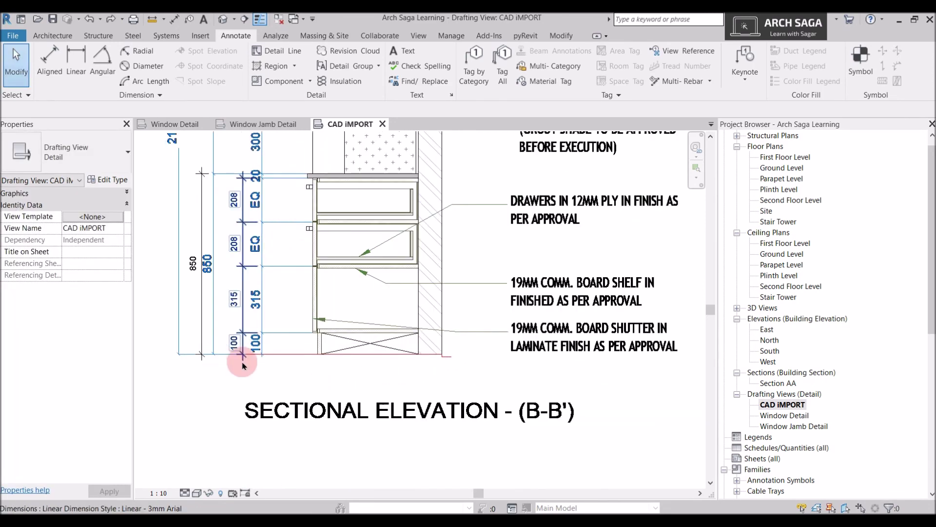
key("l")
scroll(243, 347, "up", 2)
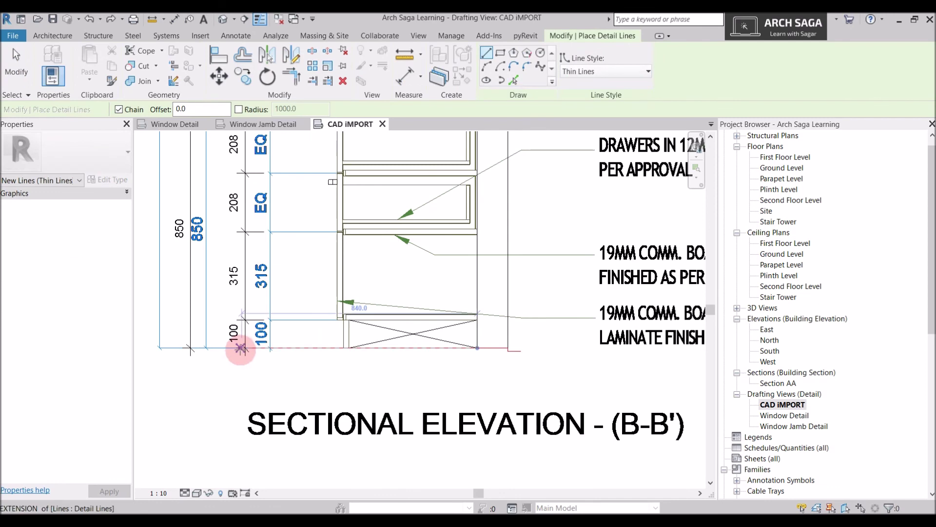
left_click(159, 347)
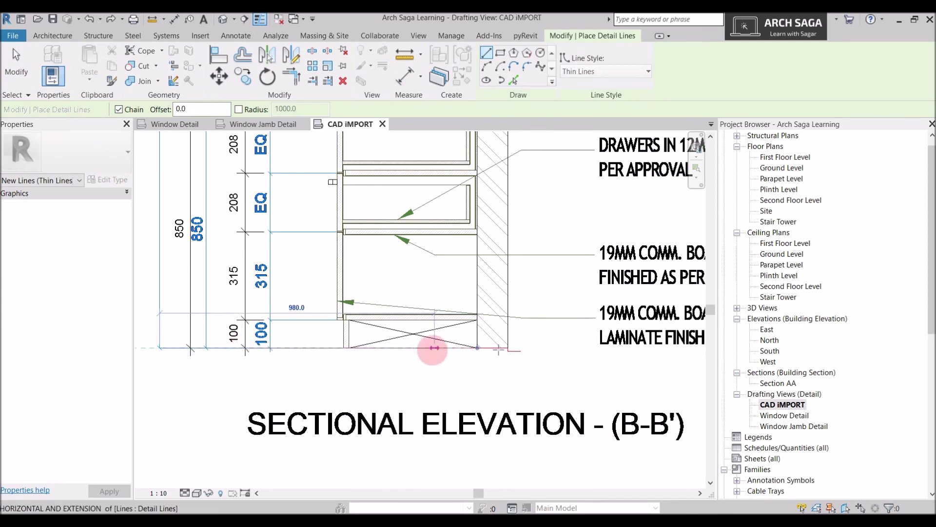
scroll(502, 347, "up", 1)
scroll(502, 352, "up", 2)
left_click(502, 348)
left_click(502, 350)
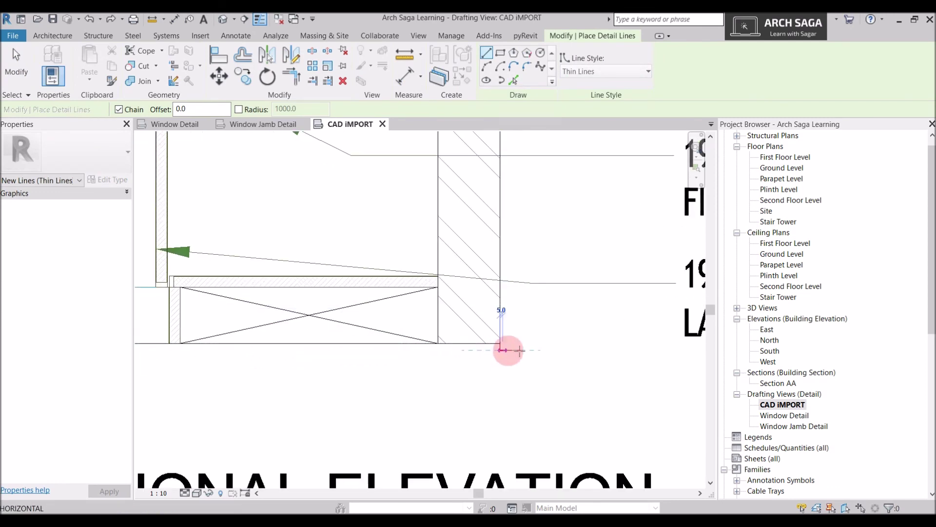
left_click(525, 351)
key("Escape")
key("Escape")
scroll(438, 364, "down", 3)
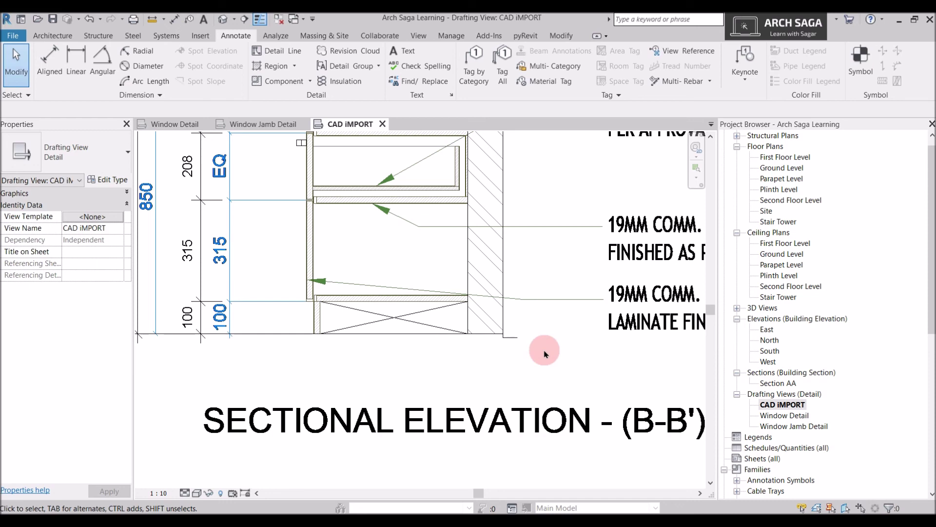
Select the three connected floor-line segments and override their category's projection line colour in the view to red.
left_click(299, 335)
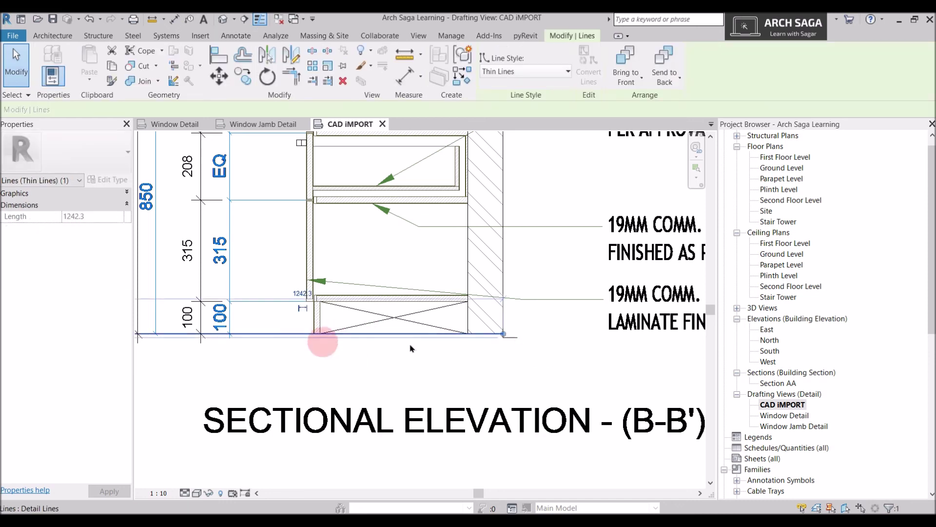
scroll(505, 336, "up", 5)
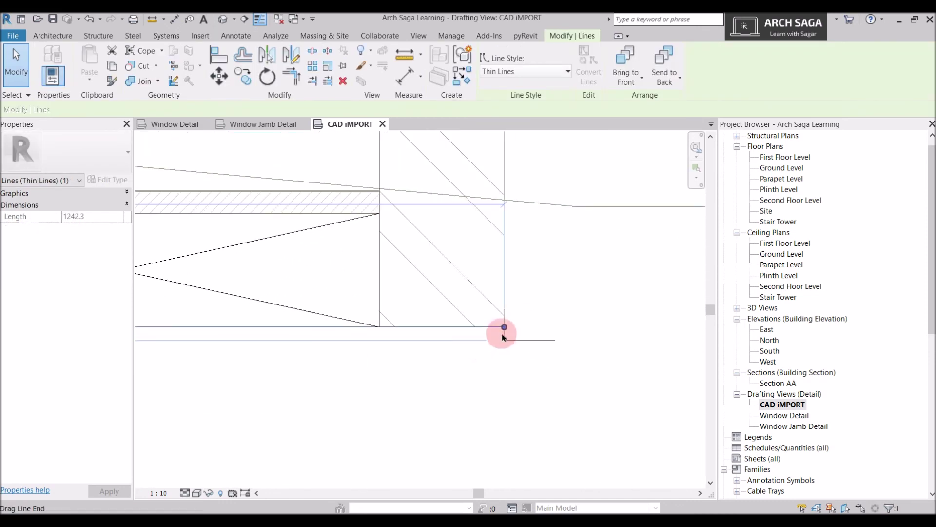
scroll(504, 336, "up", 1)
left_click(520, 342)
scroll(376, 313, "down", 6)
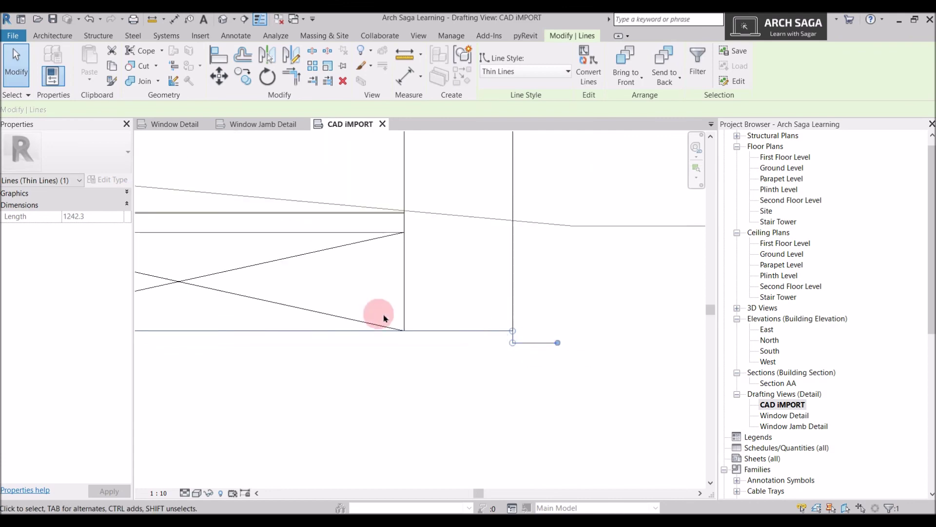
middle_click_drag(358, 360, 388, 361)
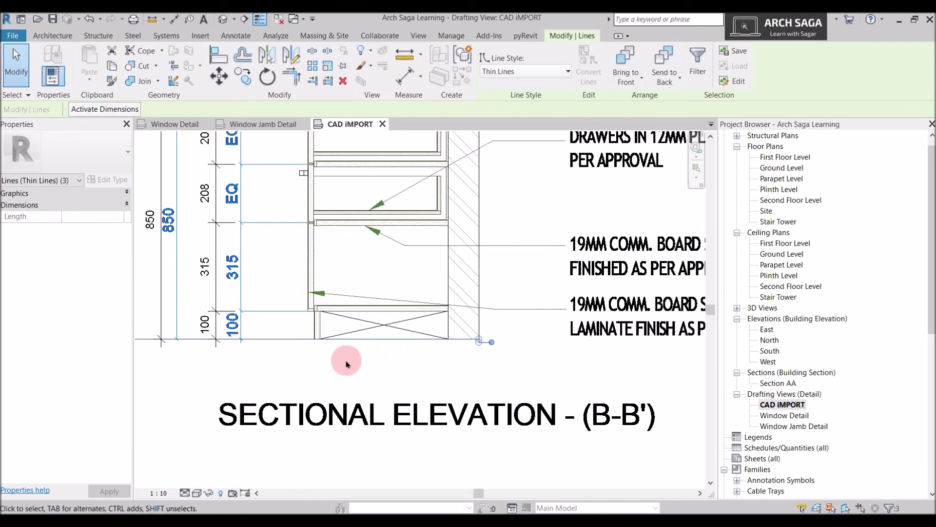
right_click(299, 341)
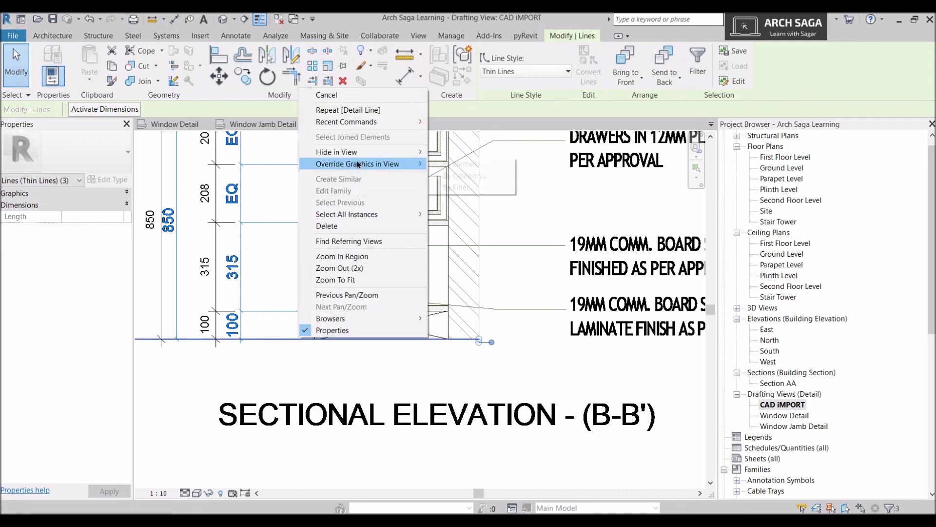
mouse_move(357, 164)
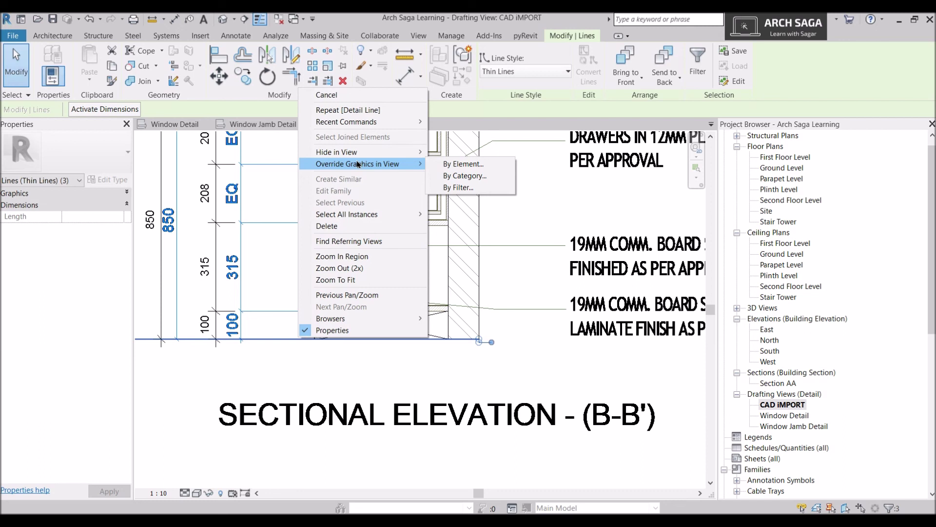
left_click(447, 176)
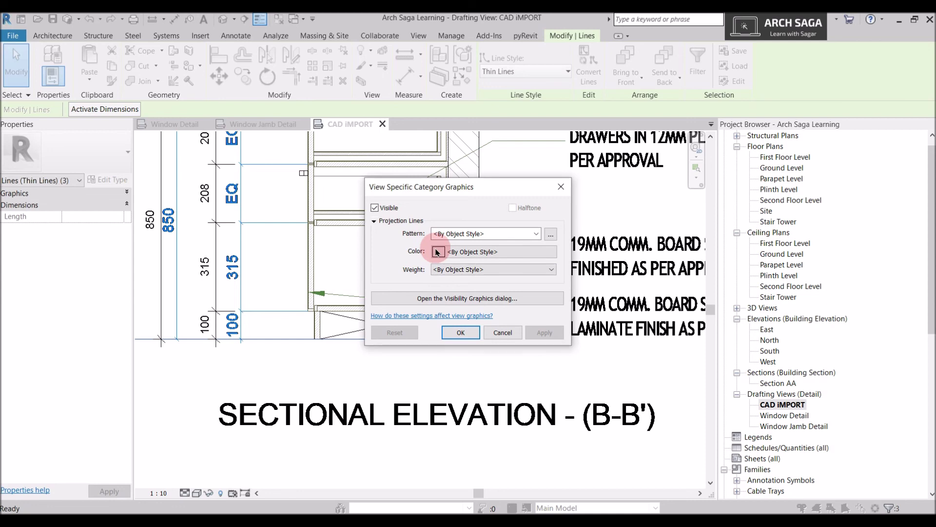
left_click(439, 252)
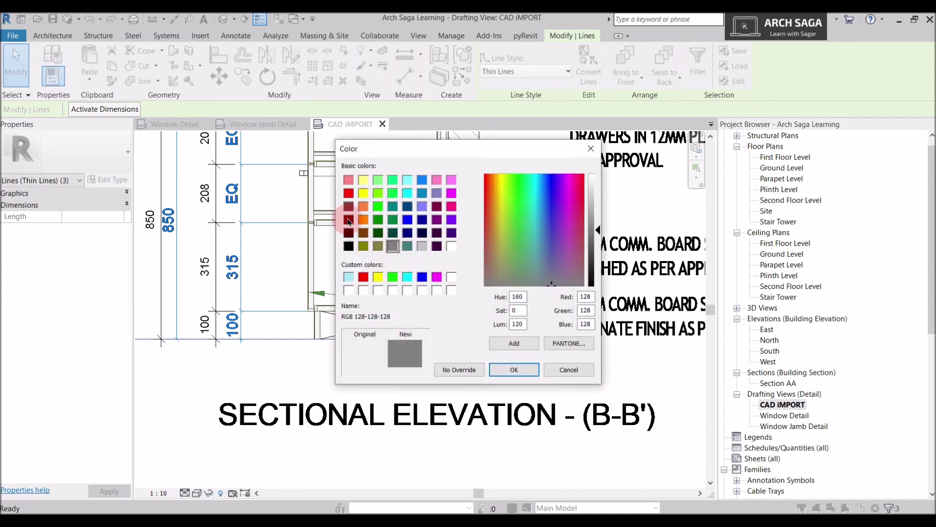
left_click(349, 194)
left_click(505, 369)
left_click(544, 333)
left_click(545, 333)
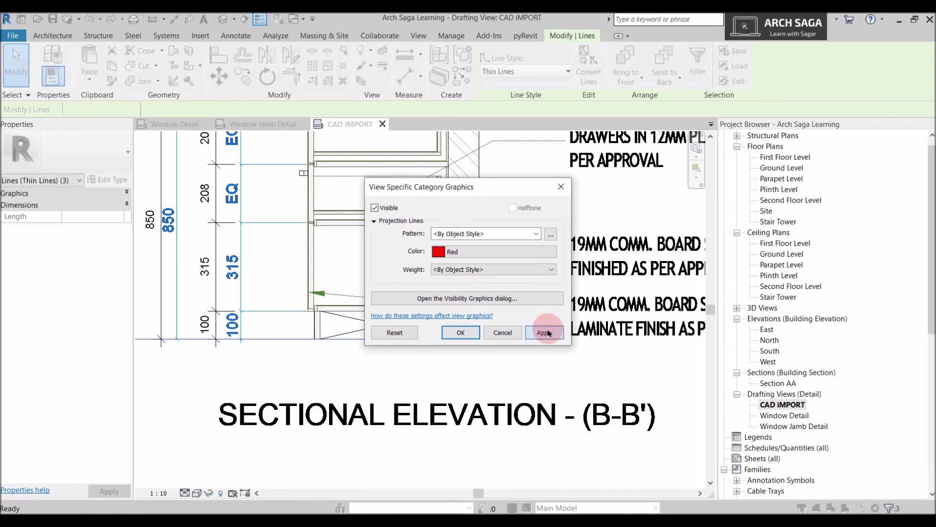
left_click(460, 333)
Review the elevation's linework and undo the red category colour override.
scroll(465, 288, "down", 1)
middle_click_drag(464, 282, 473, 391)
scroll(508, 262, "down", 1)
middle_click_drag(509, 263, 522, 360)
mouse_move(463, 235)
middle_mouse_down()
mouse_move(470, 358)
mouse_move(482, 282)
middle_mouse_up()
scroll(467, 269, "down", 1)
scroll(491, 420, "down", 1)
middle_click_drag(485, 483, 480, 422)
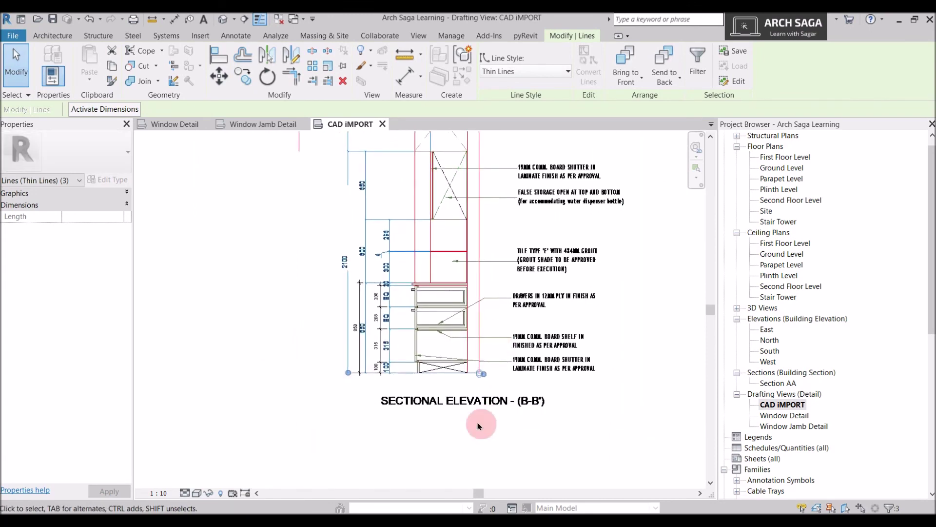
scroll(449, 408, "up", 7)
key("ctrl+z")
Override the graphics of the three connected floor-line segments by element, with red projection lines.
middle_click_drag(540, 292, 498, 320)
scroll(480, 349, "up", 1)
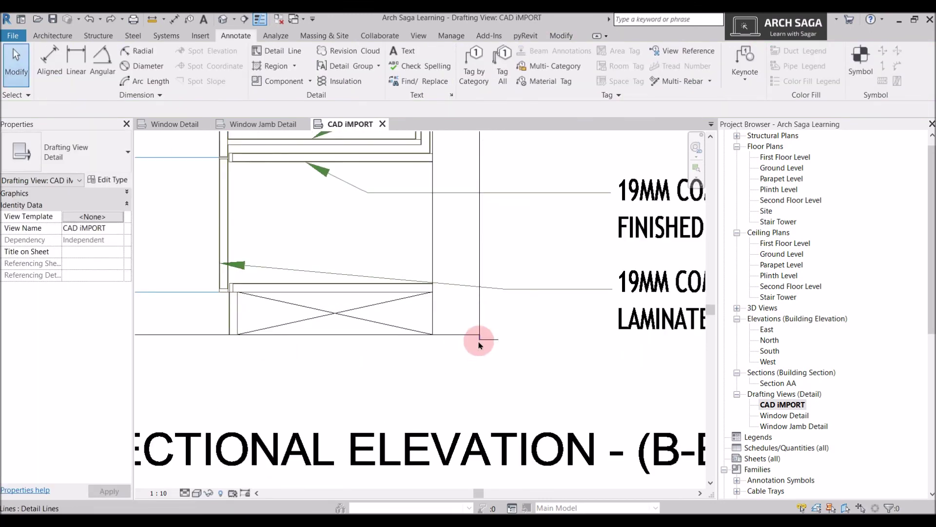
left_click(488, 344)
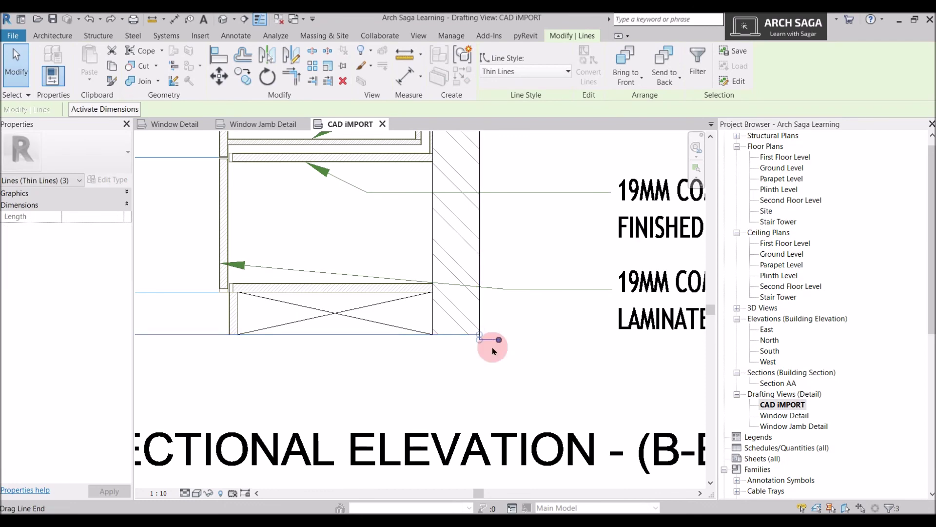
right_click(488, 340)
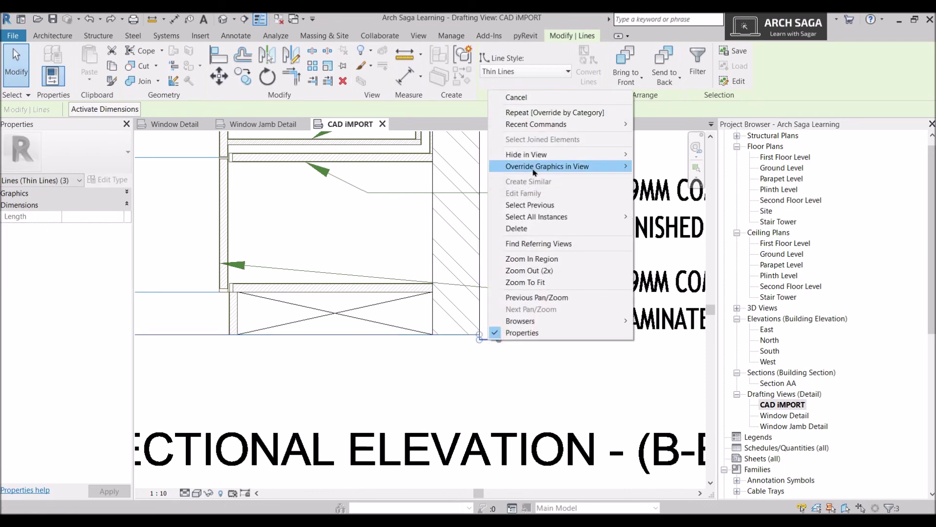
mouse_move(564, 168)
left_click(663, 167)
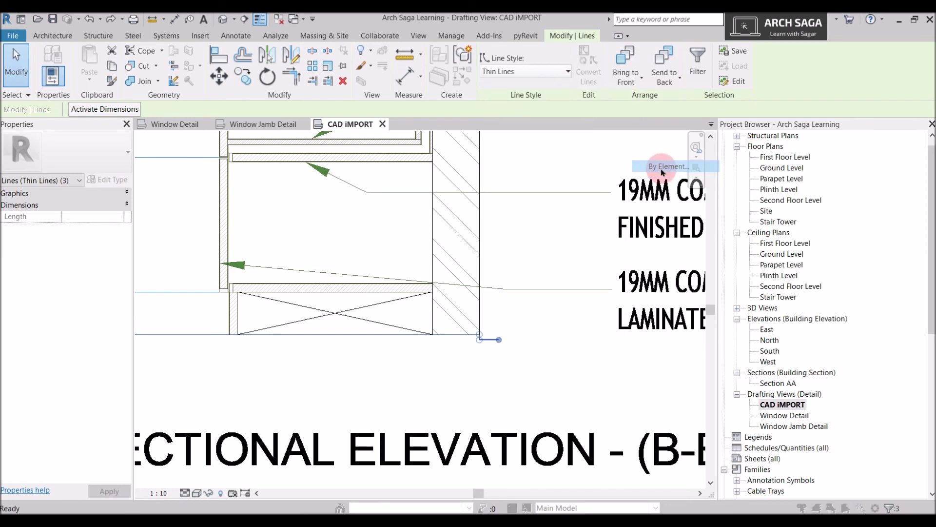
left_click(439, 263)
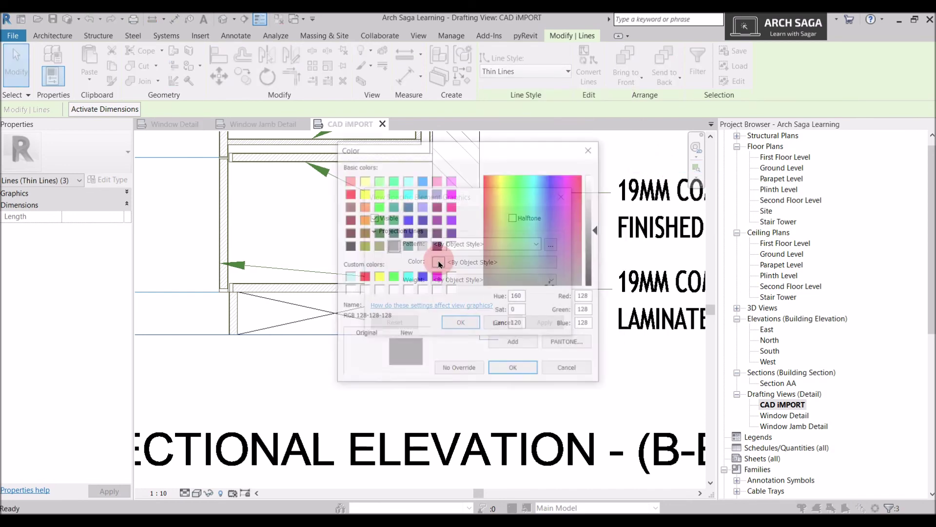
left_click(349, 194)
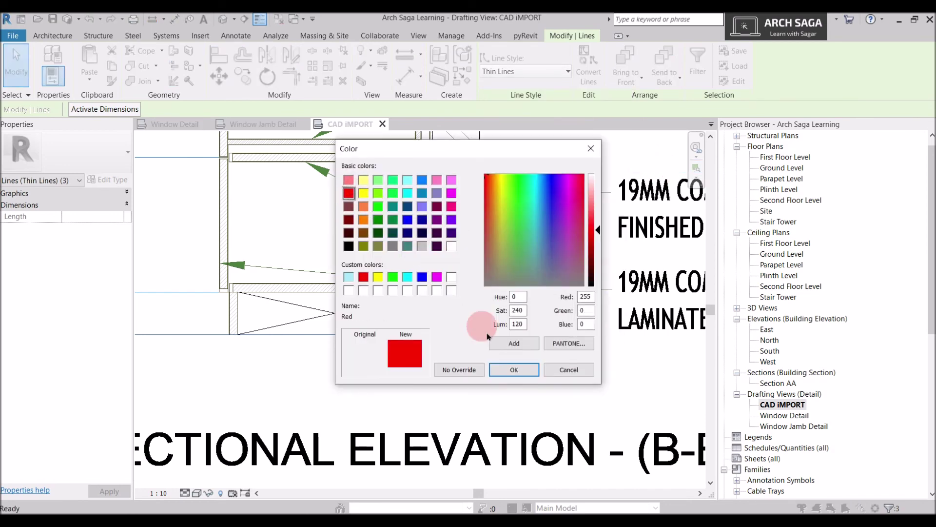
left_click(514, 369)
left_click(545, 323)
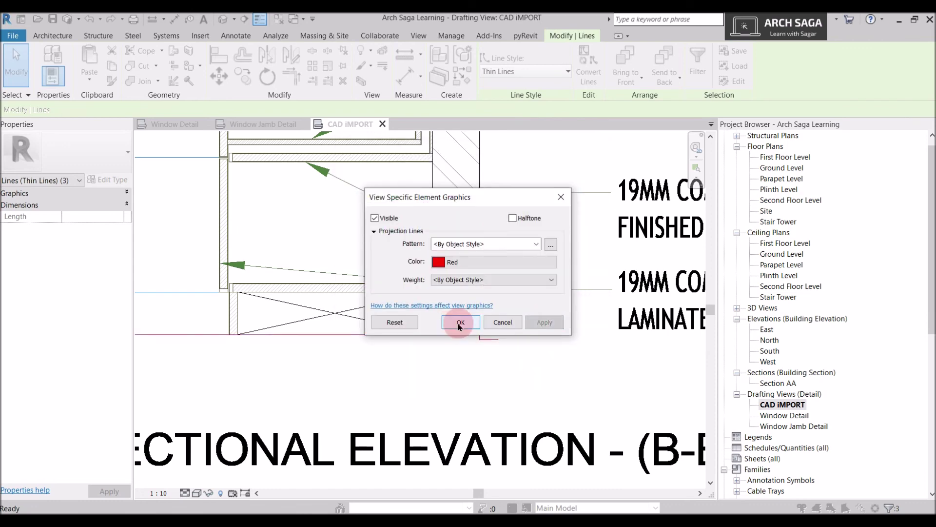
left_click(459, 326)
scroll(528, 364, "down", 2)
left_click(529, 363)
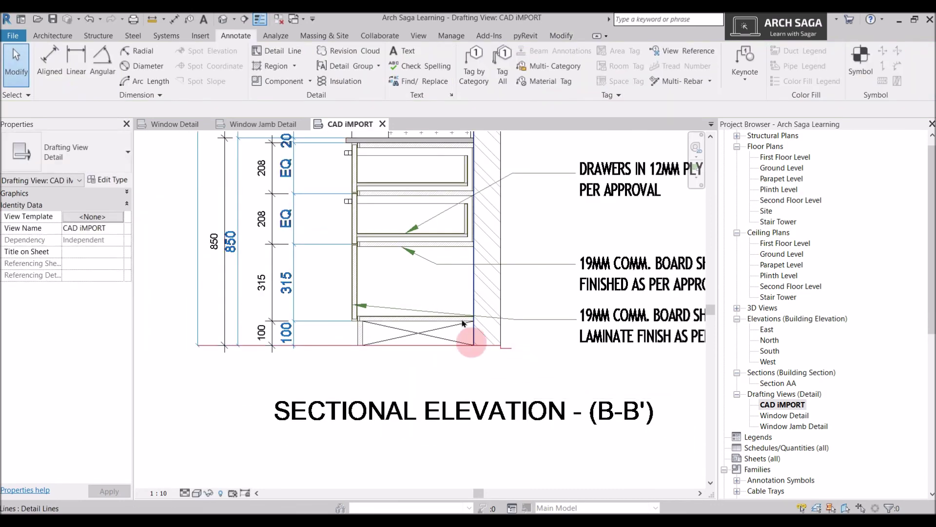
Temporarily hide the imported DWG in the CAD iMPORT view.
left_click(288, 292)
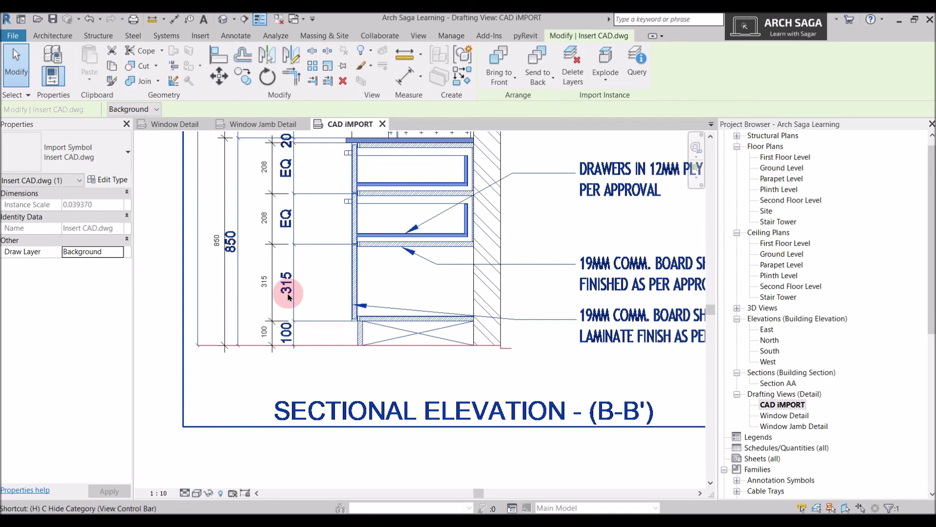
key("h")
key("h")
scroll(360, 289, "down", 3)
scroll(503, 320, "down", 2)
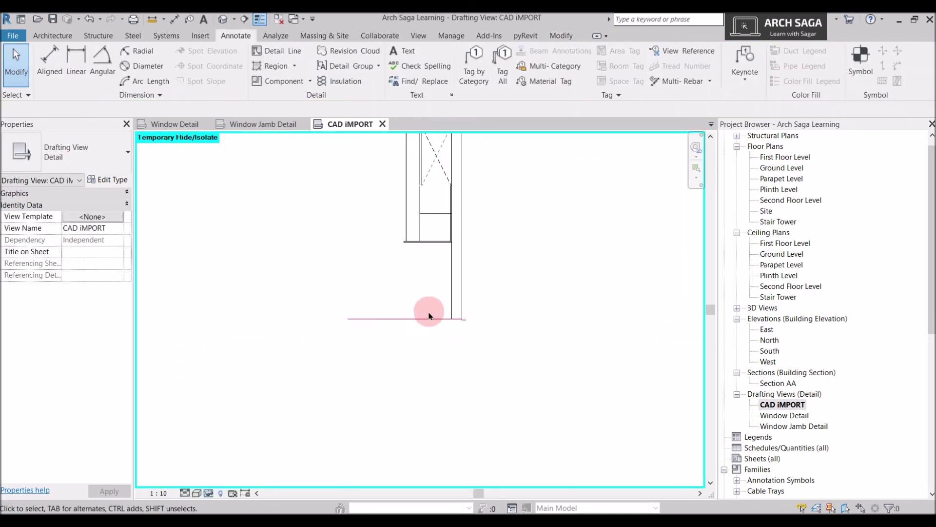
Look over the remaining native linework and switch to the Window Detail drafting view.
scroll(439, 350, "up", 3)
scroll(514, 379, "up", 1)
scroll(489, 347, "down", 2)
scroll(421, 295, "down", 1)
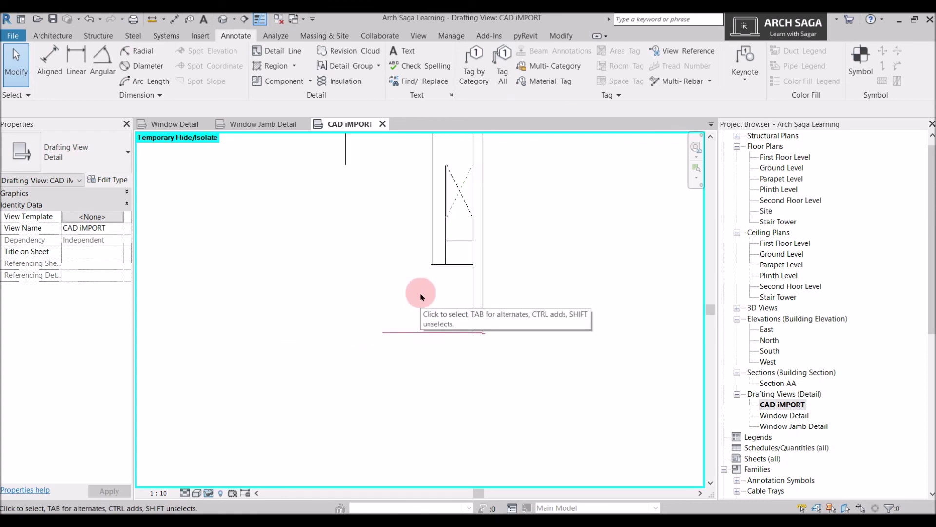
key("ctrl+Tab")
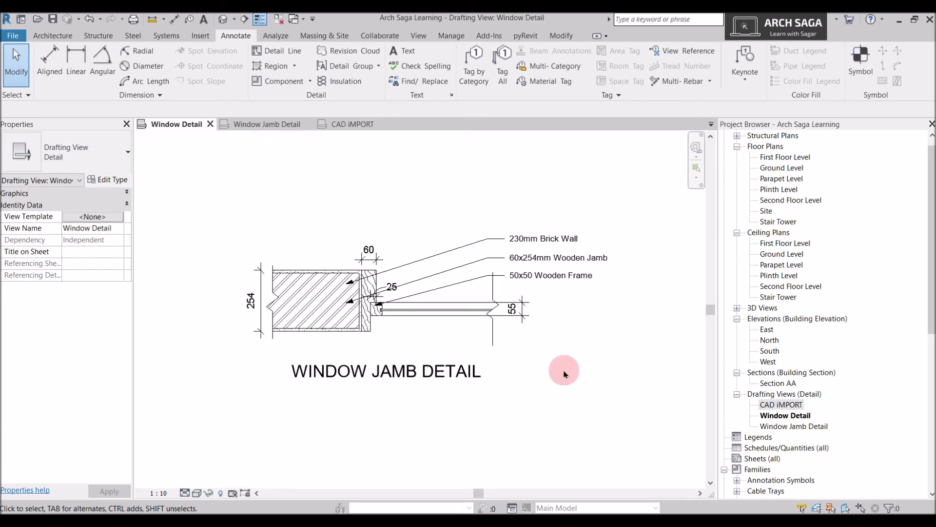